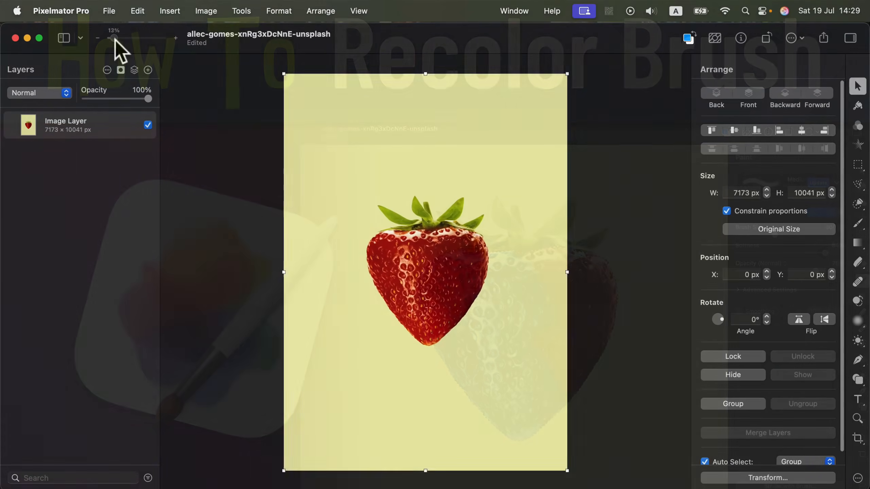
Set up the Paint brush at 1003 px with the colour 007BF6, and add an empty layer above the strawberry photo
{"action": "left_click_drag", "start_coordinate": [115, 39], "coordinate": [119, 39]}
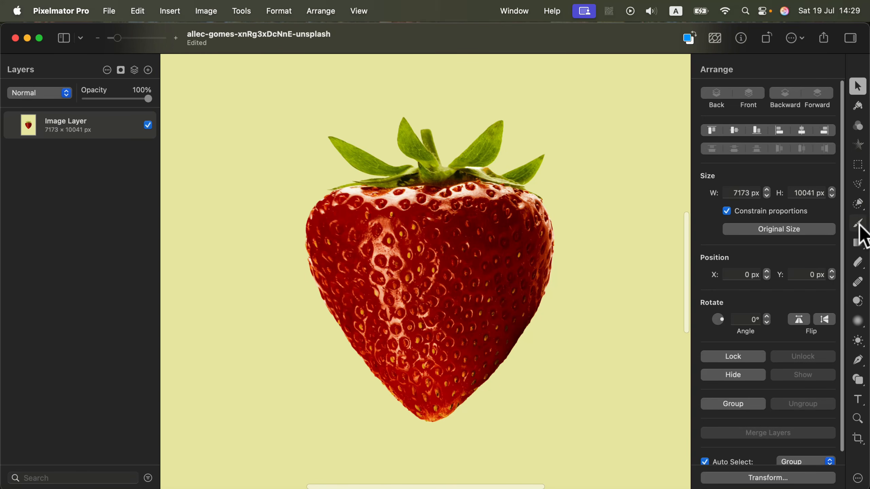
{"action": "left_click", "coordinate": [858, 225]}
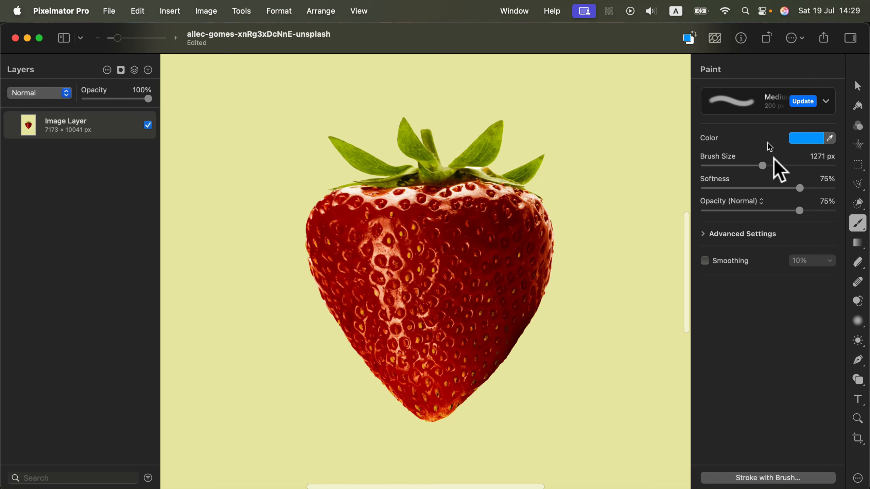
{"action": "mouse_move", "coordinate": [763, 166]}
{"action": "left_mouse_down"}
{"action": "mouse_move", "coordinate": [774, 165]}
{"action": "mouse_move", "coordinate": [755, 166]}
{"action": "left_mouse_up"}
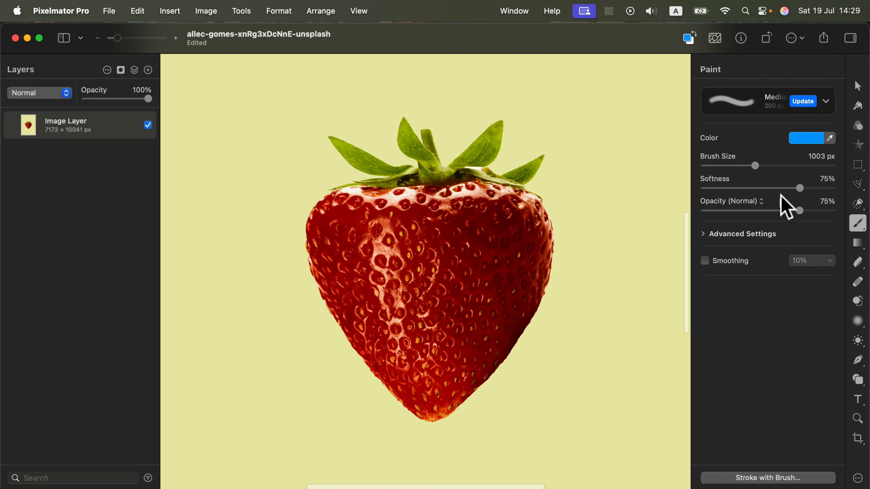
{"action": "left_click", "coordinate": [800, 140]}
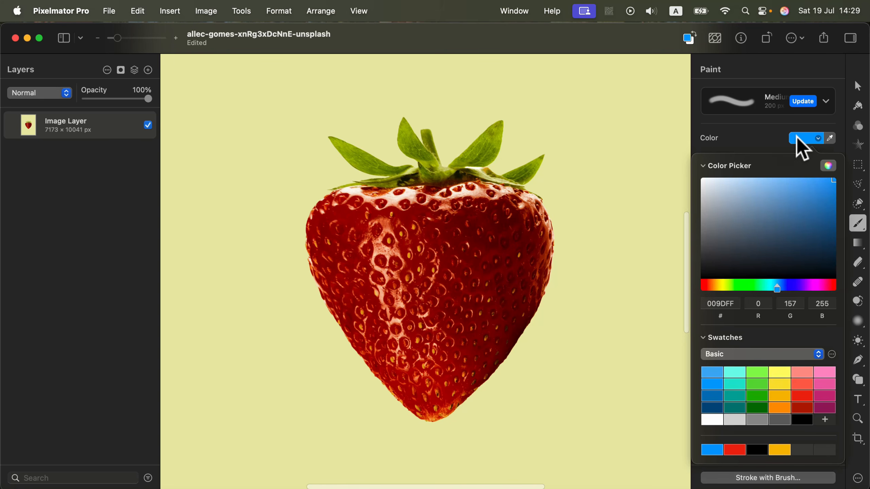
{"action": "left_click", "coordinate": [779, 290]}
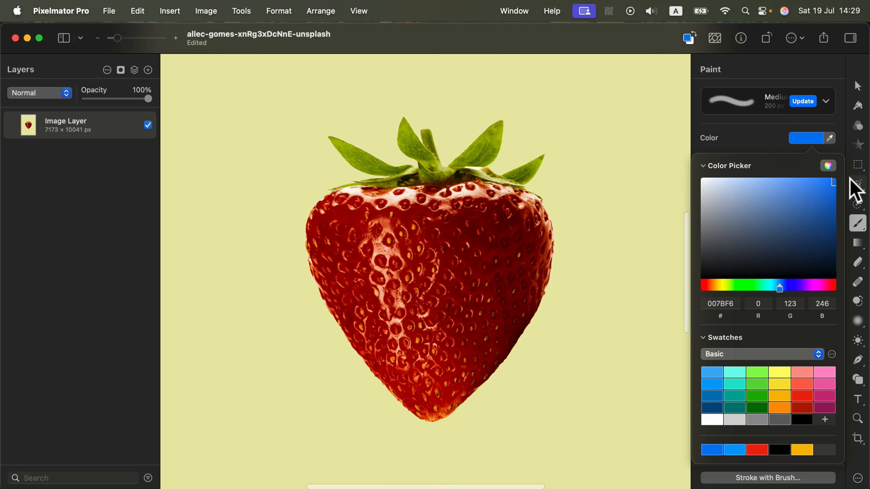
{"action": "left_click", "coordinate": [769, 152]}
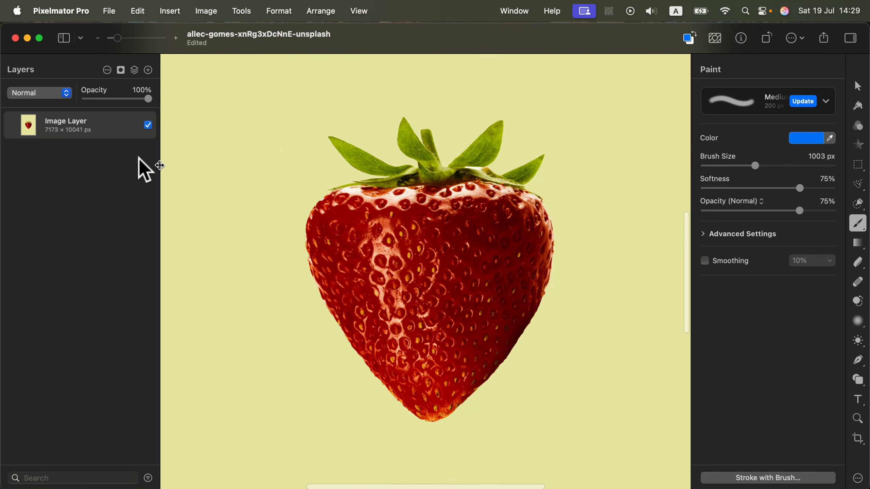
{"action": "left_click", "coordinate": [148, 70]}
Try painting a blue patch over the strawberry's centre and blending the layer with the Color mode
{"action": "mouse_move", "coordinate": [393, 255]}
{"action": "left_mouse_down"}
{"action": "mouse_move", "coordinate": [459, 257]}
{"action": "mouse_move", "coordinate": [366, 287]}
{"action": "mouse_move", "coordinate": [340, 272]}
{"action": "mouse_move", "coordinate": [388, 291]}
{"action": "left_mouse_up"}
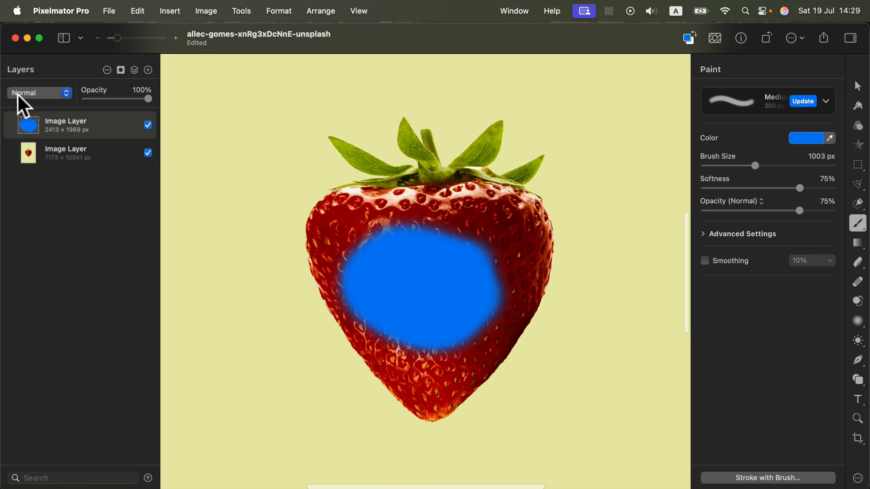
{"action": "left_click", "coordinate": [38, 93]}
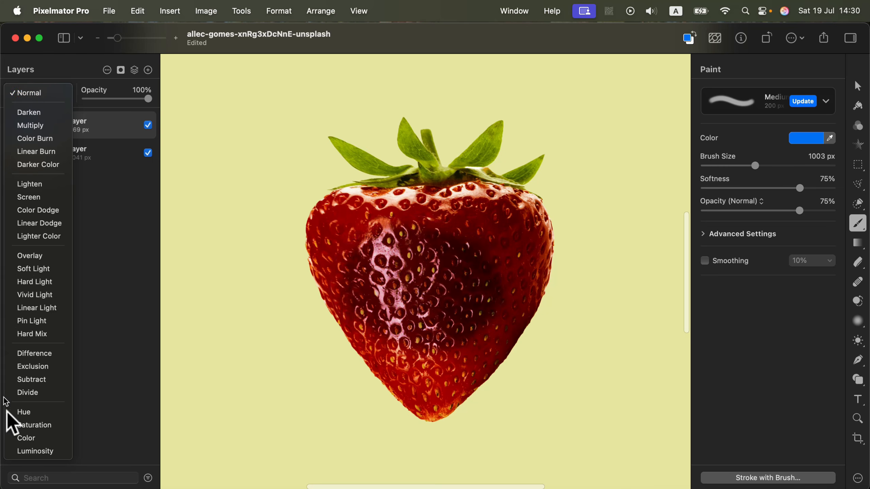
{"action": "left_click", "coordinate": [42, 441]}
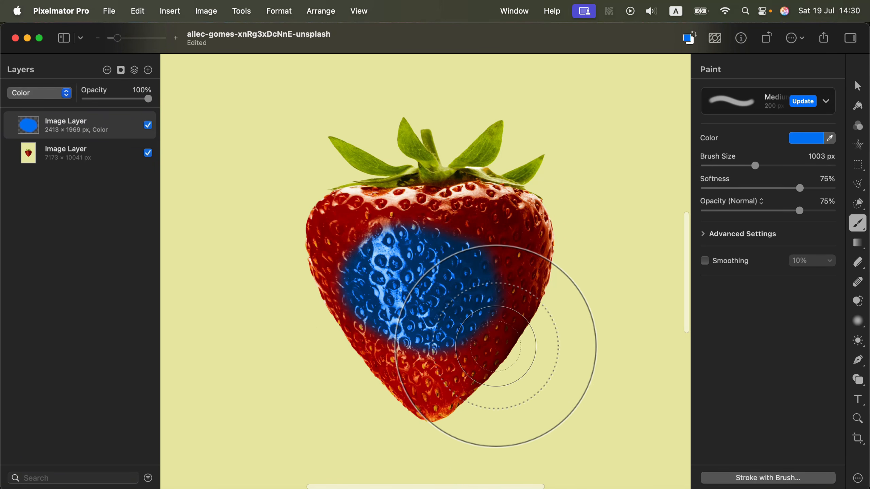
{"action": "key", "text": "super+z"}
{"action": "key", "text": "super+z"}
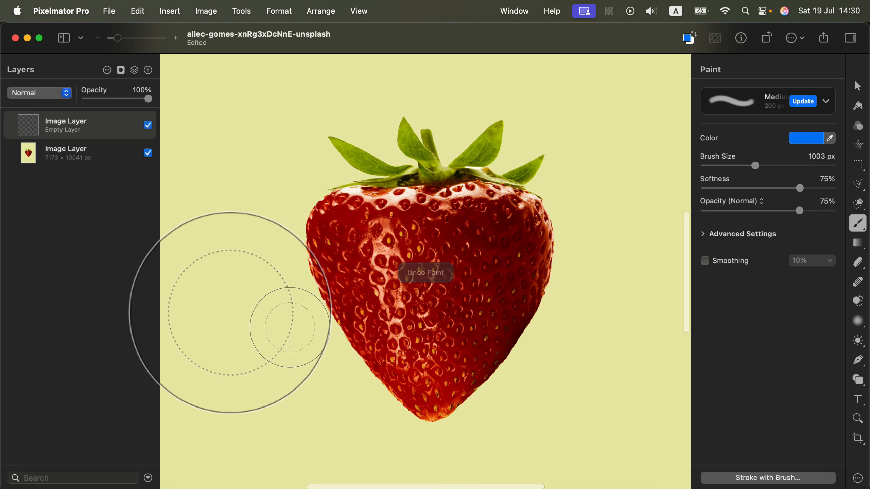
Select the strawberry's red flesh, without the leaves, on the photo layer with a new Quick Selection
{"action": "left_click", "coordinate": [49, 154]}
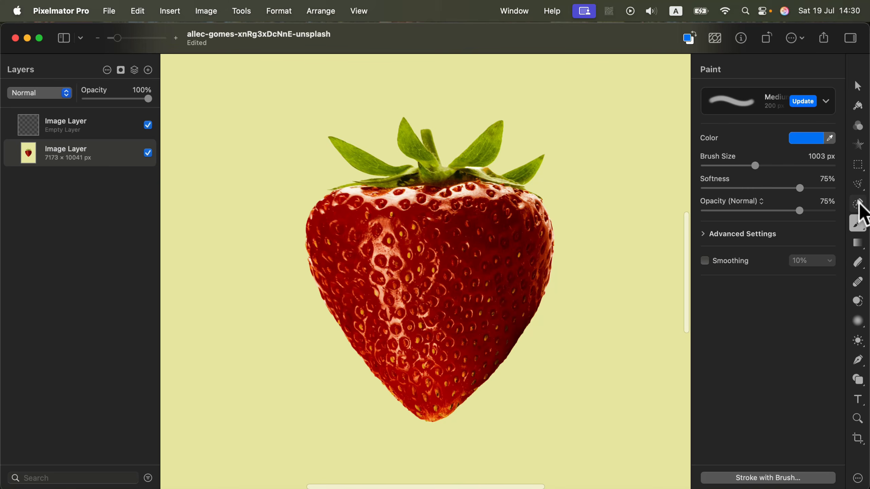
{"action": "left_click", "coordinate": [859, 205]}
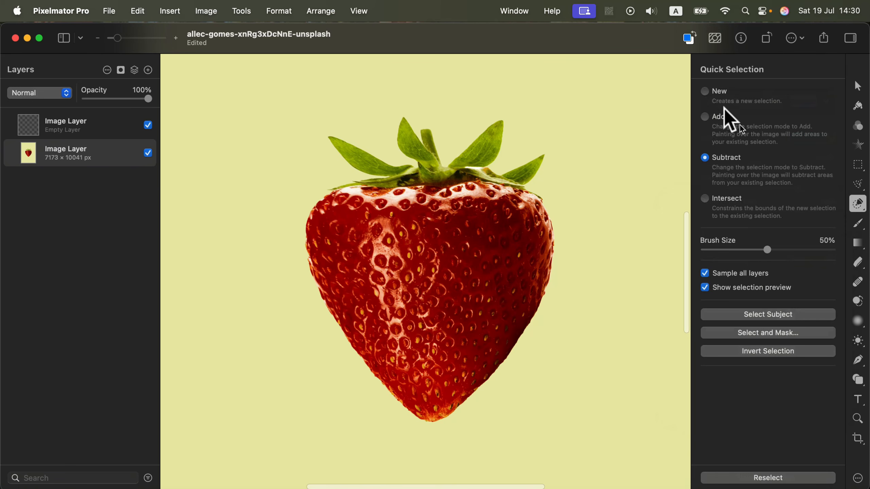
{"action": "left_click", "coordinate": [710, 91]}
{"action": "mouse_move", "coordinate": [493, 219]}
{"action": "left_mouse_down"}
{"action": "mouse_move", "coordinate": [473, 225]}
{"action": "mouse_move", "coordinate": [483, 210]}
{"action": "mouse_move", "coordinate": [495, 226]}
{"action": "mouse_move", "coordinate": [479, 222]}
{"action": "mouse_move", "coordinate": [459, 251]}
{"action": "mouse_move", "coordinate": [444, 297]}
{"action": "mouse_move", "coordinate": [363, 291]}
{"action": "mouse_move", "coordinate": [388, 252]}
{"action": "mouse_move", "coordinate": [365, 223]}
{"action": "mouse_move", "coordinate": [379, 212]}
{"action": "mouse_move", "coordinate": [364, 209]}
{"action": "mouse_move", "coordinate": [517, 218]}
{"action": "mouse_move", "coordinate": [520, 233]}
{"action": "mouse_move", "coordinate": [497, 292]}
{"action": "mouse_move", "coordinate": [458, 333]}
{"action": "mouse_move", "coordinate": [412, 353]}
{"action": "mouse_move", "coordinate": [414, 364]}
{"action": "mouse_move", "coordinate": [445, 369]}
{"action": "mouse_move", "coordinate": [435, 394]}
{"action": "mouse_move", "coordinate": [419, 379]}
{"action": "left_mouse_up"}
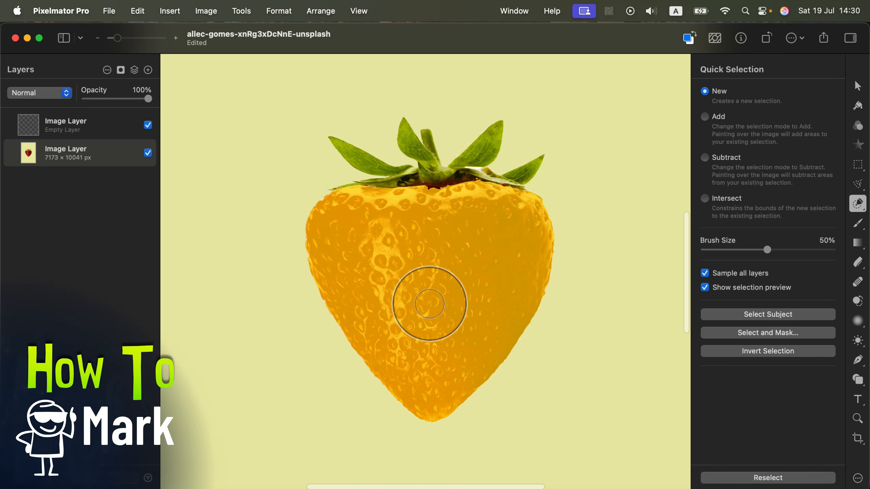
{"action": "left_click_drag", "start_coordinate": [429, 303], "coordinate": [426, 300]}
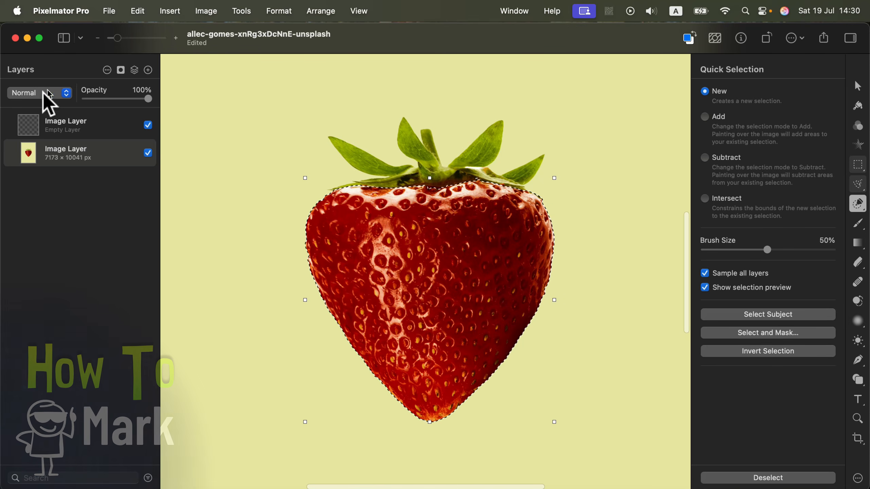
Paint the whole strawberry selection blue on the empty layer and clear the selection
{"action": "left_click", "coordinate": [87, 126]}
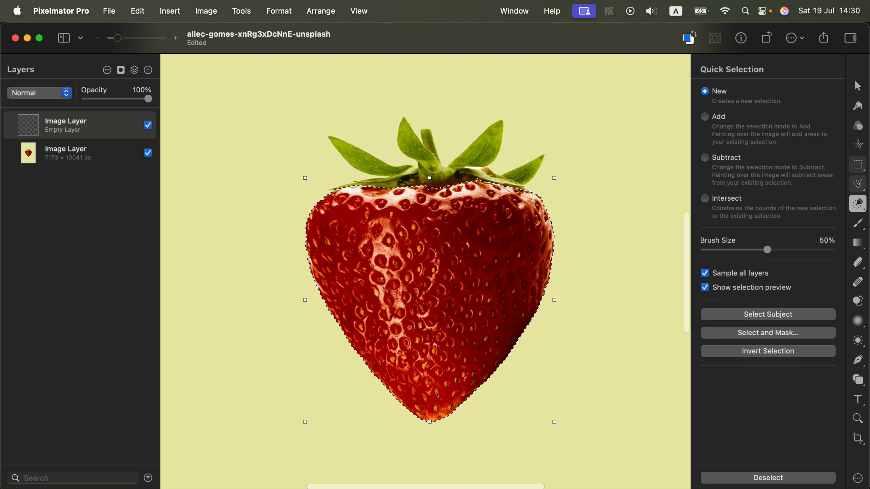
{"action": "left_click", "coordinate": [858, 223]}
{"action": "mouse_move", "coordinate": [617, 197]}
{"action": "left_mouse_down"}
{"action": "mouse_move", "coordinate": [388, 181]}
{"action": "mouse_move", "coordinate": [257, 185]}
{"action": "mouse_move", "coordinate": [200, 194]}
{"action": "left_mouse_up"}
{"action": "mouse_move", "coordinate": [593, 208]}
{"action": "left_mouse_down"}
{"action": "mouse_move", "coordinate": [541, 228]}
{"action": "mouse_move", "coordinate": [325, 224]}
{"action": "mouse_move", "coordinate": [241, 259]}
{"action": "mouse_move", "coordinate": [558, 257]}
{"action": "mouse_move", "coordinate": [600, 318]}
{"action": "mouse_move", "coordinate": [373, 295]}
{"action": "mouse_move", "coordinate": [288, 332]}
{"action": "mouse_move", "coordinate": [367, 287]}
{"action": "mouse_move", "coordinate": [608, 307]}
{"action": "mouse_move", "coordinate": [399, 289]}
{"action": "mouse_move", "coordinate": [386, 262]}
{"action": "mouse_move", "coordinate": [550, 270]}
{"action": "mouse_move", "coordinate": [461, 181]}
{"action": "mouse_move", "coordinate": [440, 182]}
{"action": "mouse_move", "coordinate": [499, 198]}
{"action": "mouse_move", "coordinate": [341, 313]}
{"action": "mouse_move", "coordinate": [525, 345]}
{"action": "mouse_move", "coordinate": [343, 366]}
{"action": "mouse_move", "coordinate": [566, 367]}
{"action": "mouse_move", "coordinate": [446, 387]}
{"action": "mouse_move", "coordinate": [415, 414]}
{"action": "mouse_move", "coordinate": [396, 415]}
{"action": "mouse_move", "coordinate": [440, 410]}
{"action": "mouse_move", "coordinate": [285, 246]}
{"action": "mouse_move", "coordinate": [392, 174]}
{"action": "mouse_move", "coordinate": [565, 181]}
{"action": "mouse_move", "coordinate": [550, 317]}
{"action": "mouse_move", "coordinate": [420, 421]}
{"action": "mouse_move", "coordinate": [521, 274]}
{"action": "mouse_move", "coordinate": [384, 174]}
{"action": "mouse_move", "coordinate": [341, 309]}
{"action": "left_mouse_up"}
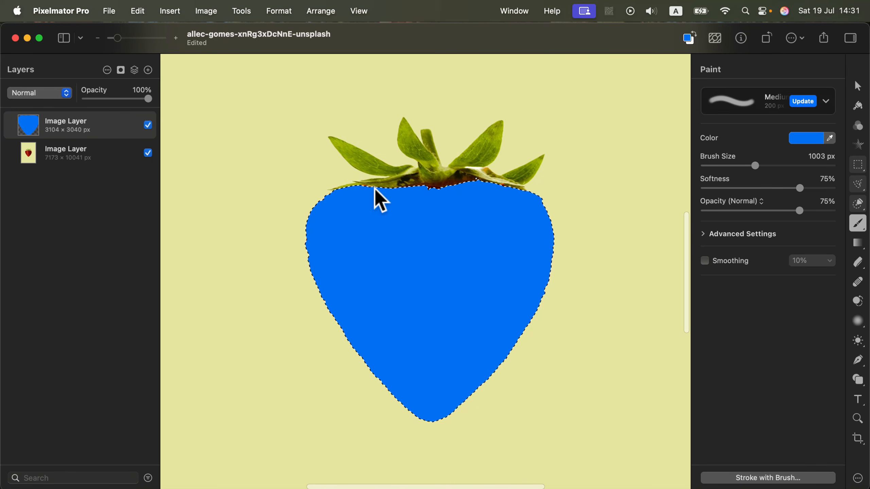
{"action": "key", "text": "super+d"}
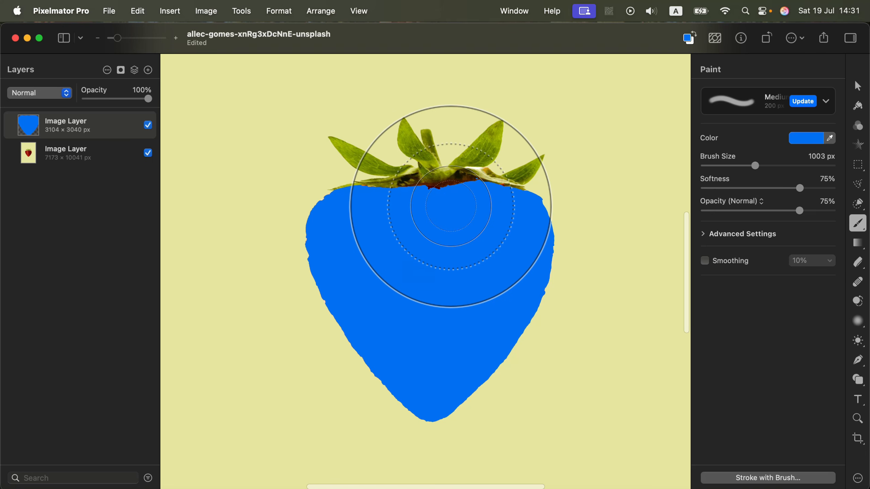
Set the brush softness to 84% and touch up the unpainted red edge below the leaves, finishing with a 500 px brush
{"action": "key", "text": "bracketleft"}
{"action": "key", "text": "bracketleft"}
{"action": "key", "text": "bracketleft"}
{"action": "key", "text": "bracketleft"}
{"action": "key", "text": "bracketleft"}
{"action": "key", "text": "bracketleft"}
{"action": "key", "text": "bracketleft"}
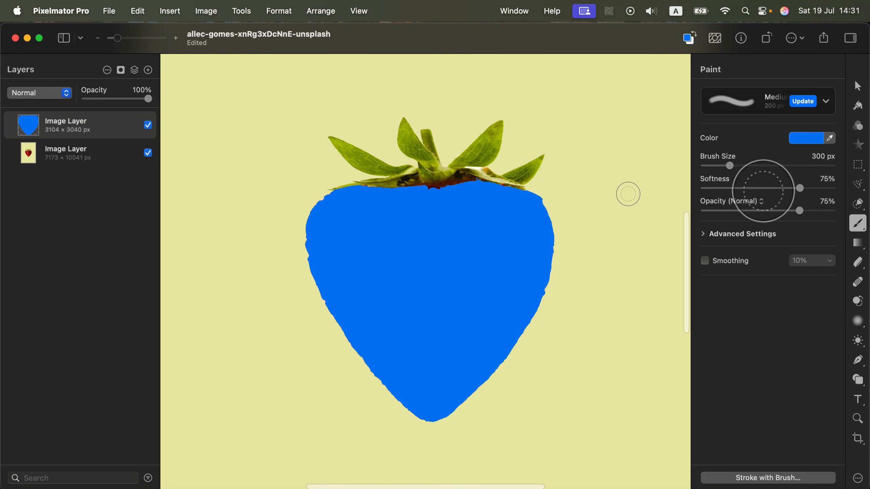
{"action": "left_click_drag", "start_coordinate": [800, 189], "coordinate": [811, 188]}
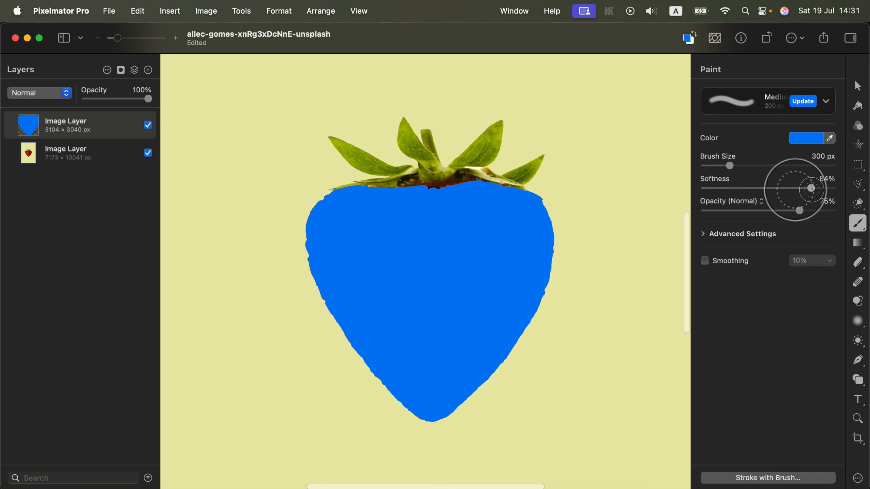
{"action": "key", "text": "bracketleft"}
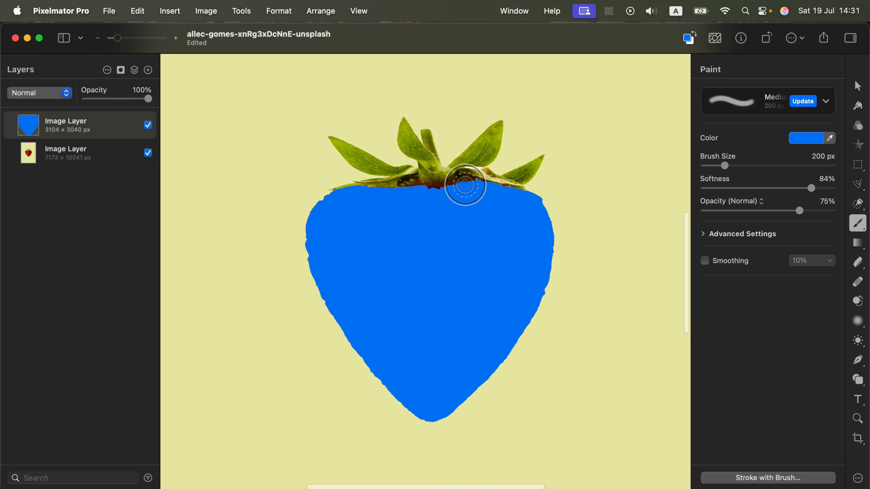
{"action": "key", "text": "bracketright"}
{"action": "key", "text": "bracketright"}
{"action": "key", "text": "bracketright"}
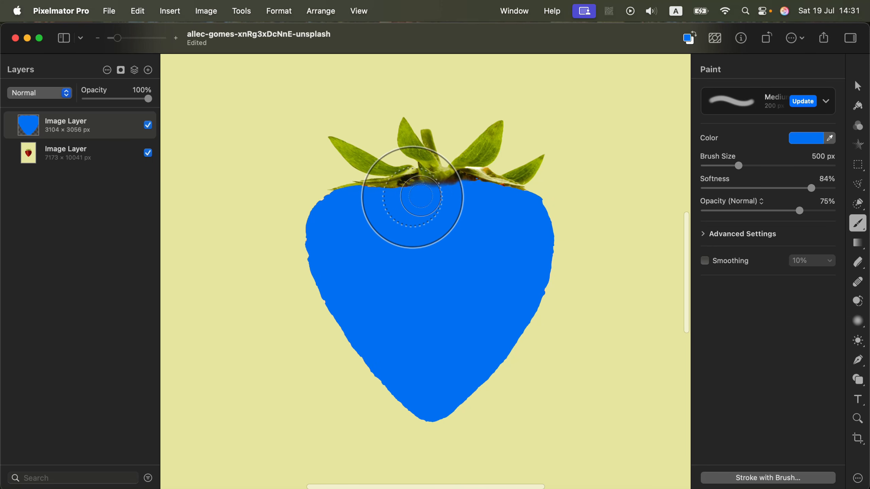
{"action": "mouse_move", "coordinate": [458, 195]}
{"action": "left_mouse_down"}
{"action": "mouse_move", "coordinate": [479, 248]}
{"action": "mouse_move", "coordinate": [340, 211]}
{"action": "left_mouse_up"}
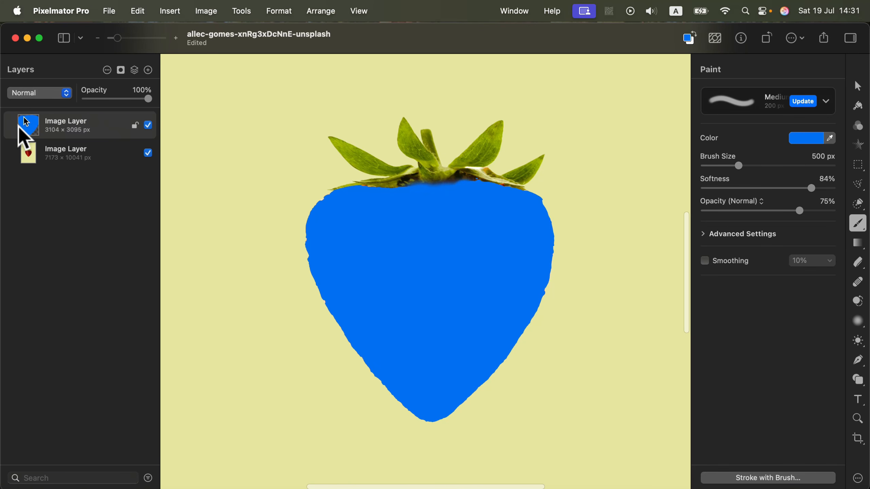
Set the blue paint layer's blend mode to Color
{"action": "left_click", "coordinate": [57, 96]}
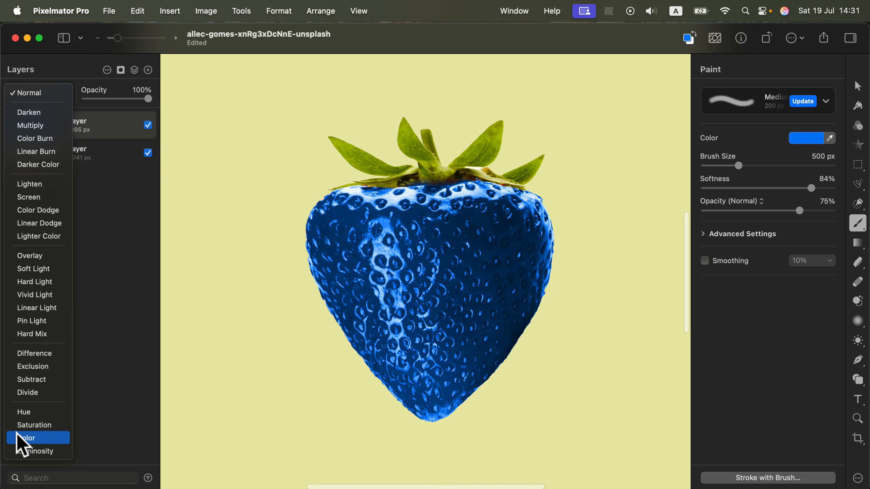
{"action": "left_click", "coordinate": [20, 438]}
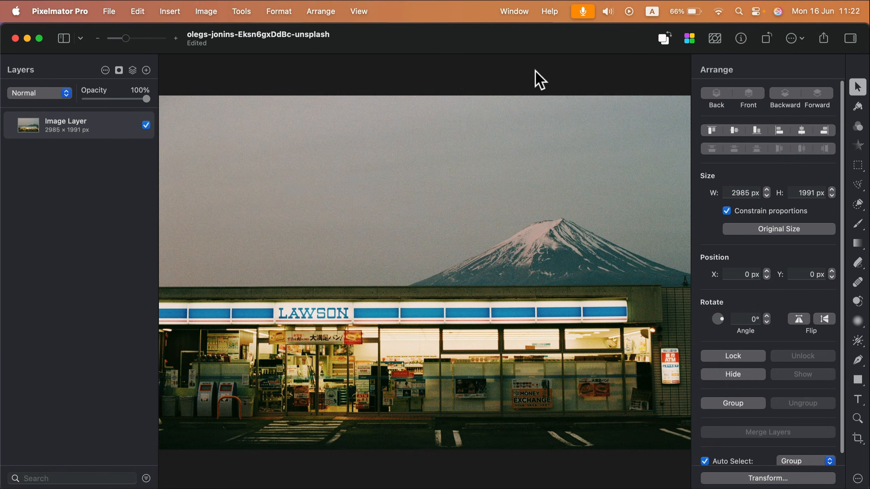
Crop the Lawson store photo to a rectangular selection of about 2061 × 1613 px around the mountain and storefront
{"action": "left_click", "coordinate": [858, 166]}
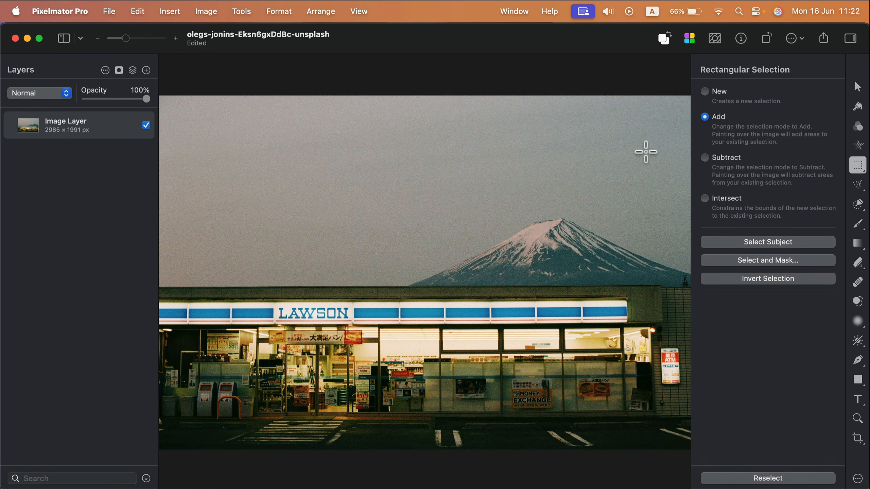
{"action": "left_click_drag", "start_coordinate": [253, 113], "coordinate": [618, 397]}
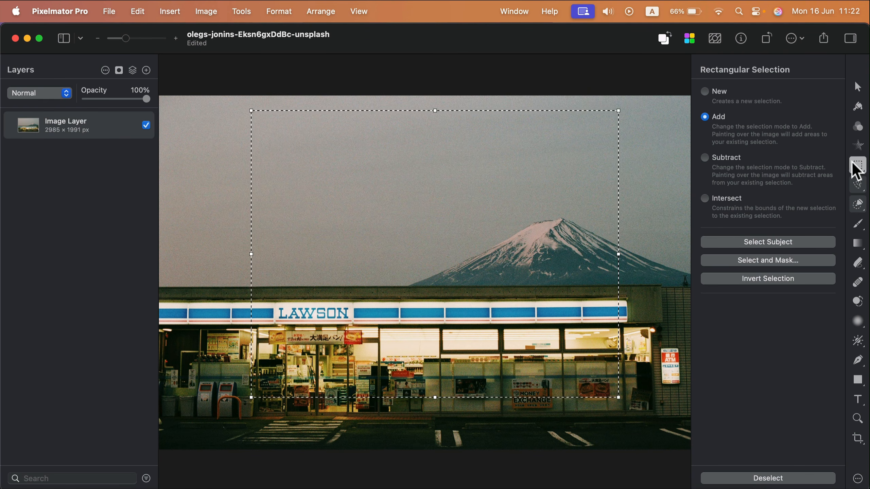
{"action": "left_click", "coordinate": [858, 438]}
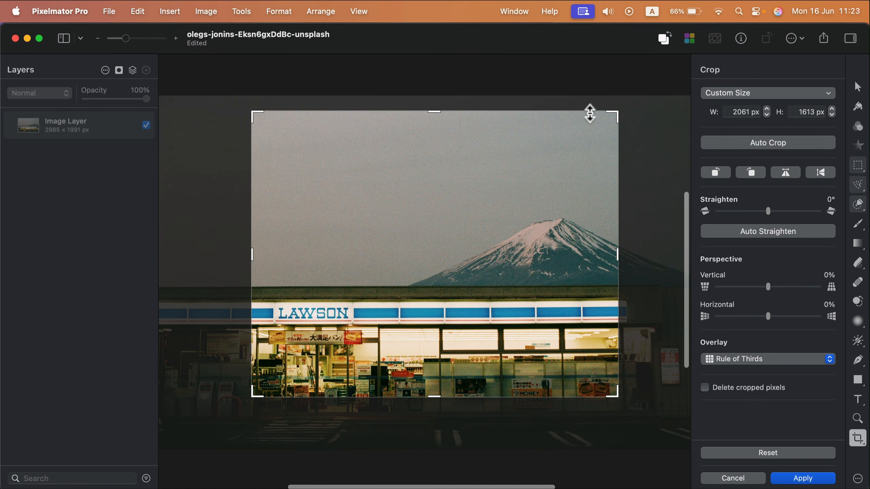
{"action": "left_click", "coordinate": [788, 479]}
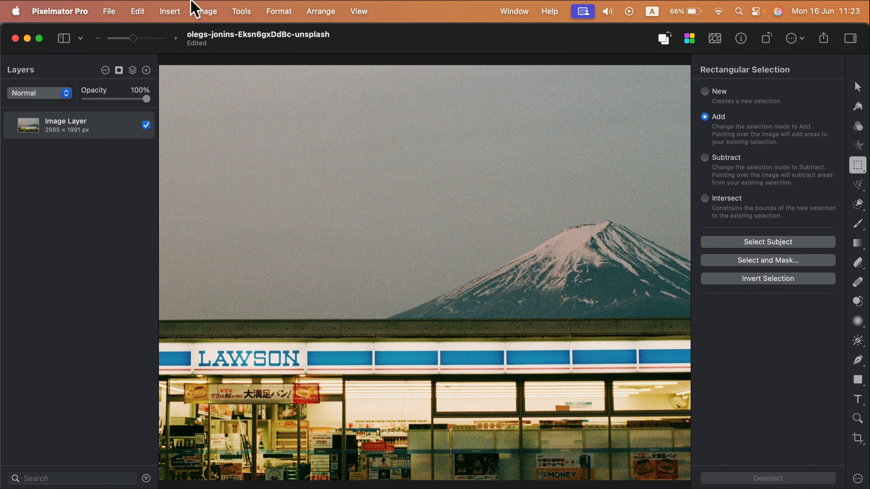
Start an image export, choose the JPEG format, and leave without exporting
{"action": "left_click", "coordinate": [114, 11]}
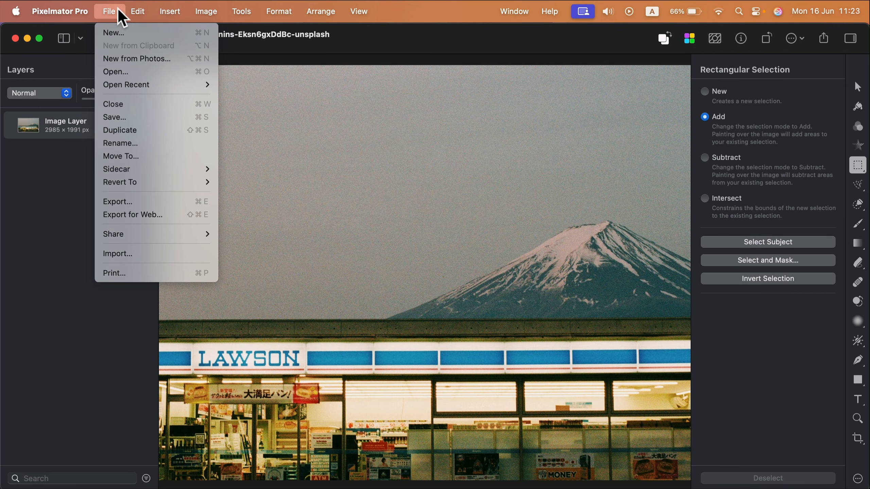
{"action": "left_click", "coordinate": [130, 202]}
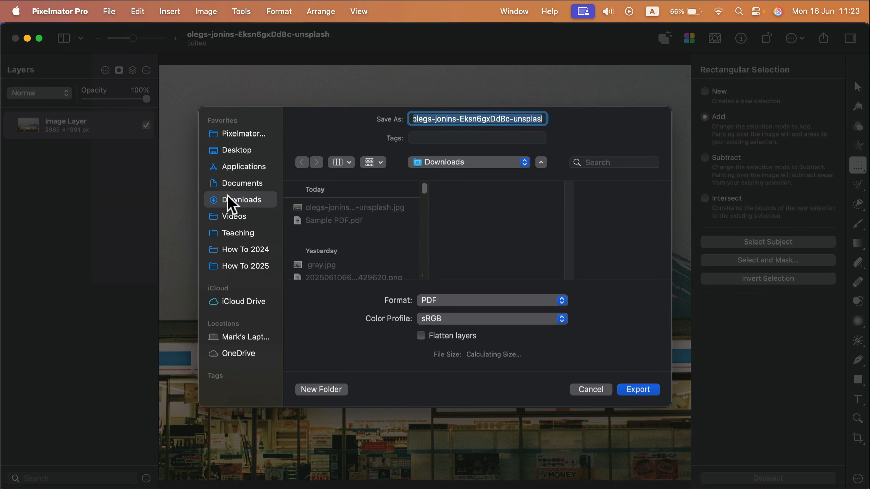
{"action": "left_click", "coordinate": [561, 302]}
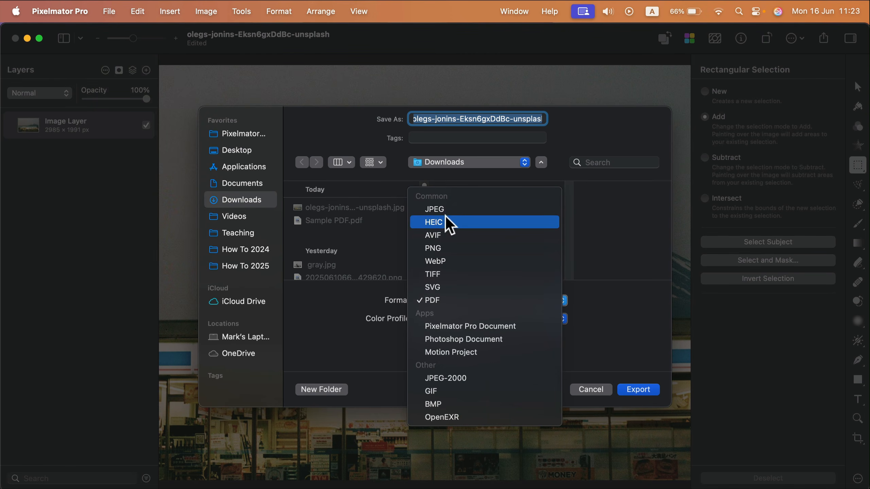
{"action": "left_click", "coordinate": [432, 210]}
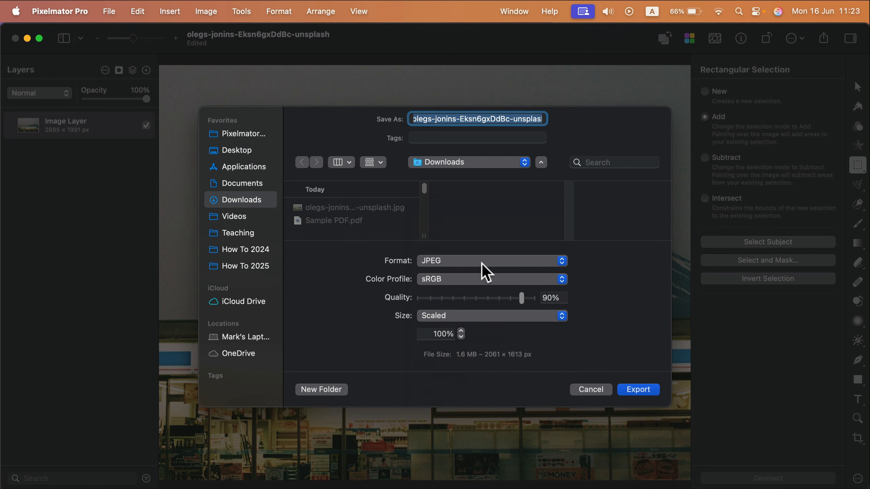
{"action": "left_click", "coordinate": [583, 388]}
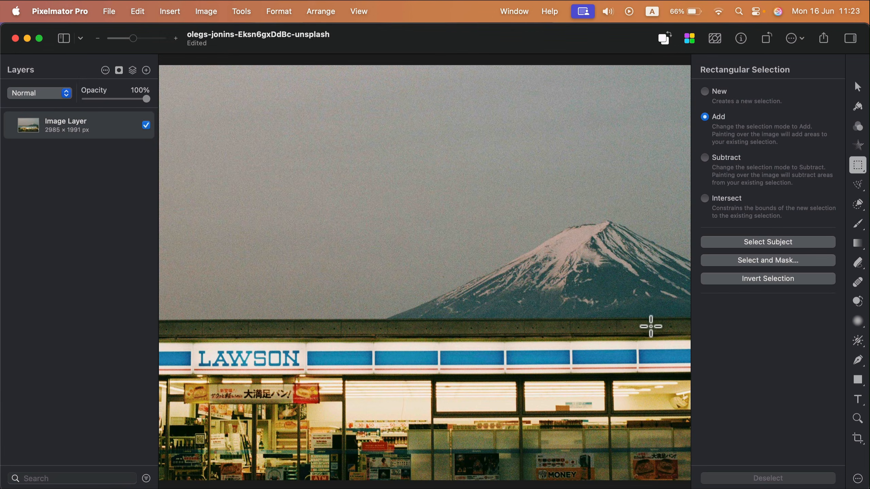
Undo the crop and clear the rectangular selection
{"action": "key", "text": "super+z"}
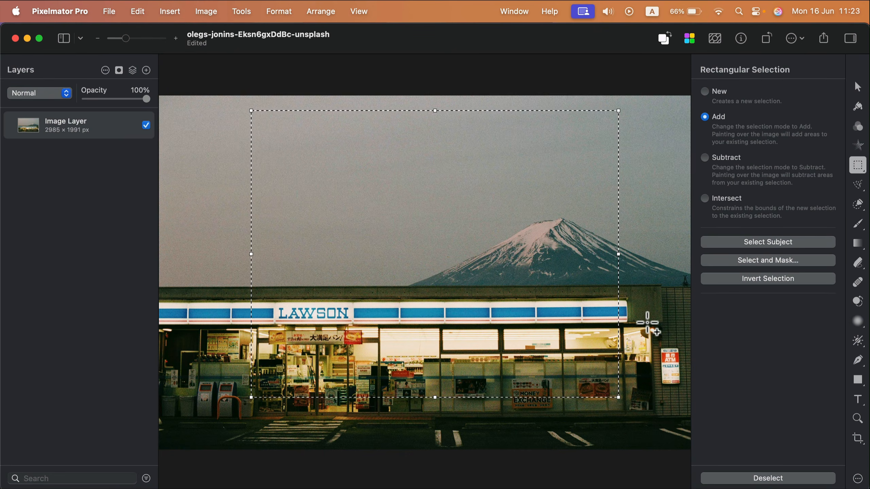
{"action": "key", "text": "super+d"}
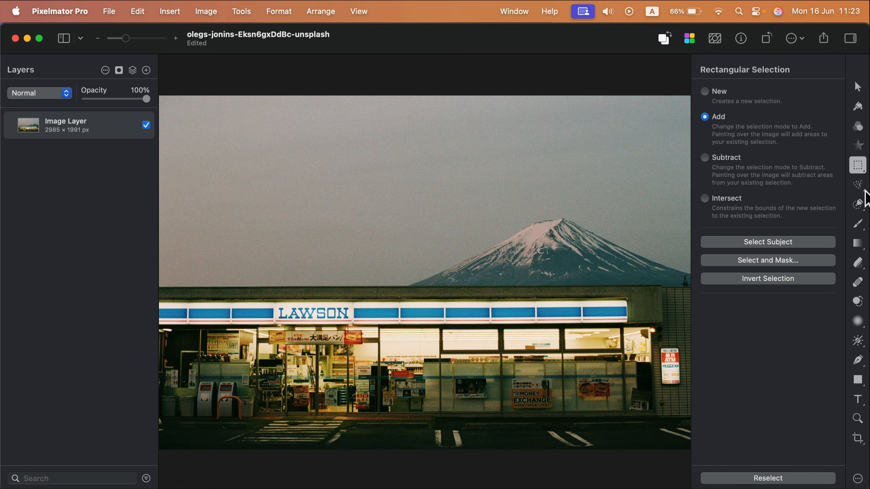
Draw a closed freehand selection around part of the sky, the mountain peak and the Lawson storefront
{"action": "left_click", "coordinate": [858, 185]}
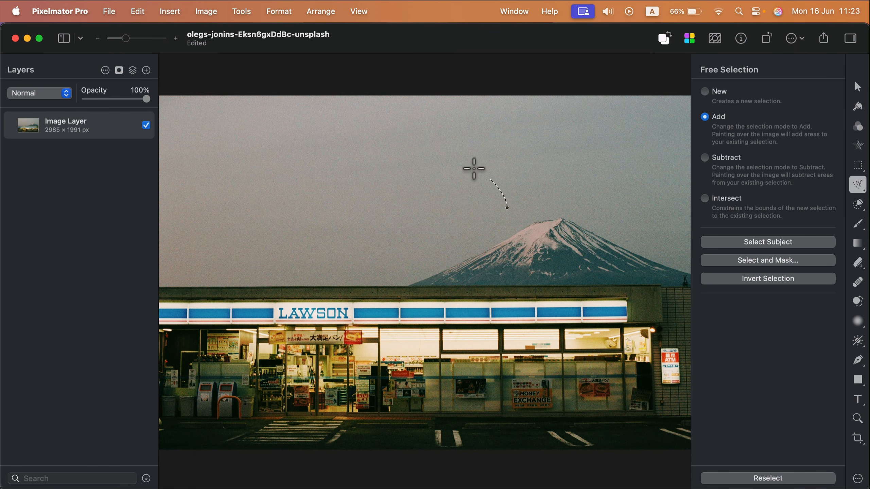
{"action": "mouse_move", "coordinate": [474, 169]}
{"action": "left_mouse_down"}
{"action": "mouse_move", "coordinate": [248, 207]}
{"action": "mouse_move", "coordinate": [268, 313]}
{"action": "mouse_move", "coordinate": [453, 376]}
{"action": "mouse_move", "coordinate": [585, 307]}
{"action": "mouse_move", "coordinate": [505, 216]}
{"action": "left_mouse_up"}
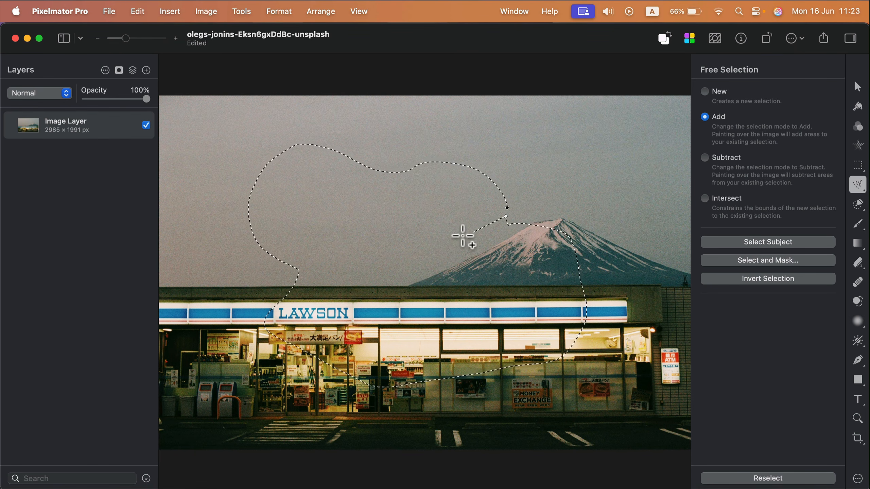
{"action": "left_click", "coordinate": [507, 207]}
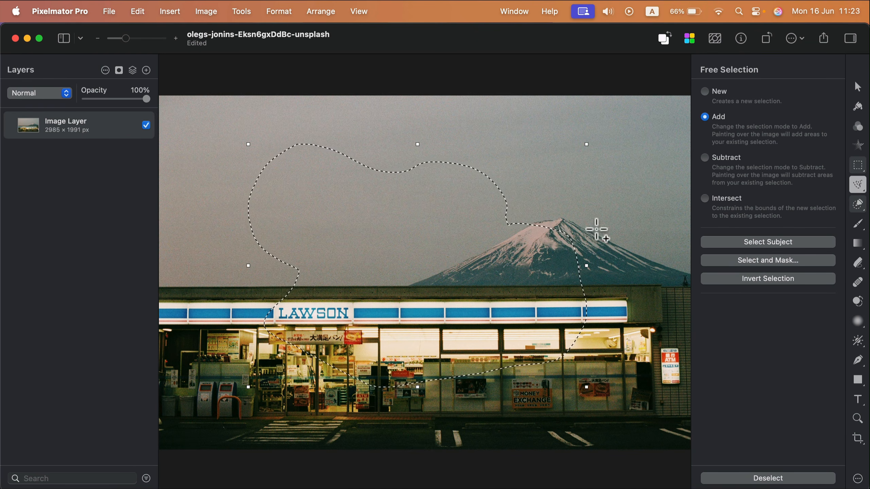
Try cropping the photo to the freehand selection's 1898 × 1367 px bounds, and undo the crop
{"action": "left_click", "coordinate": [856, 438]}
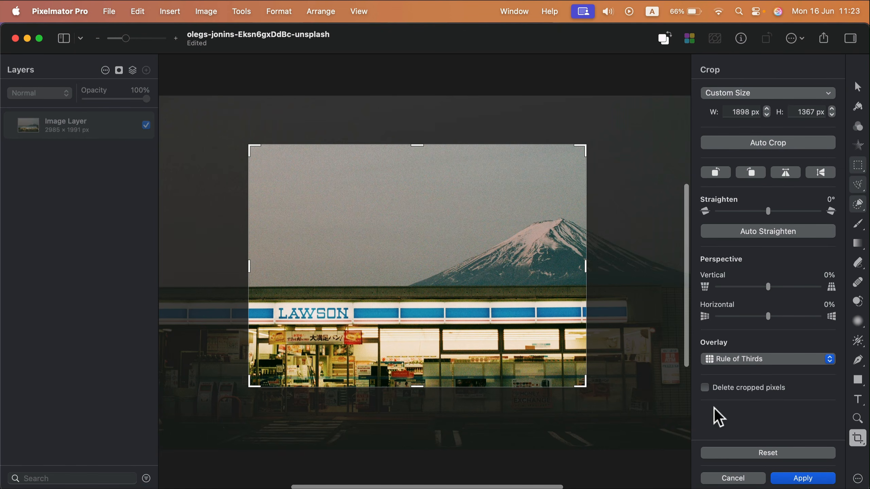
{"action": "left_click", "coordinate": [803, 478]}
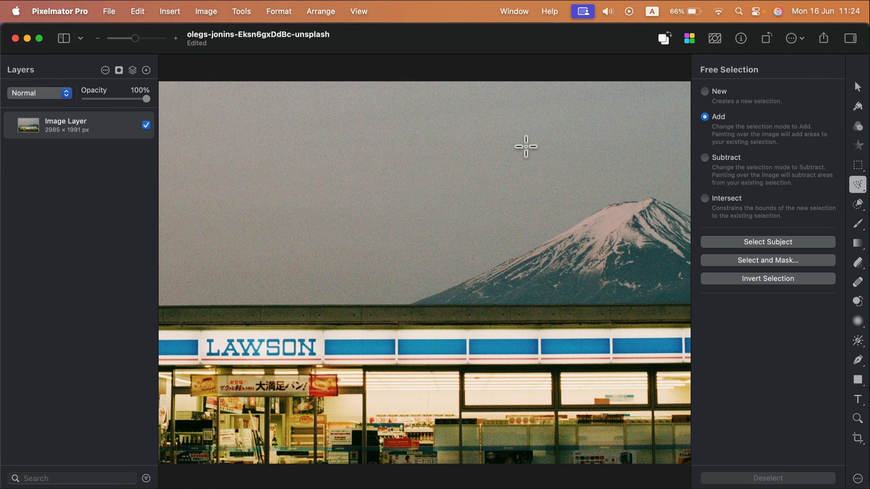
{"action": "key", "text": "super+z"}
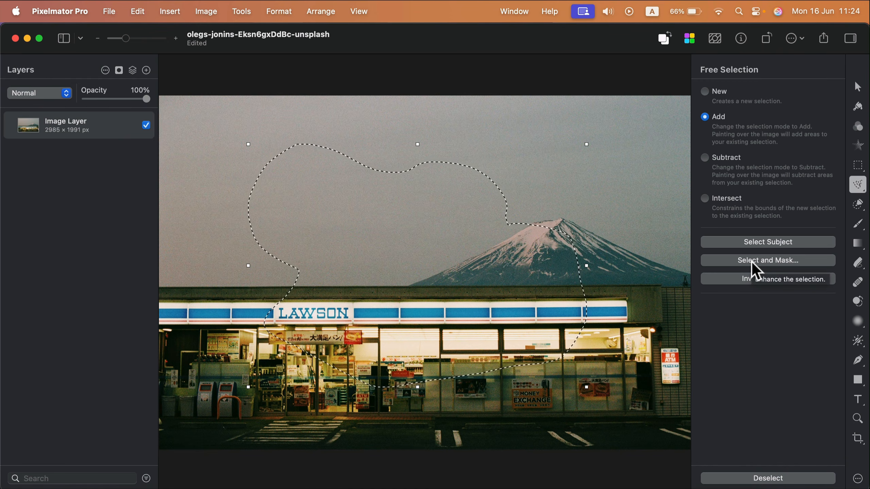
Use Select and Mask to output the freehand selection as a New Layer with Mask
{"action": "left_click", "coordinate": [787, 260]}
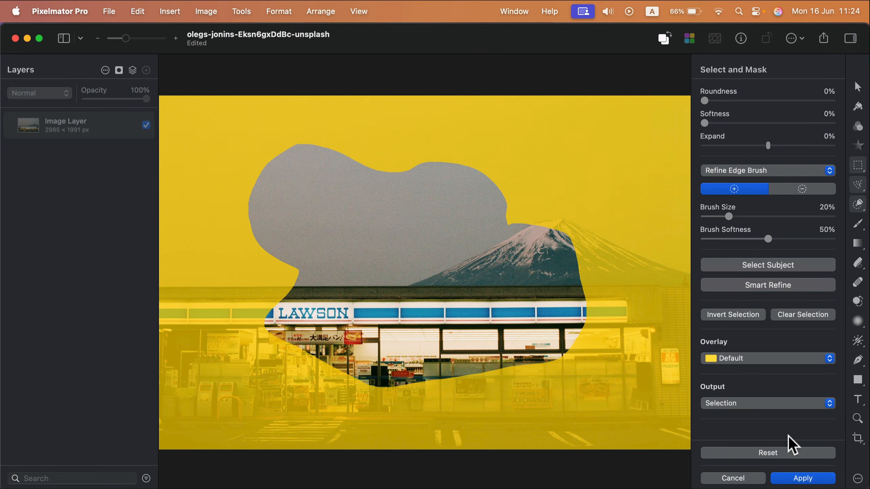
{"action": "left_click", "coordinate": [781, 404]}
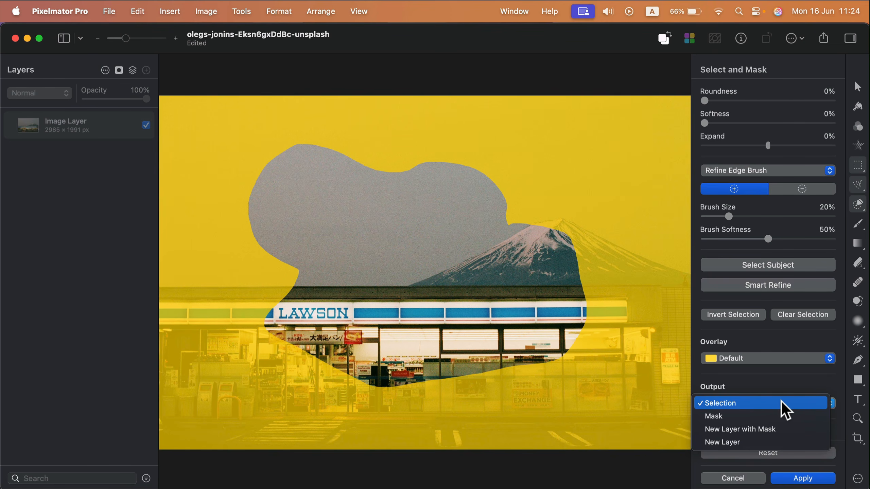
{"action": "left_click", "coordinate": [753, 427]}
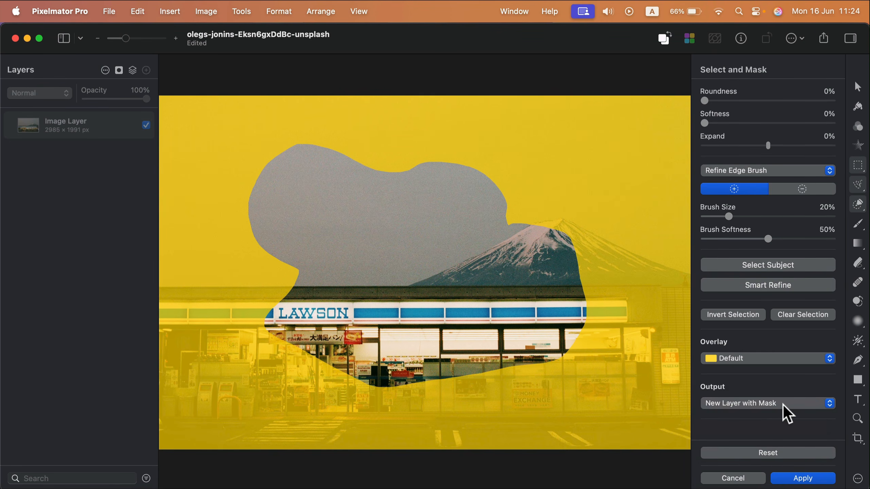
{"action": "left_click", "coordinate": [826, 484]}
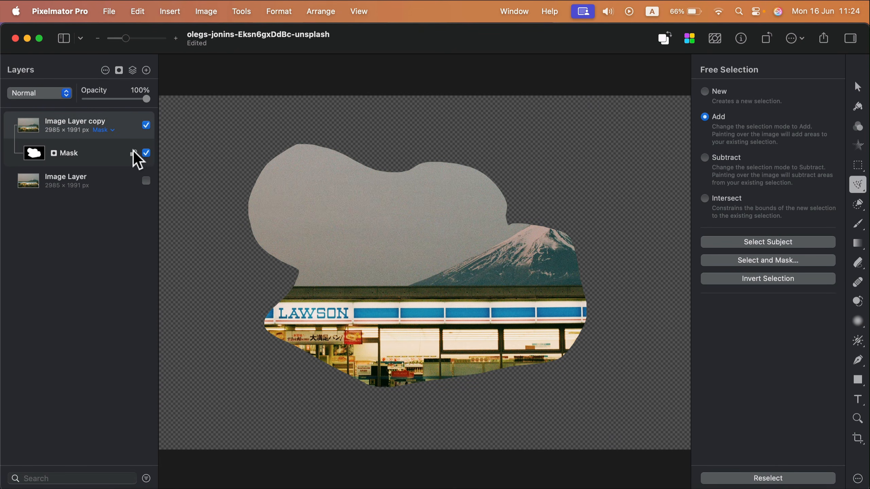
Load the layer mask as a selection and crop the canvas to its 1898 × 1367 px bounds
{"action": "mouse_move", "coordinate": [32, 154]}
{"action": "left_mouse_down"}
{"action": "mouse_move", "coordinate": [35, 138]}
{"action": "mouse_move", "coordinate": [40, 160]}
{"action": "left_mouse_up"}
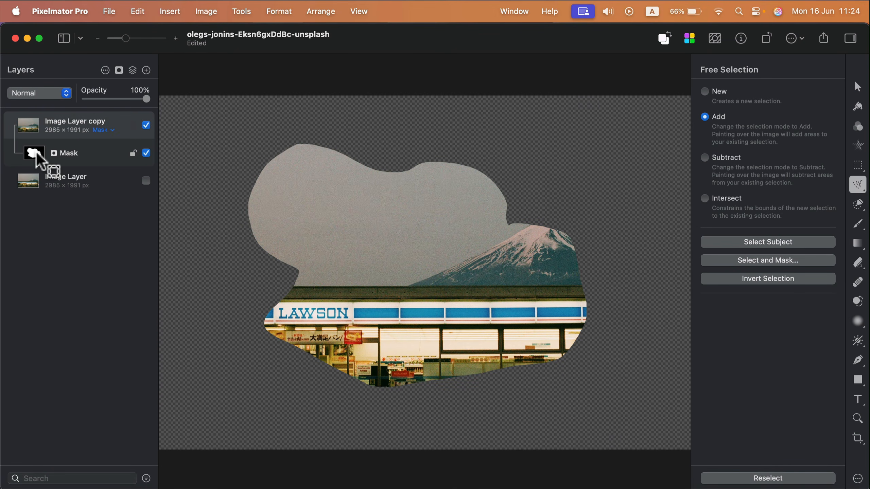
{"action": "left_click", "coordinate": [37, 156], "text": "super"}
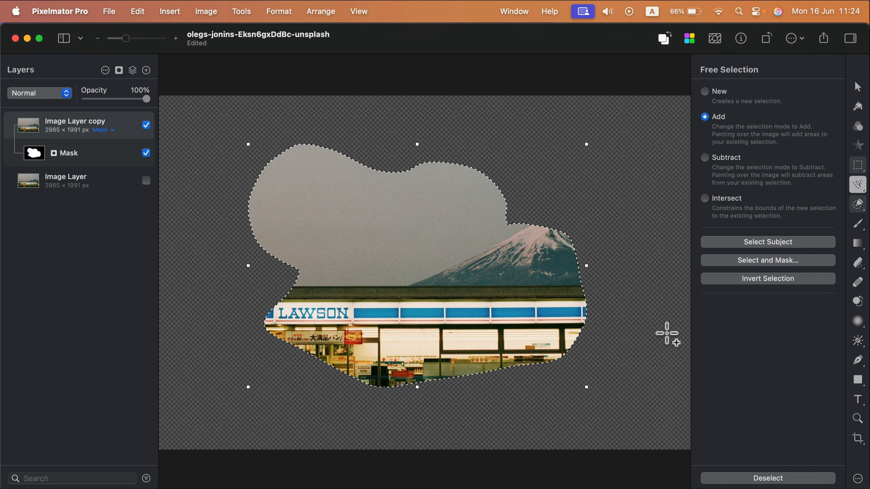
{"action": "left_click", "coordinate": [859, 439]}
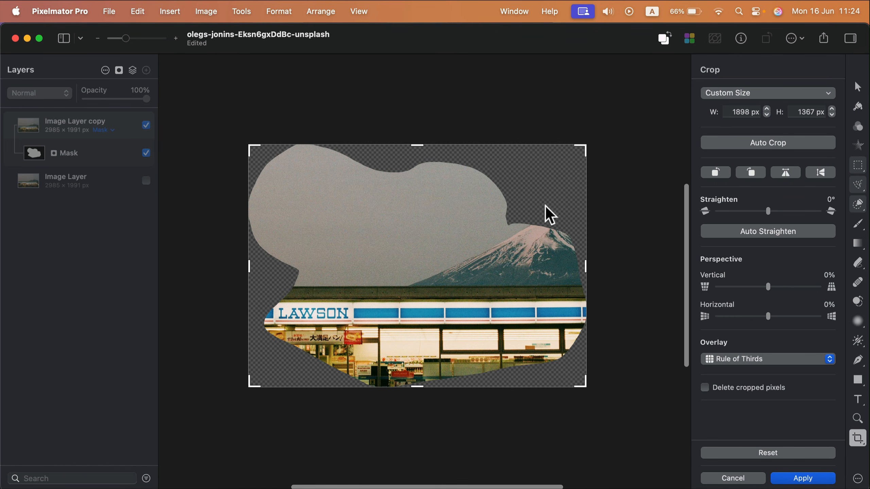
{"action": "left_click", "coordinate": [803, 479]}
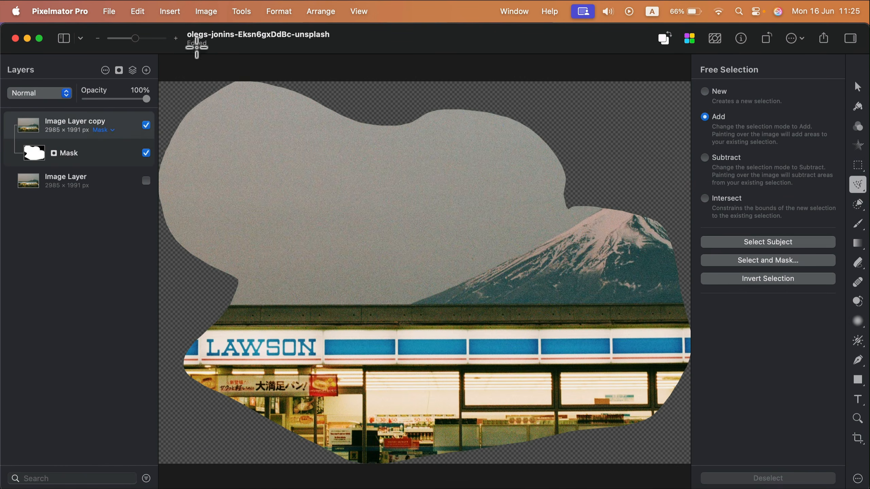
Export the masked store image as a PNG at 100% scale to Downloads, and close its preview window
{"action": "left_click", "coordinate": [115, 11]}
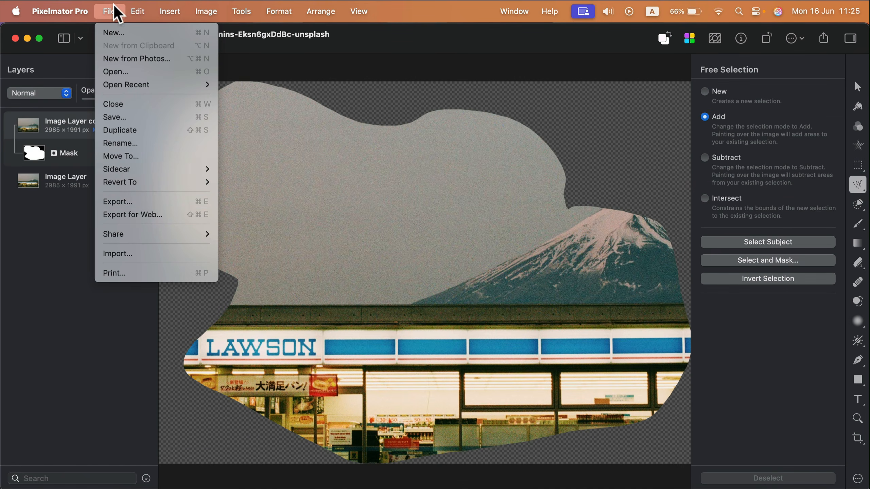
{"action": "left_click", "coordinate": [145, 202]}
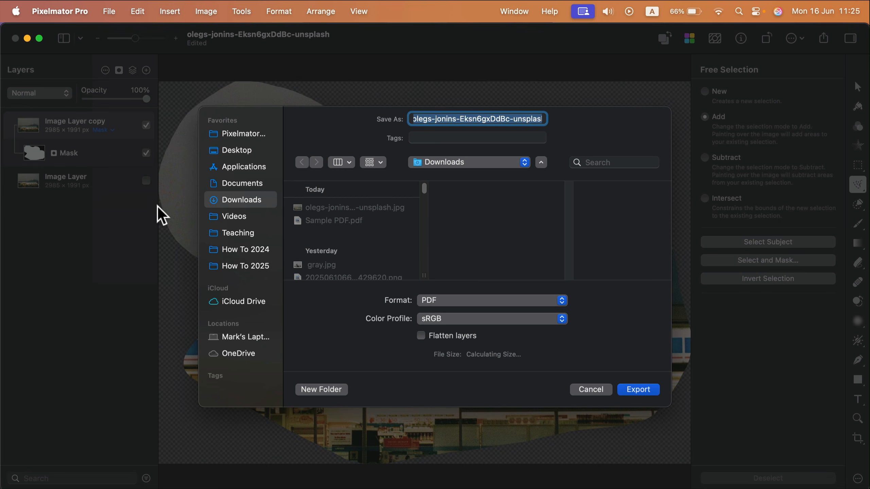
{"action": "left_click", "coordinate": [482, 302]}
{"action": "left_click", "coordinate": [482, 256]}
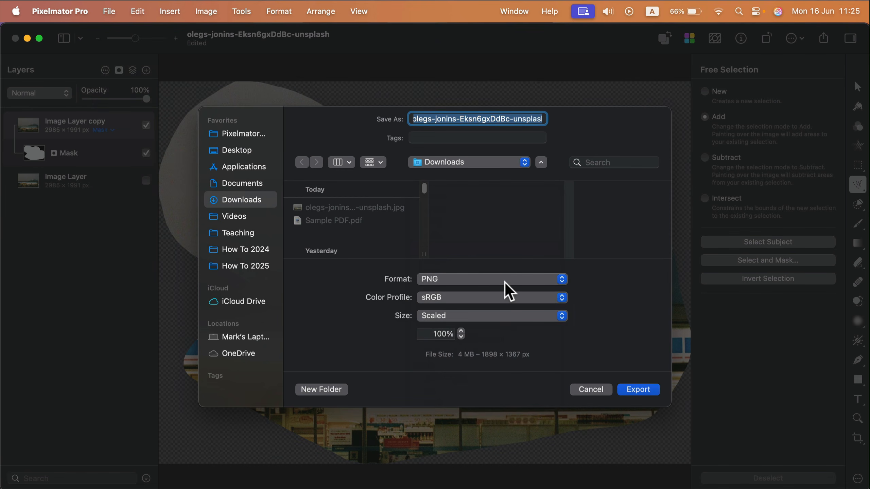
{"action": "left_click", "coordinate": [648, 391]}
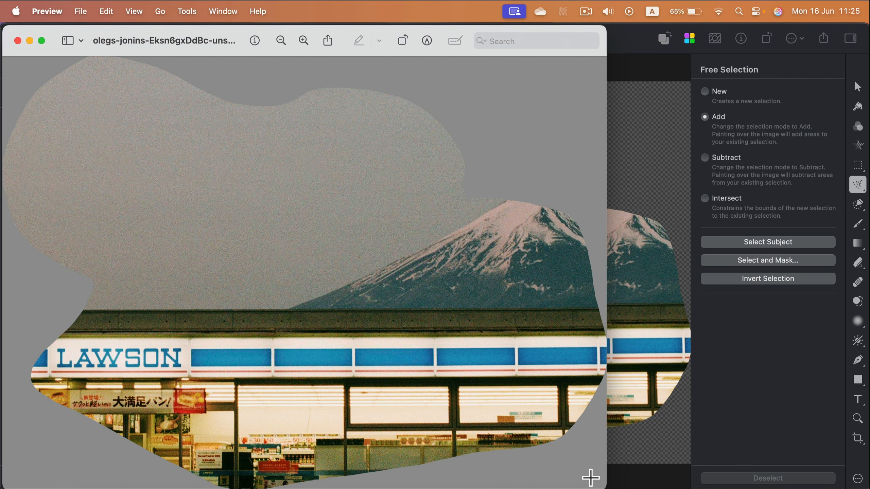
{"action": "left_click", "coordinate": [18, 41]}
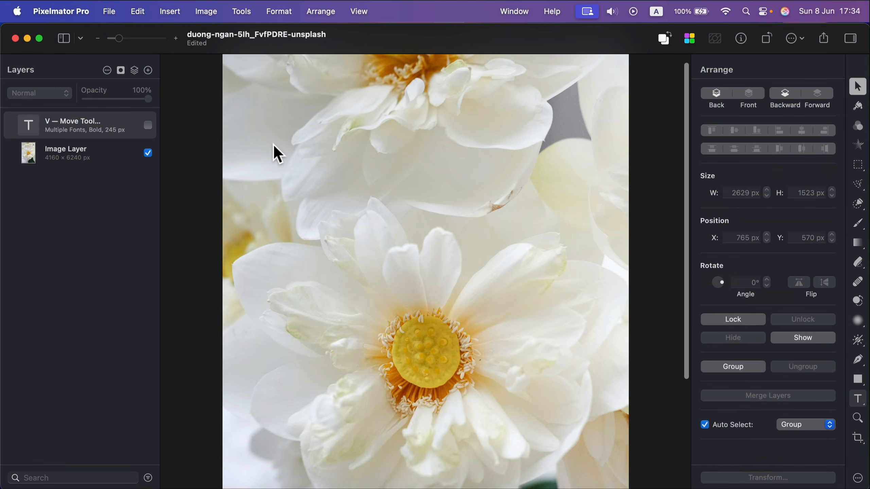
Show the shortcut list layer on the flower photo and add two "Text" layers on either side of the lower flower
{"action": "left_click", "coordinate": [149, 125]}
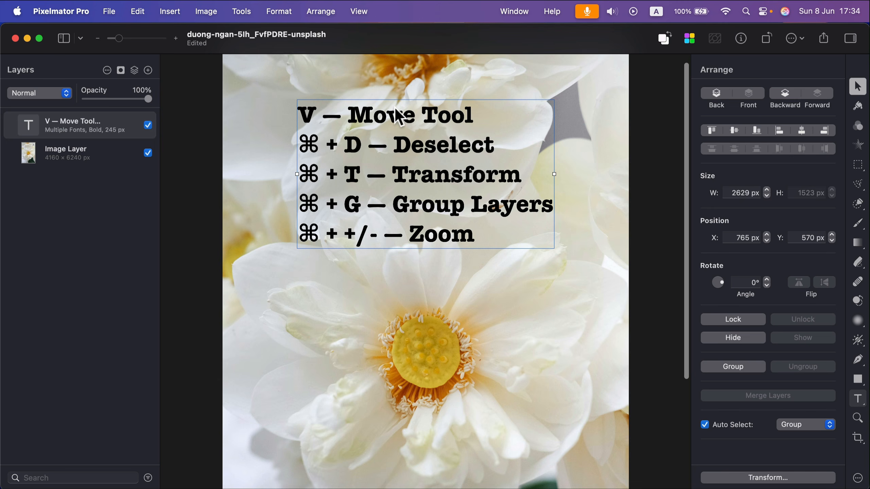
{"action": "left_click", "coordinate": [859, 400]}
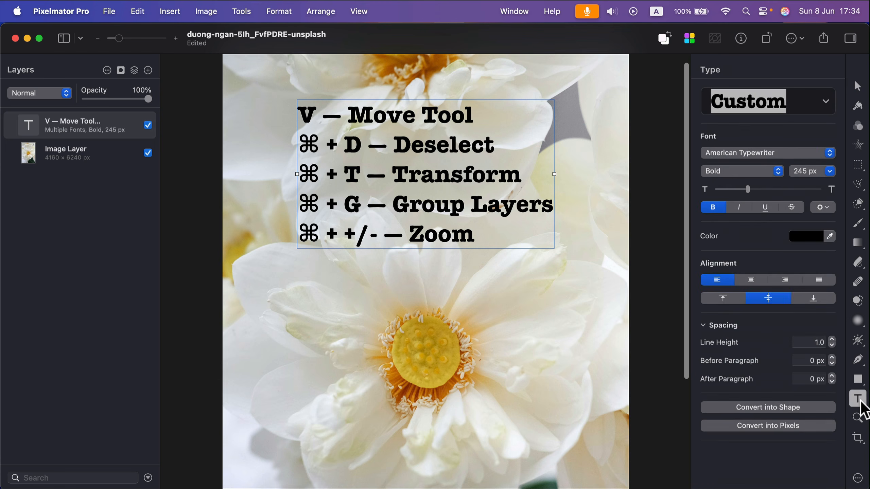
{"action": "left_click", "coordinate": [265, 292]}
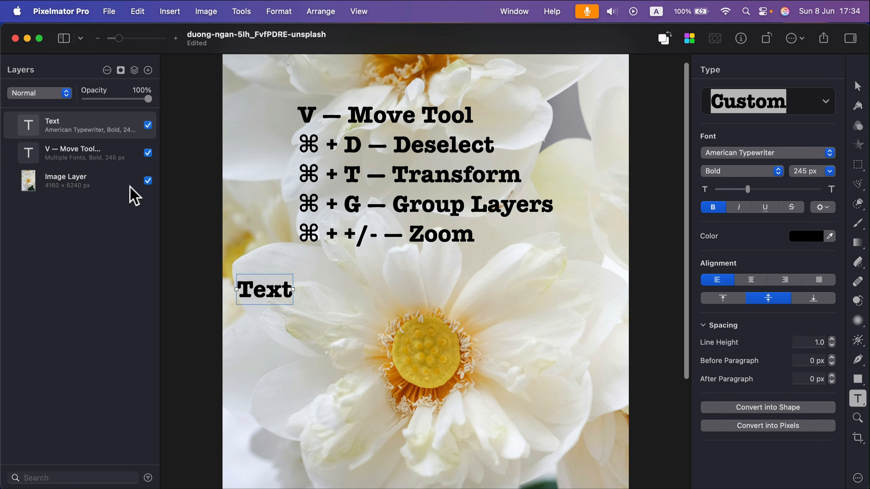
{"action": "left_click", "coordinate": [547, 323]}
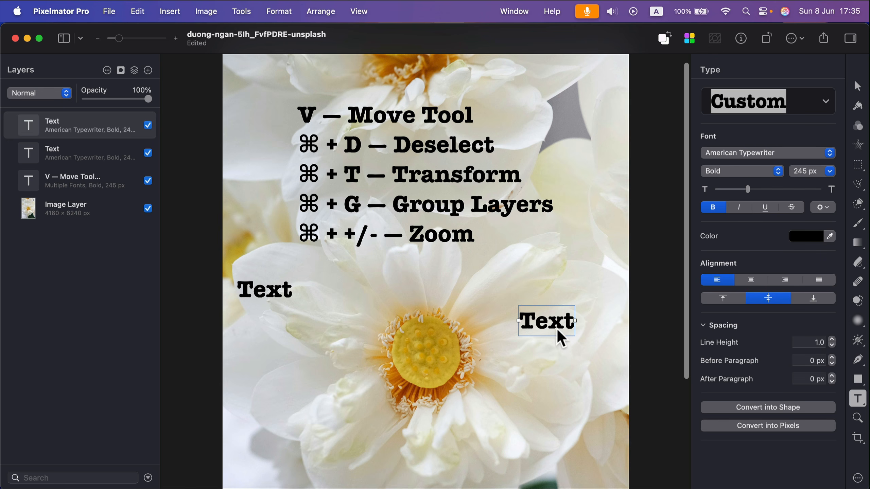
{"action": "left_click_drag", "start_coordinate": [561, 339], "coordinate": [546, 327]}
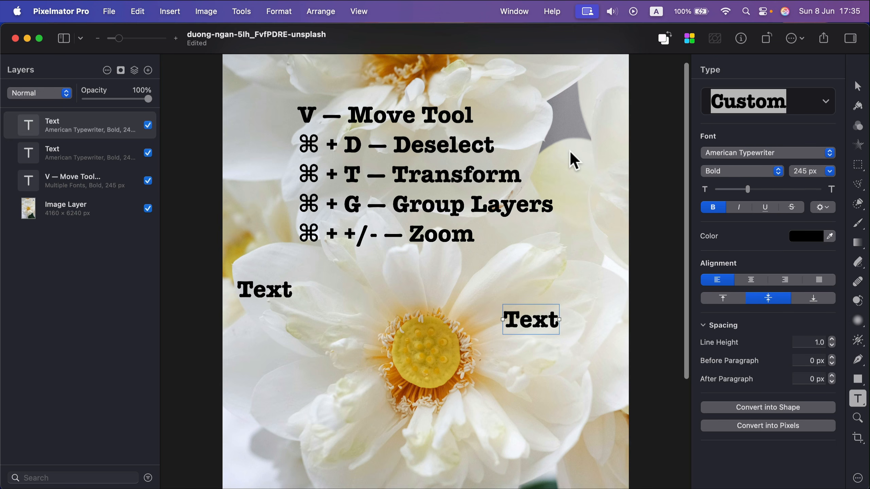
With the Move tool, select the shortcut list, the left "Text" layer and the flower image in turn
{"action": "key", "text": "v"}
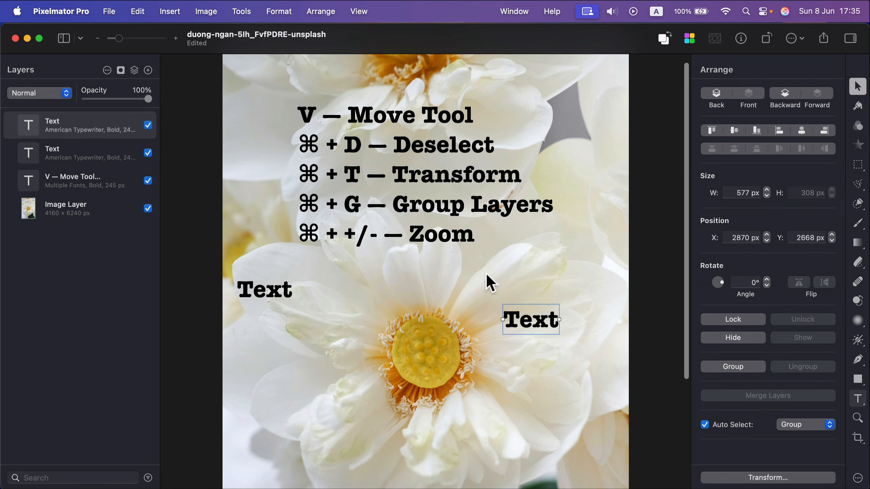
{"action": "left_click", "coordinate": [448, 233]}
{"action": "left_click", "coordinate": [274, 286]}
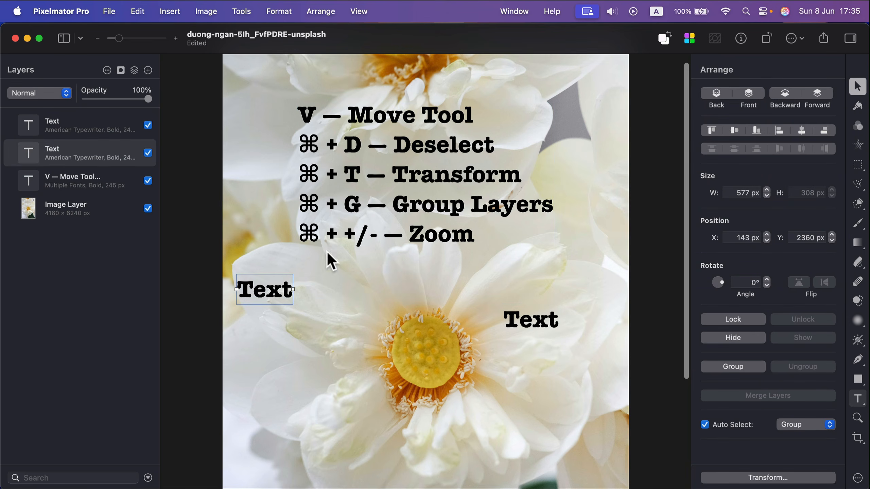
{"action": "left_click", "coordinate": [411, 208]}
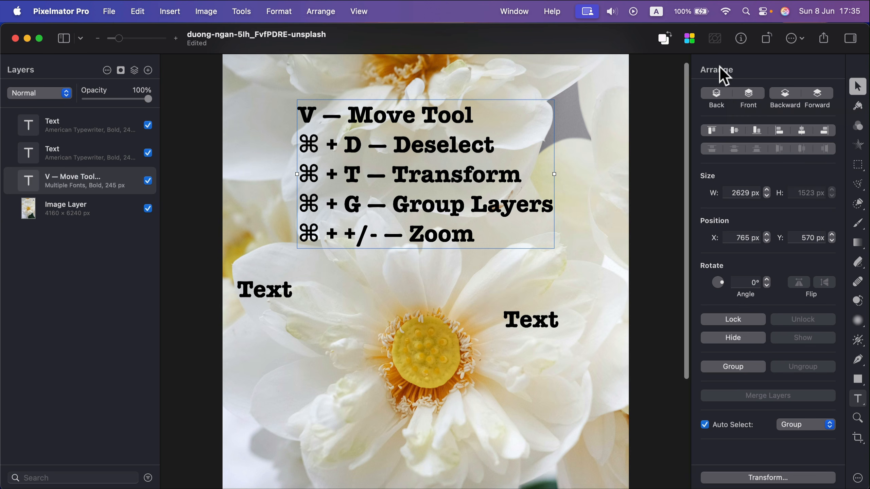
{"action": "left_click", "coordinate": [570, 285]}
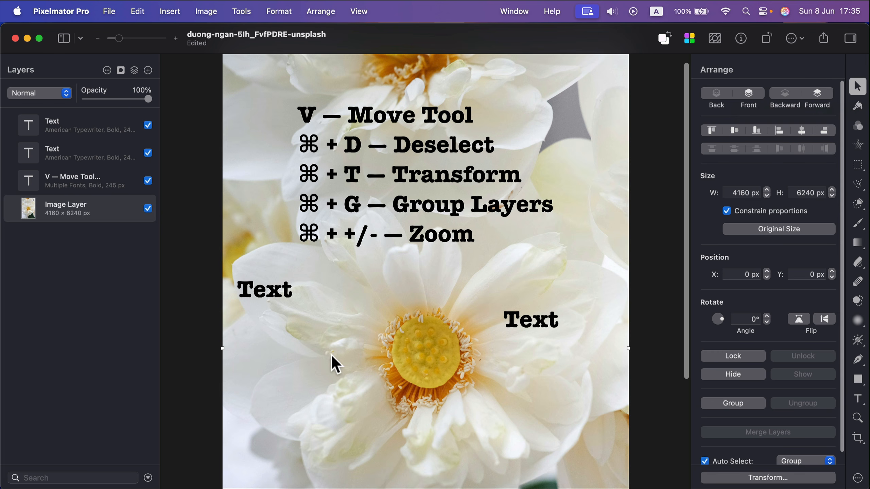
Delete both "Text" layers from the flower photo
{"action": "left_click", "coordinate": [542, 327]}
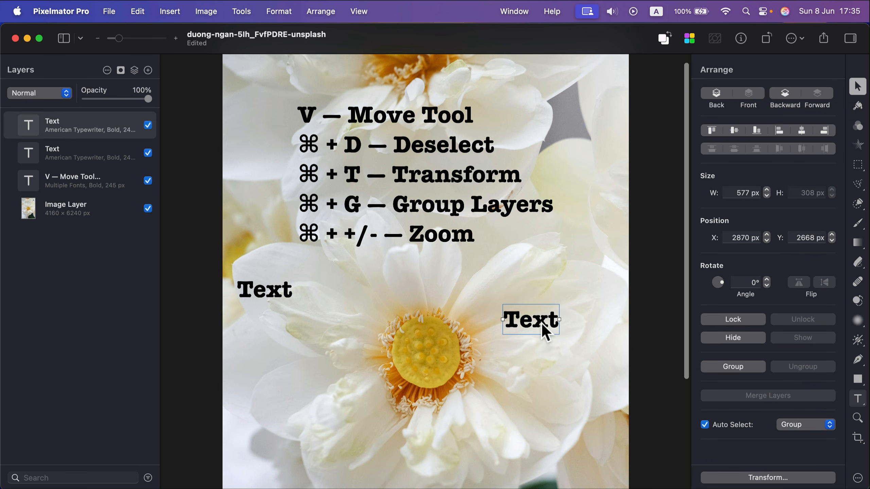
{"action": "key", "text": "Delete"}
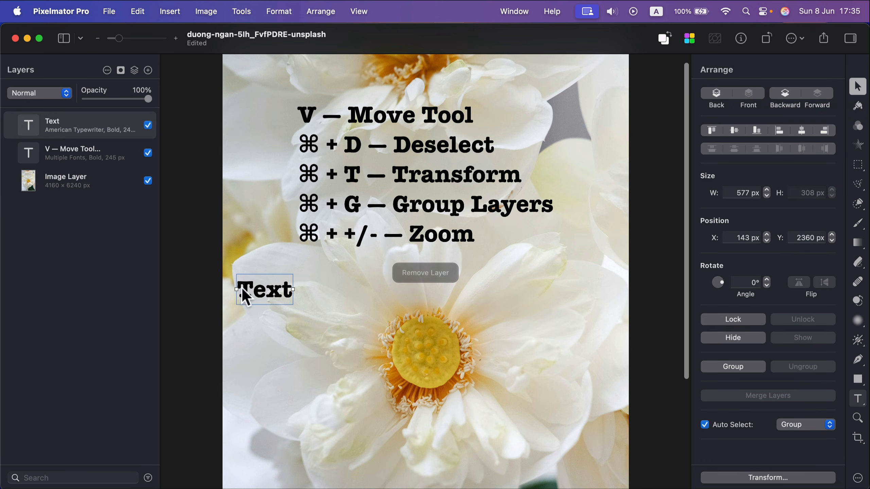
{"action": "key", "text": "Delete"}
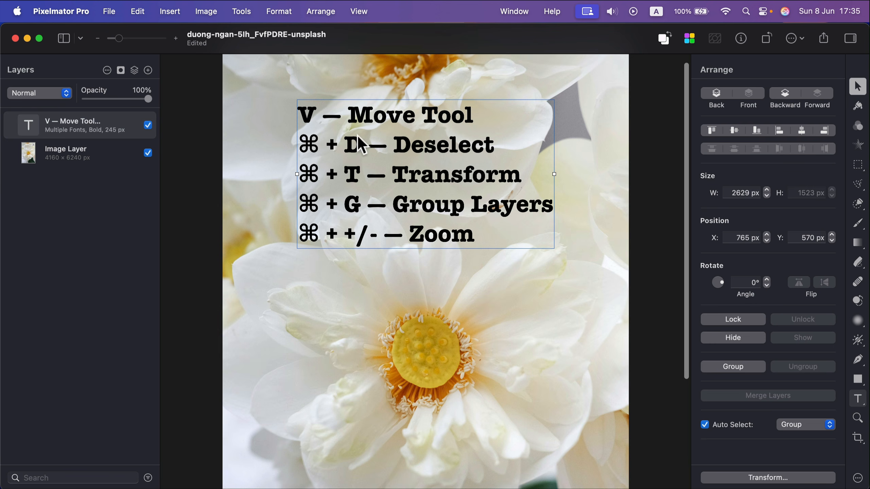
Draw a rectangular selection around the center of the lower flower
{"action": "left_click", "coordinate": [857, 165]}
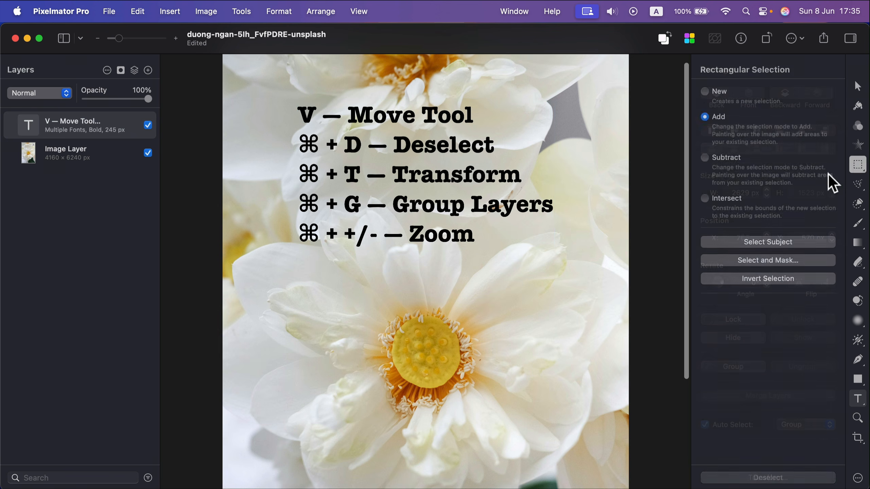
{"action": "left_click_drag", "start_coordinate": [284, 268], "coordinate": [506, 414]}
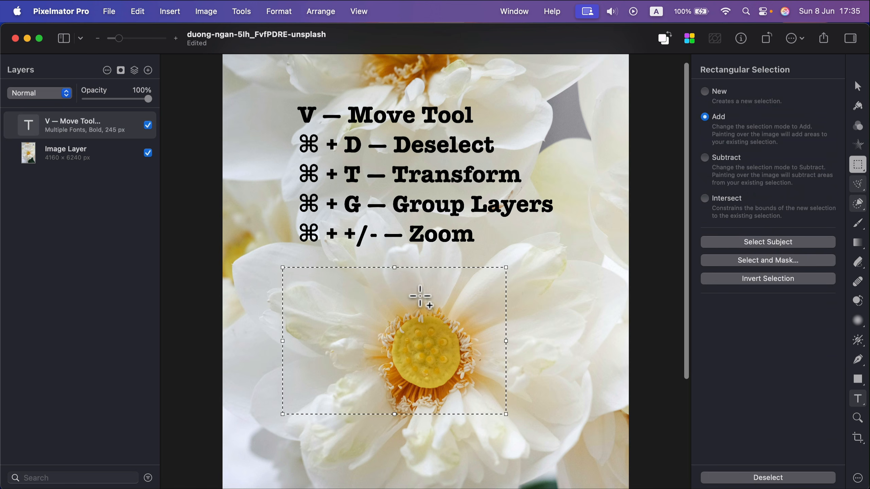
{"action": "left_click", "coordinate": [144, 38]}
{"action": "scroll", "coordinate": [355, 285], "scroll_direction": "up", "scroll_amount": 10}
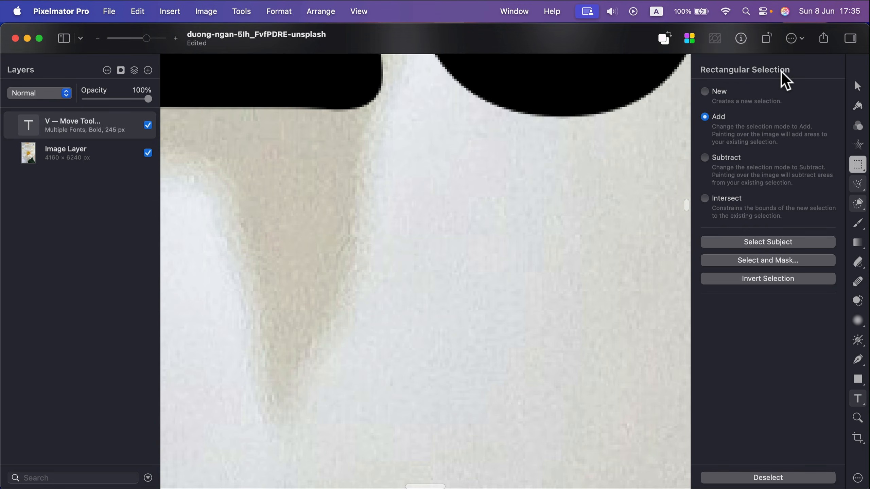
{"action": "scroll", "coordinate": [569, 160], "scroll_direction": "up", "scroll_amount": 5}
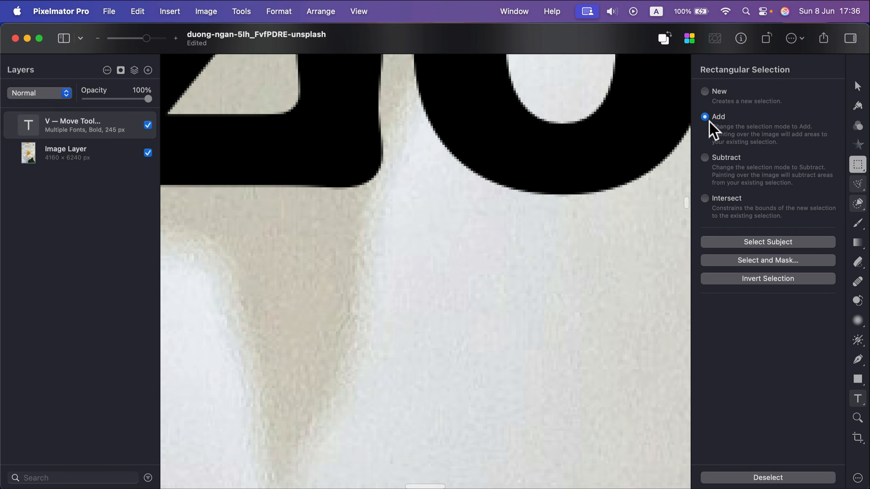
Clear the rectangular selection around the lower flower
{"action": "left_click_drag", "start_coordinate": [146, 39], "coordinate": [120, 48]}
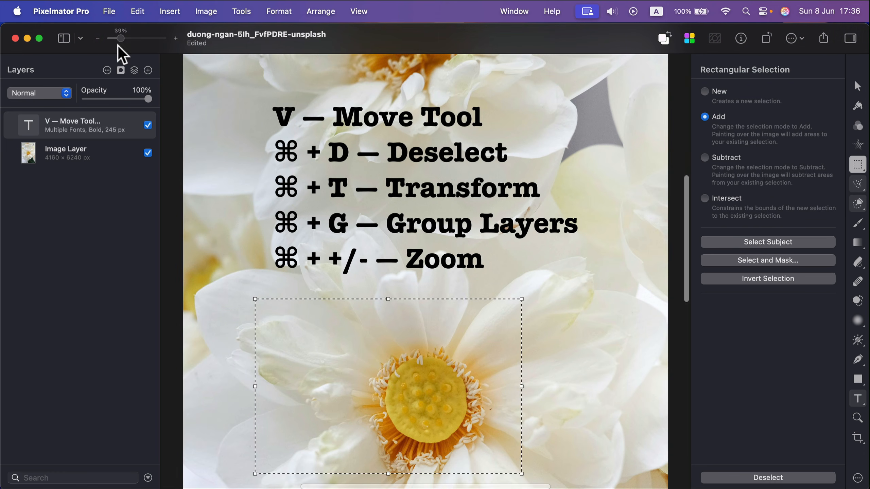
{"action": "scroll", "coordinate": [385, 363], "scroll_direction": "down", "scroll_amount": 3}
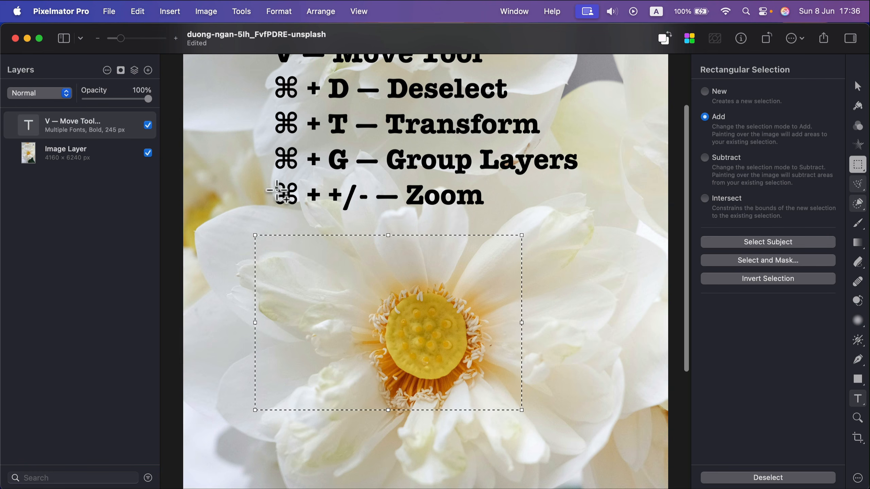
{"action": "left_click", "coordinate": [757, 478]}
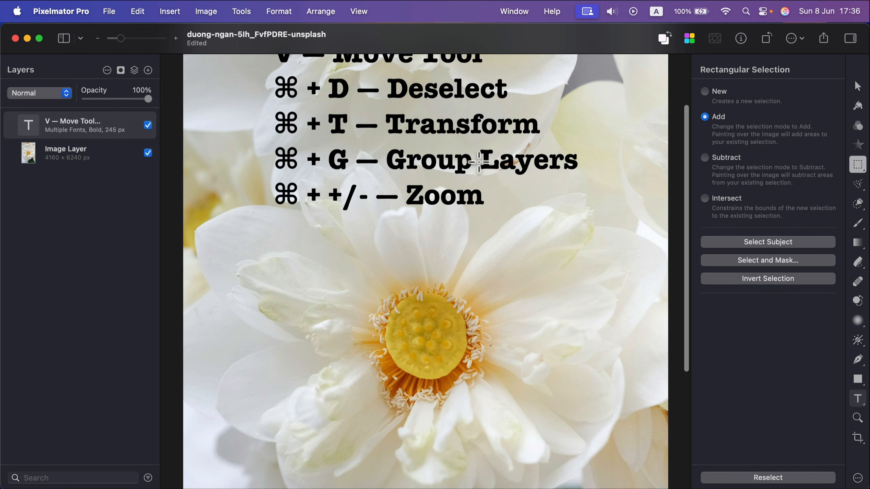
Draw a rectangular selection over the left petals and clear it, then select from the right petals to the flower's center and deselect again
{"action": "left_click_drag", "start_coordinate": [237, 198], "coordinate": [310, 337]}
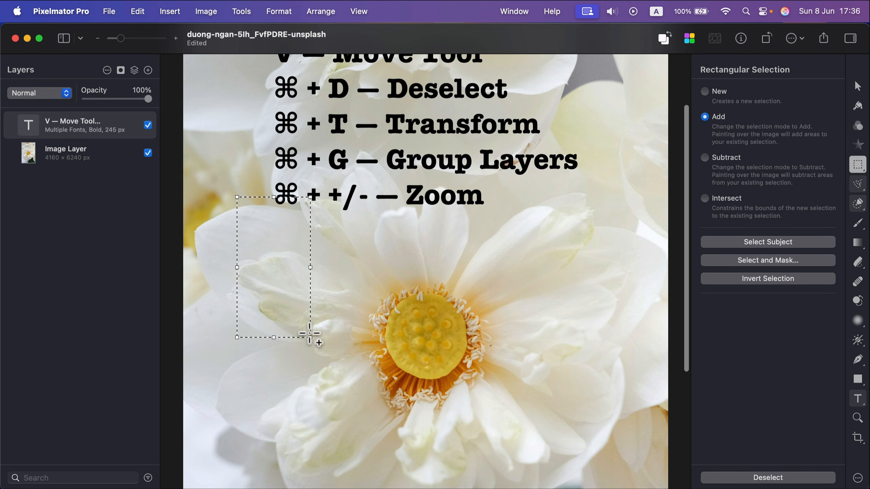
{"action": "key", "text": "super+d"}
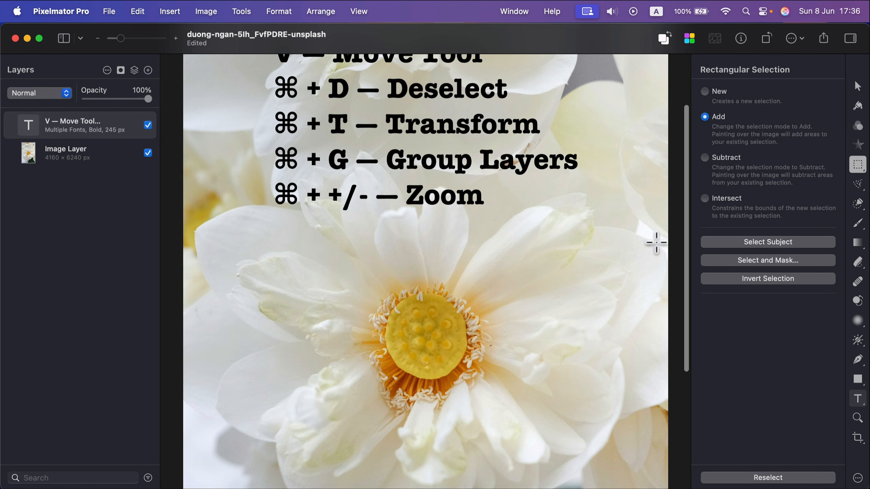
{"action": "left_click_drag", "start_coordinate": [605, 241], "coordinate": [426, 357]}
{"action": "key", "text": "super+d"}
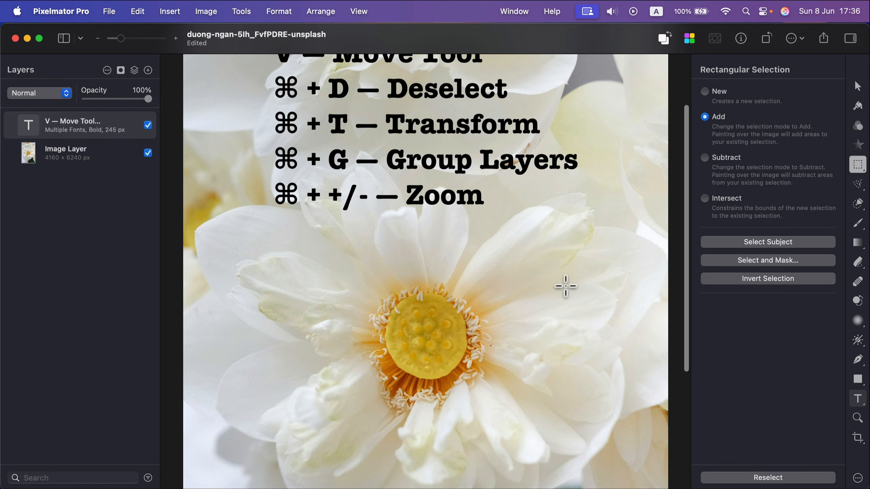
Transform the shortcut list layer, rotating it by about 2.3° and flipping it both horizontally and vertically
{"action": "scroll", "coordinate": [557, 281], "scroll_direction": "up", "scroll_amount": 3}
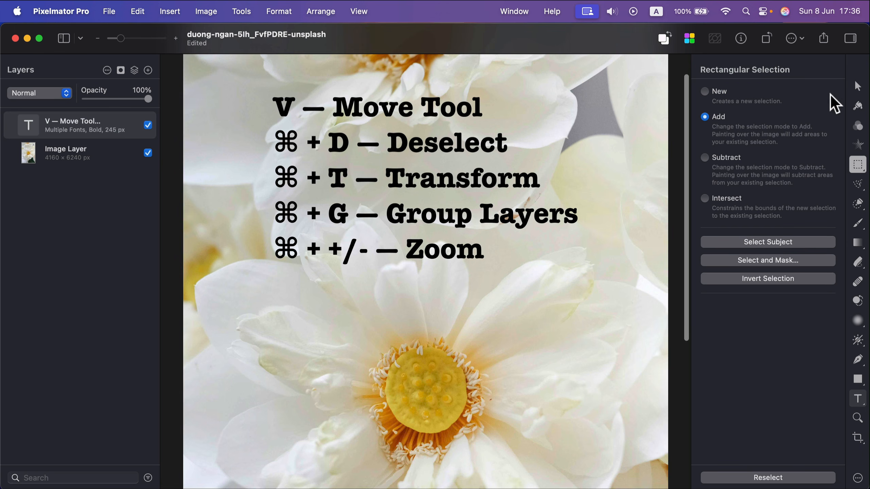
{"action": "left_click", "coordinate": [860, 88]}
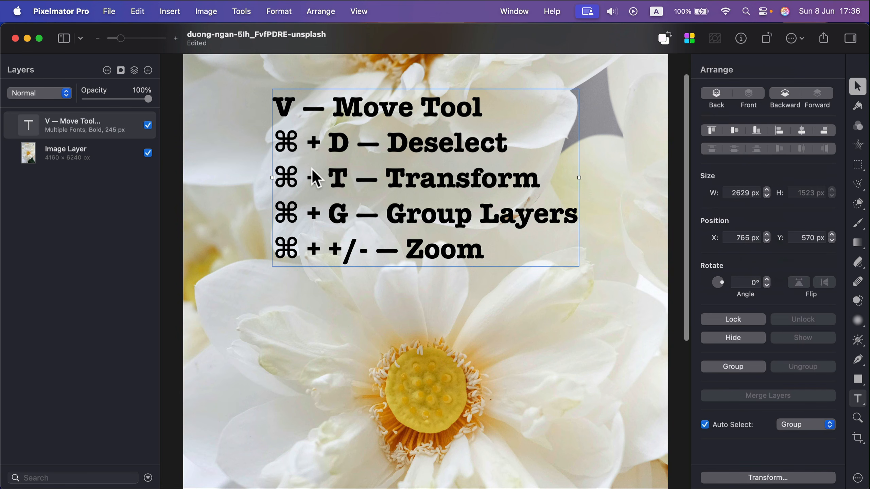
{"action": "key", "text": "cmd+t"}
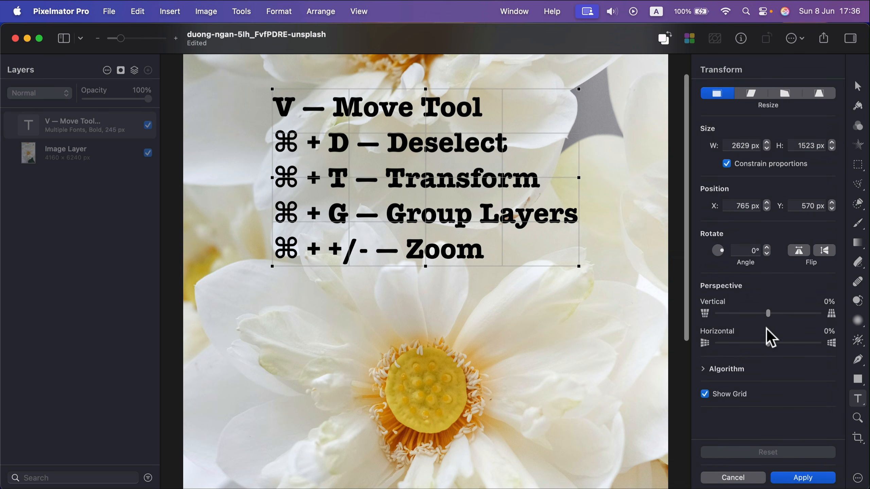
{"action": "mouse_move", "coordinate": [768, 313]}
{"action": "left_mouse_down"}
{"action": "mouse_move", "coordinate": [790, 312]}
{"action": "mouse_move", "coordinate": [726, 312]}
{"action": "mouse_move", "coordinate": [768, 312]}
{"action": "left_mouse_up"}
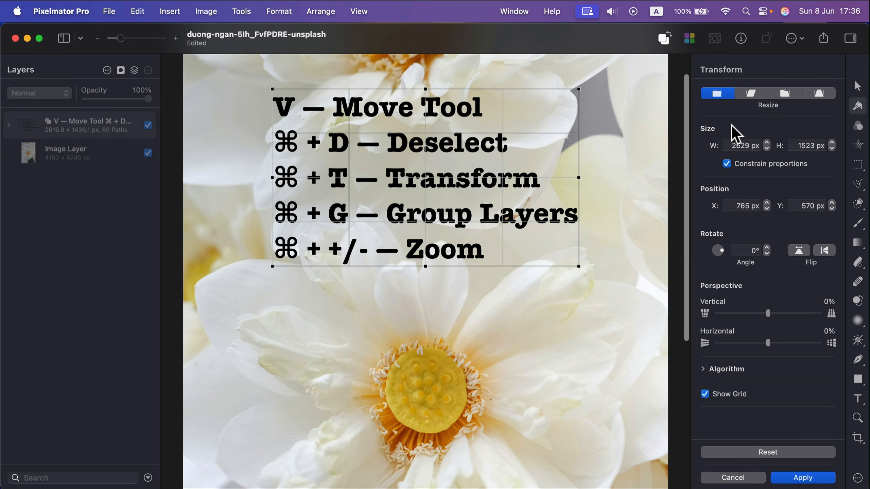
{"action": "left_click_drag", "start_coordinate": [721, 256], "coordinate": [725, 247]}
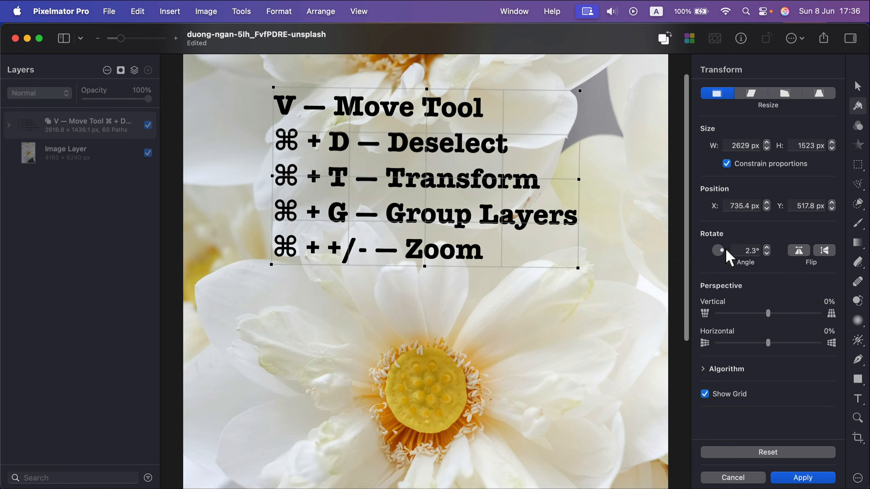
{"action": "left_click", "coordinate": [798, 253]}
{"action": "left_click", "coordinate": [818, 251]}
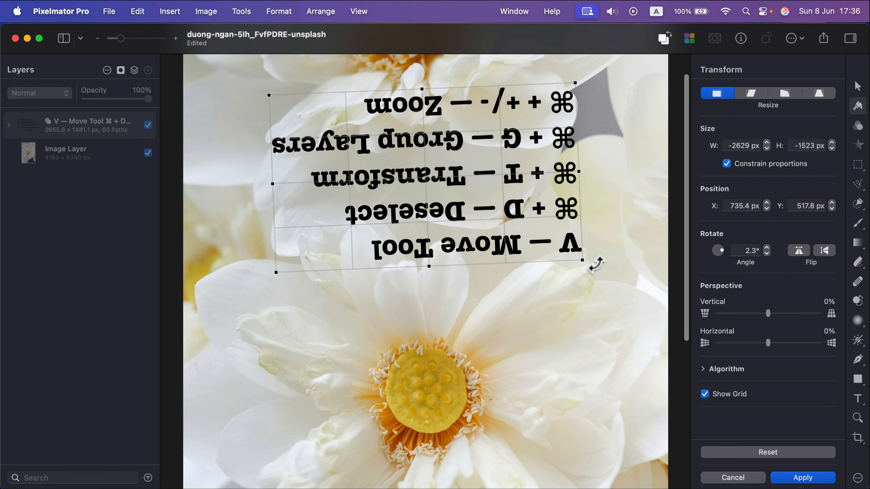
Scale the flipped shortcut list down to about 1785 × 1034 px, reset the transform and leave it without applying
{"action": "left_click_drag", "start_coordinate": [584, 260], "coordinate": [483, 241]}
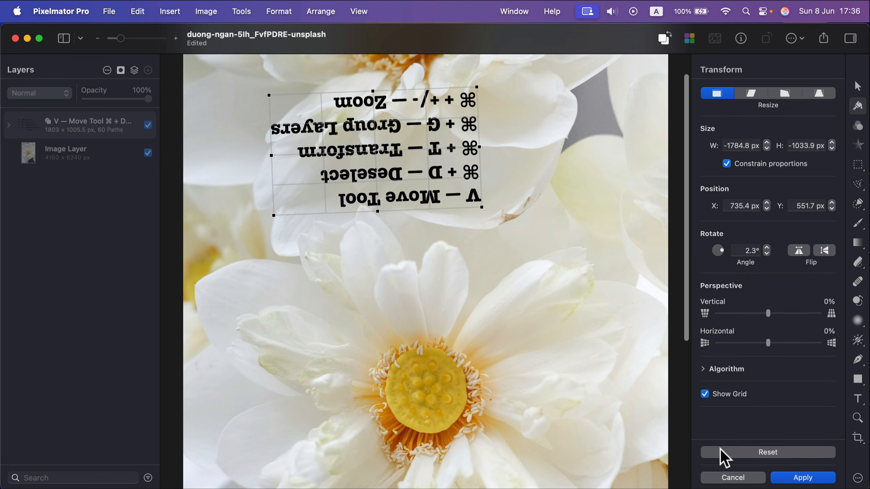
{"action": "left_click", "coordinate": [776, 453]}
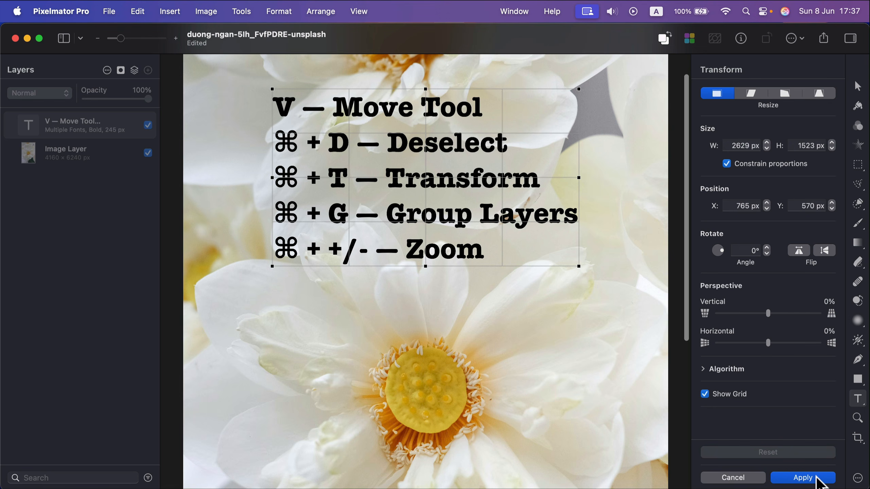
{"action": "left_click", "coordinate": [737, 478]}
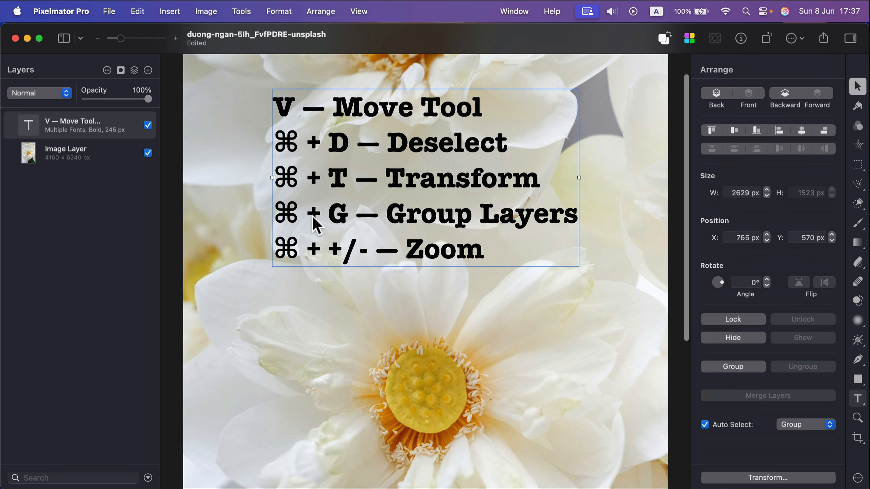
Add an empty image layer above the shortcut list layer
{"action": "left_click", "coordinate": [106, 159]}
{"action": "left_click", "coordinate": [118, 128]}
{"action": "left_click", "coordinate": [134, 71]}
{"action": "left_click", "coordinate": [141, 87]}
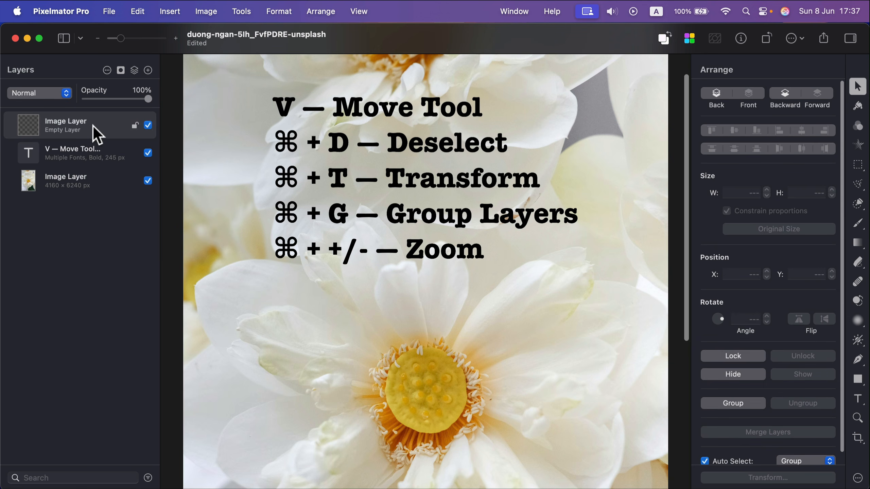
Group the empty layer, the shortcut list and the flower image, and check the group's contents
{"action": "left_click", "coordinate": [109, 174], "text": "shift"}
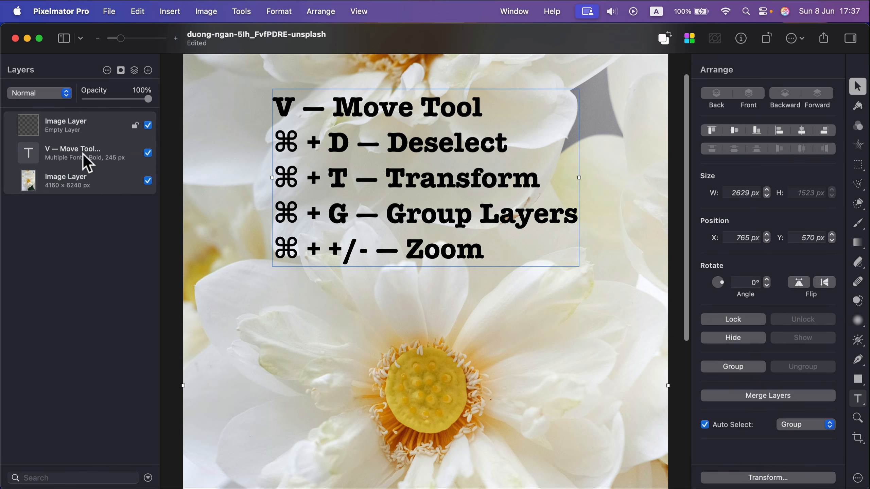
{"action": "key", "text": "super+g"}
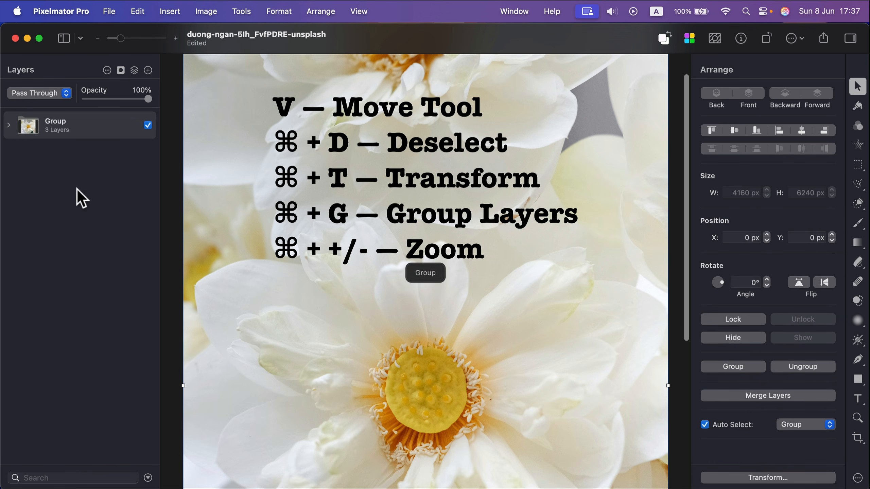
{"action": "left_click", "coordinate": [9, 126]}
{"action": "left_click", "coordinate": [10, 126]}
Paint a wavy pale stroke across the petals on the group's empty layer with the 100 px Filbert Brush
{"action": "mouse_move", "coordinate": [125, 39]}
{"action": "left_mouse_down"}
{"action": "mouse_move", "coordinate": [155, 38]}
{"action": "mouse_move", "coordinate": [115, 38]}
{"action": "mouse_move", "coordinate": [122, 38]}
{"action": "left_mouse_up"}
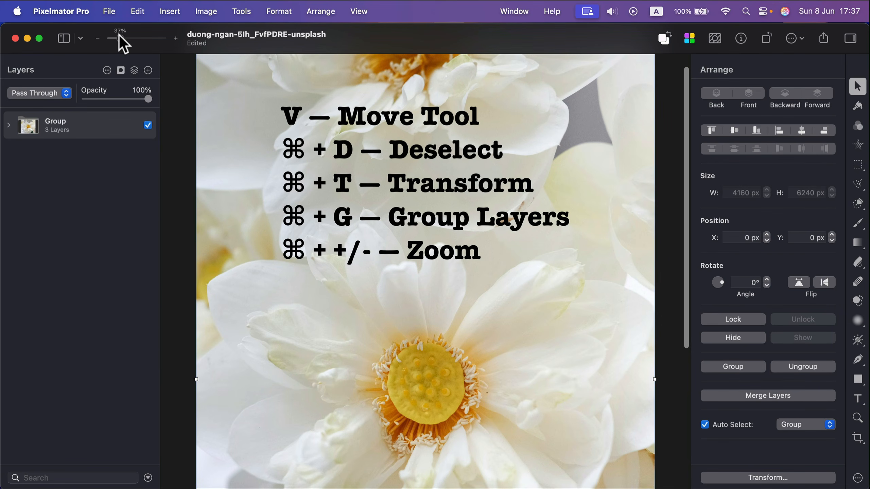
{"action": "left_click_drag", "start_coordinate": [119, 34], "coordinate": [130, 36]}
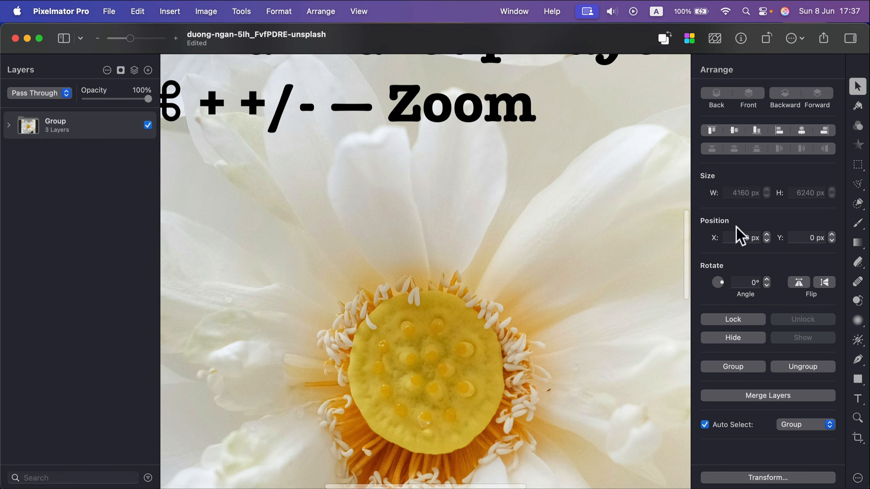
{"action": "left_click", "coordinate": [858, 225]}
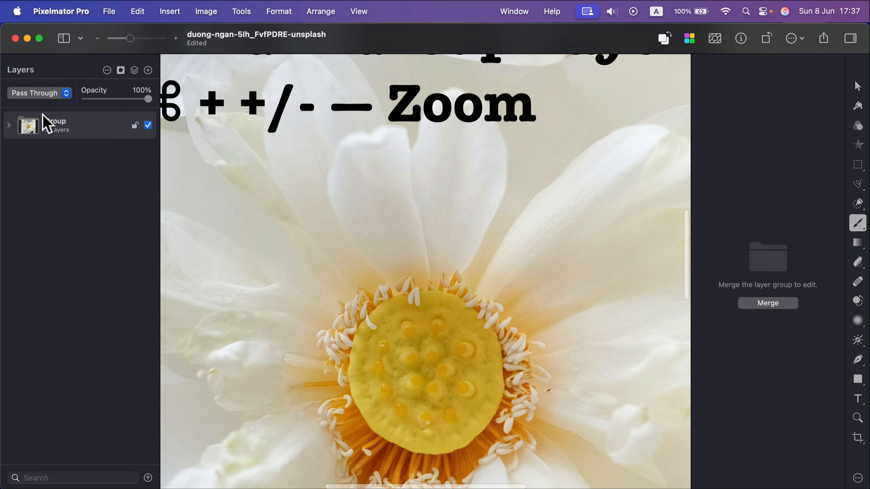
{"action": "left_click", "coordinate": [9, 124]}
{"action": "left_click", "coordinate": [68, 161]}
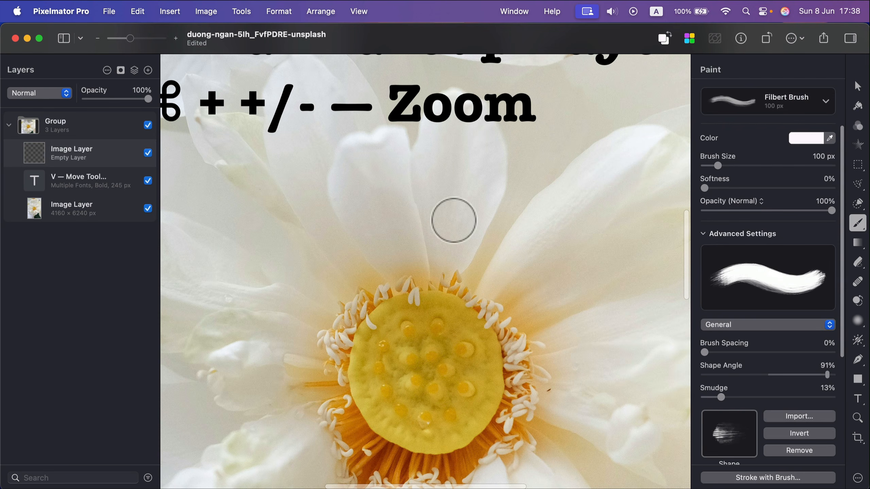
{"action": "left_click_drag", "start_coordinate": [550, 205], "coordinate": [267, 207]}
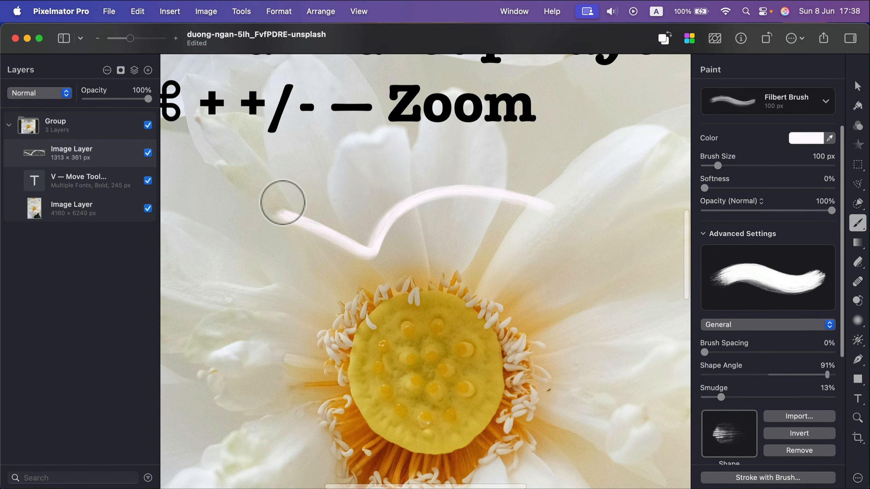
At 200% magnification, paint two shorter wavy strokes between the first stroke and the flower's yellow center
{"action": "key", "text": "super+equal"}
{"action": "key", "text": "super+equal"}
{"action": "key", "text": "super+equal"}
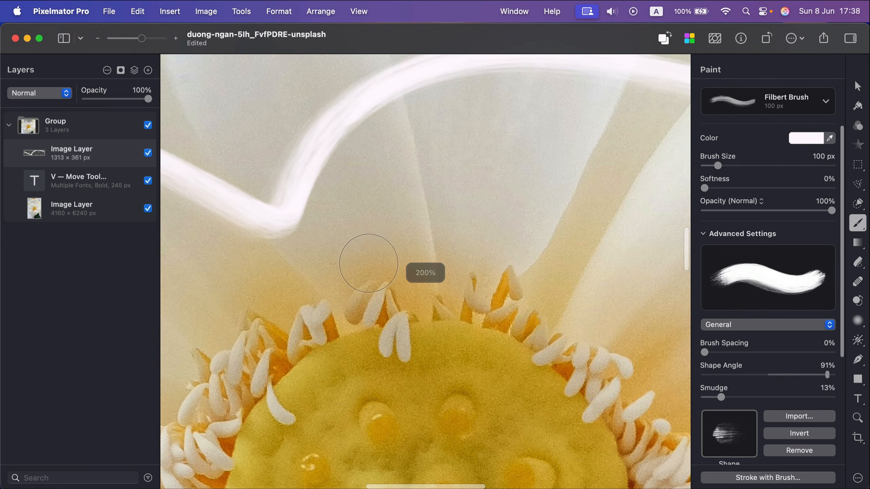
{"action": "mouse_move", "coordinate": [368, 263]}
{"action": "left_mouse_down"}
{"action": "mouse_move", "coordinate": [485, 217]}
{"action": "mouse_move", "coordinate": [630, 178]}
{"action": "left_mouse_up"}
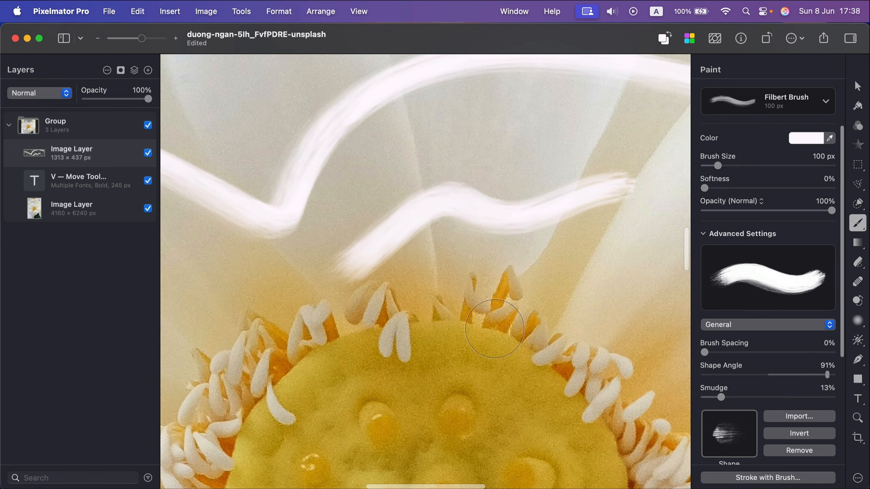
{"action": "mouse_move", "coordinate": [388, 298]}
{"action": "left_mouse_down"}
{"action": "mouse_move", "coordinate": [536, 342]}
{"action": "mouse_move", "coordinate": [668, 305]}
{"action": "left_mouse_up"}
Paint a curved stroke down the right petals at 100% magnification and a long wavy one across the flower's center at a smaller magnification
{"action": "key", "text": "super+minus"}
{"action": "key", "text": "super+minus"}
{"action": "key", "text": "super+minus"}
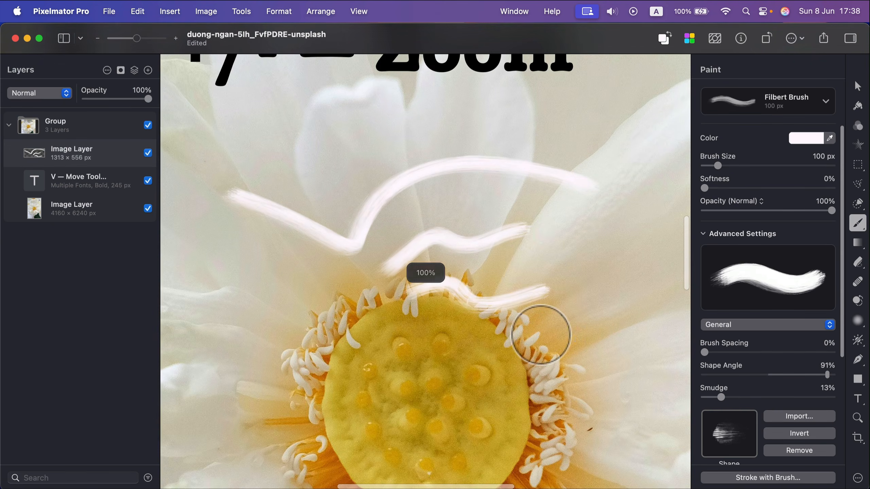
{"action": "mouse_move", "coordinate": [584, 189]}
{"action": "left_mouse_down"}
{"action": "mouse_move", "coordinate": [537, 272]}
{"action": "mouse_move", "coordinate": [443, 307]}
{"action": "left_mouse_up"}
{"action": "key", "text": "super+minus"}
{"action": "key", "text": "super+minus"}
{"action": "key", "text": "super+minus"}
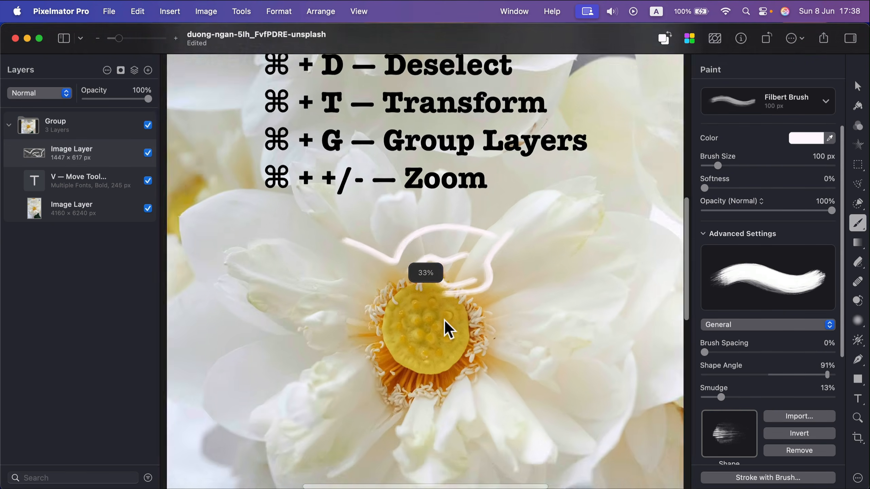
{"action": "mouse_move", "coordinate": [514, 242]}
{"action": "left_mouse_down"}
{"action": "mouse_move", "coordinate": [485, 296]}
{"action": "mouse_move", "coordinate": [377, 312]}
{"action": "left_mouse_up"}
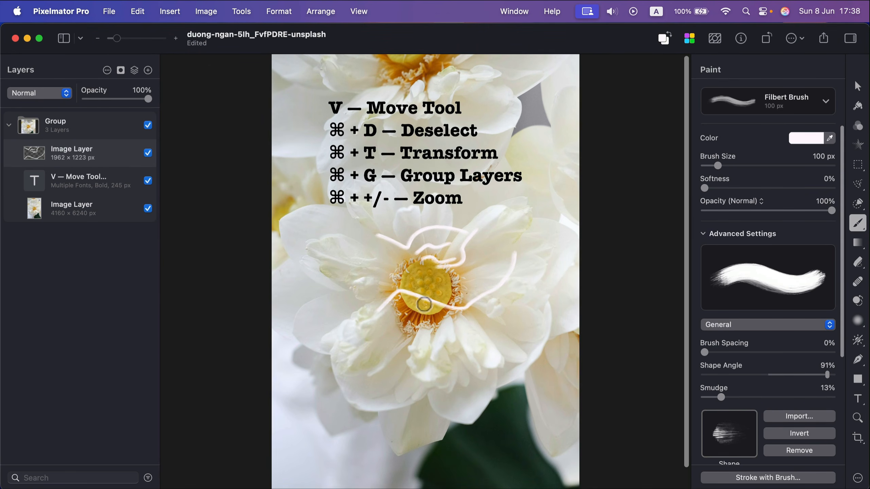
Examine the painted flower photo at magnifications from 3% to 800%, returning to the fitted view after each change
{"action": "left_click_drag", "start_coordinate": [135, 34], "coordinate": [114, 38]}
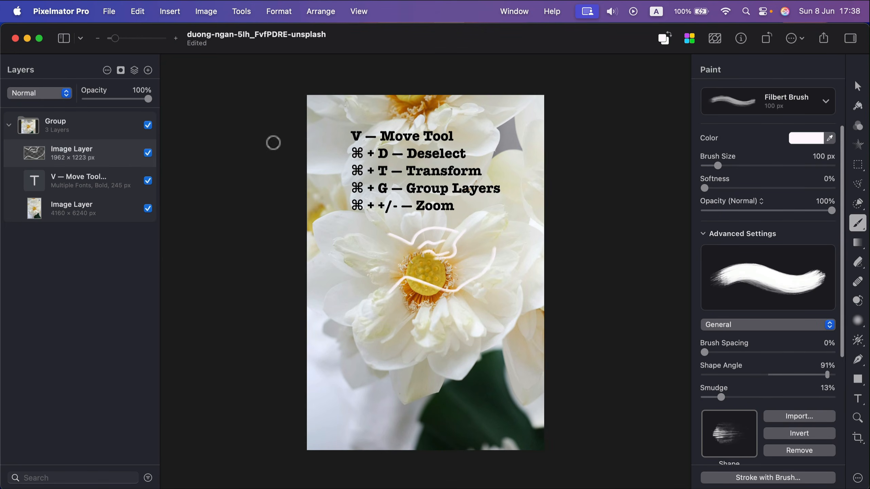
{"action": "left_click_drag", "start_coordinate": [114, 38], "coordinate": [111, 39]}
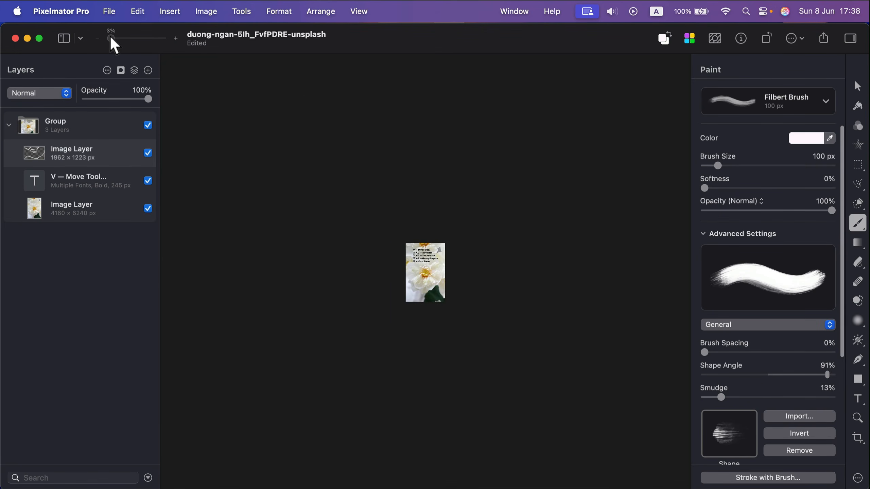
{"action": "key", "text": "super+0"}
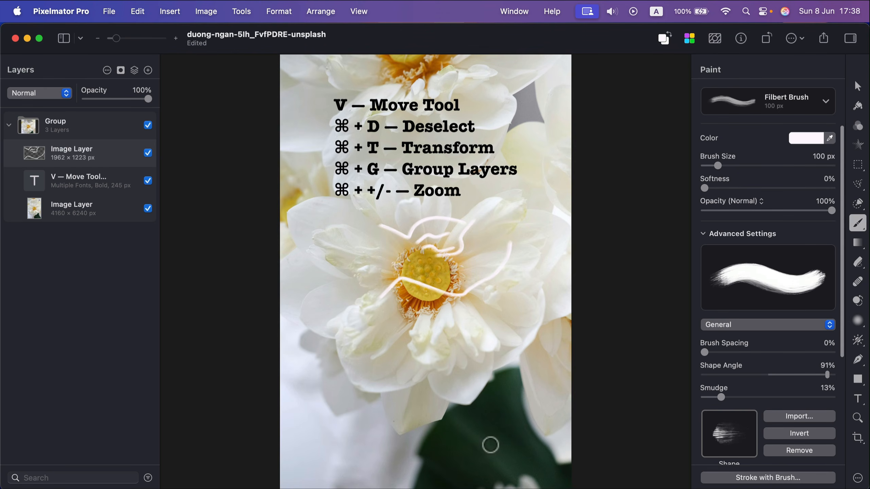
{"action": "key", "text": "super+equal"}
{"action": "key", "text": "super+equal"}
{"action": "key", "text": "super+equal"}
{"action": "key", "text": "super+equal"}
{"action": "key", "text": "super+equal"}
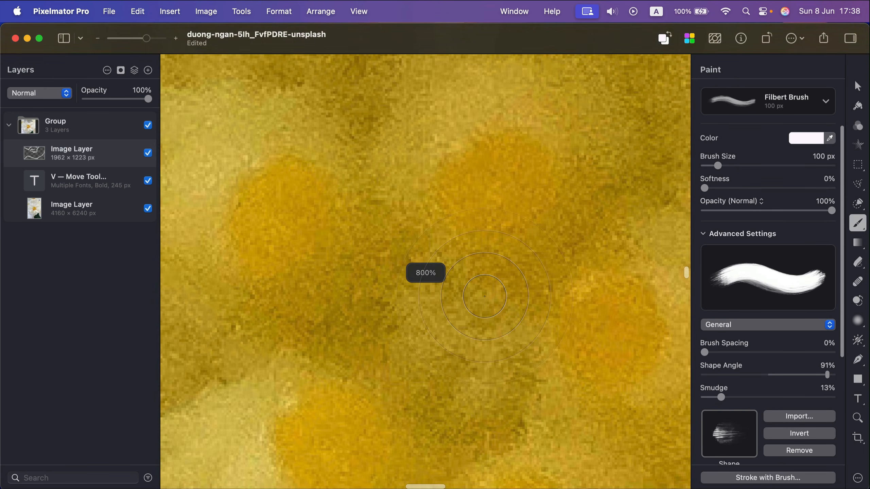
{"action": "key", "text": "super+0"}
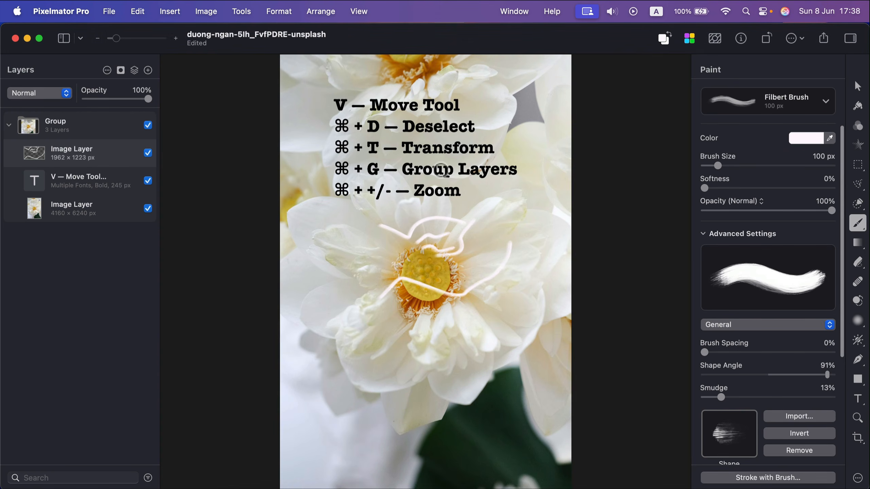
{"action": "key", "text": "super+minus"}
{"action": "key", "text": "super+minus"}
{"action": "key", "text": "super+minus"}
{"action": "key", "text": "super+minus"}
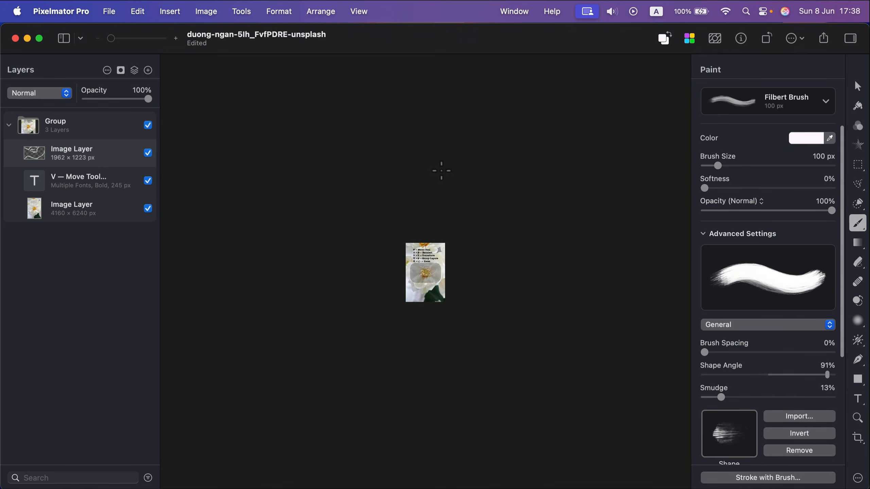
{"action": "key", "text": "super+0"}
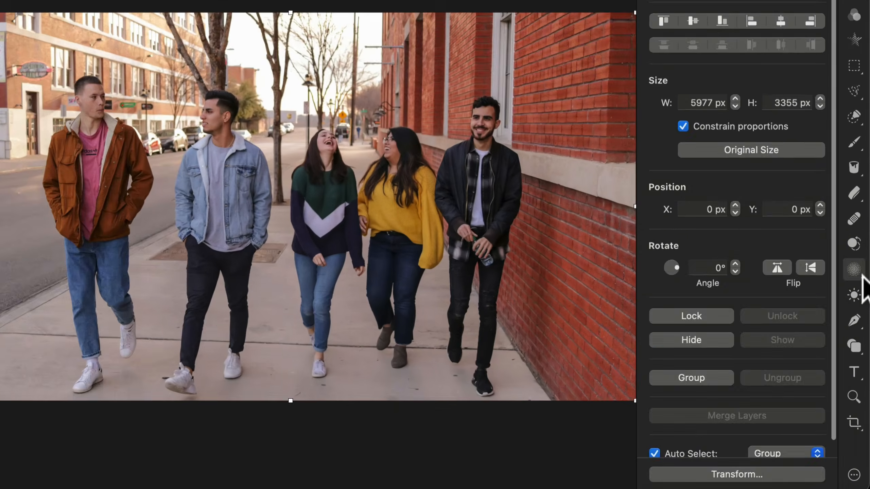
Set up the Soften tool with brush size 30%, softness 50% and strength 80%
{"action": "left_click", "coordinate": [863, 326]}
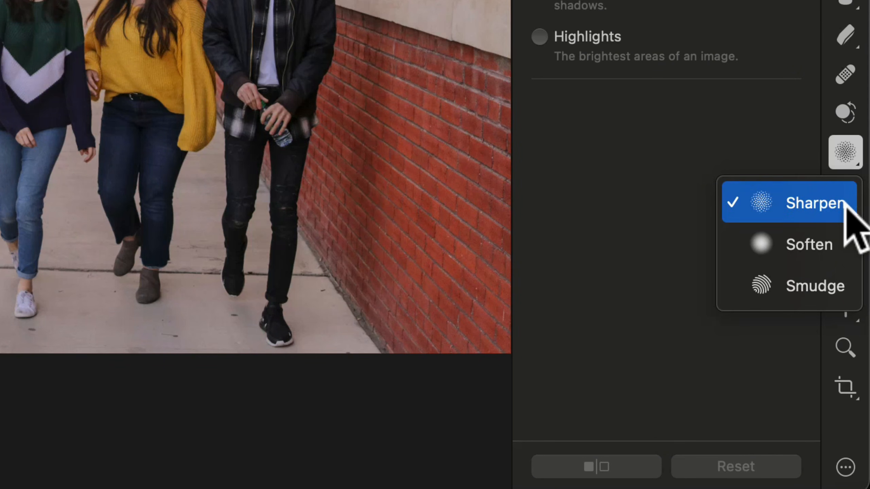
{"action": "left_click", "coordinate": [806, 245]}
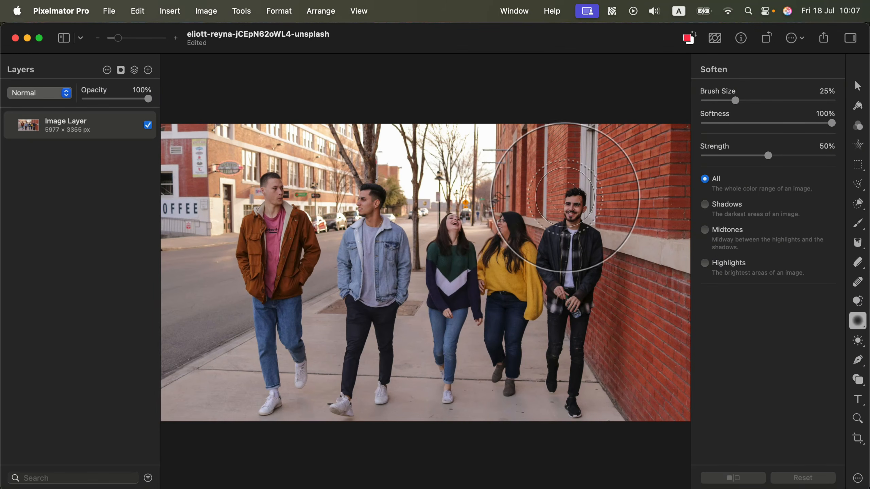
{"action": "mouse_move", "coordinate": [735, 100]}
{"action": "left_mouse_down"}
{"action": "mouse_move", "coordinate": [756, 101]}
{"action": "mouse_move", "coordinate": [730, 100]}
{"action": "mouse_move", "coordinate": [739, 101]}
{"action": "left_mouse_up"}
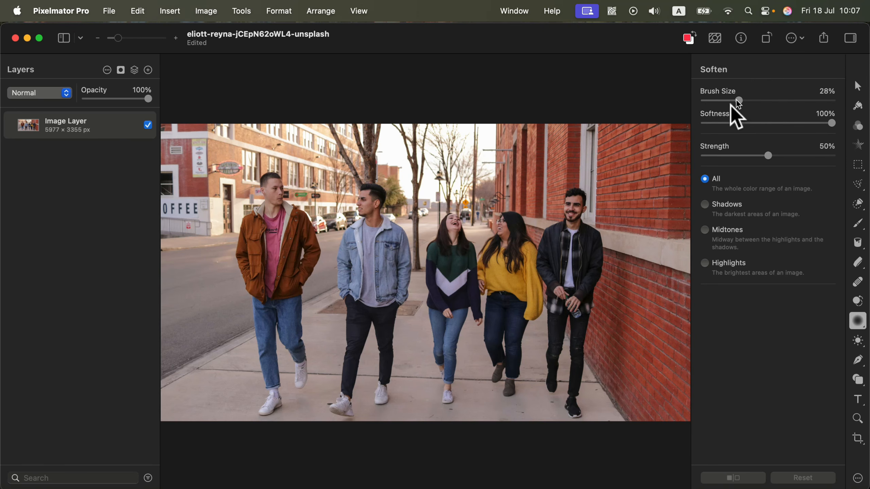
{"action": "left_click_drag", "start_coordinate": [810, 123], "coordinate": [768, 123]}
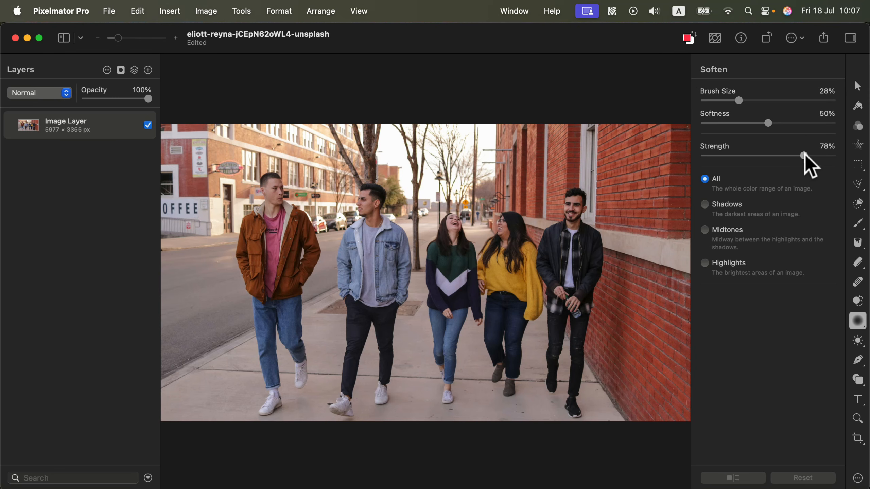
{"action": "left_click_drag", "start_coordinate": [805, 155], "coordinate": [806, 155]}
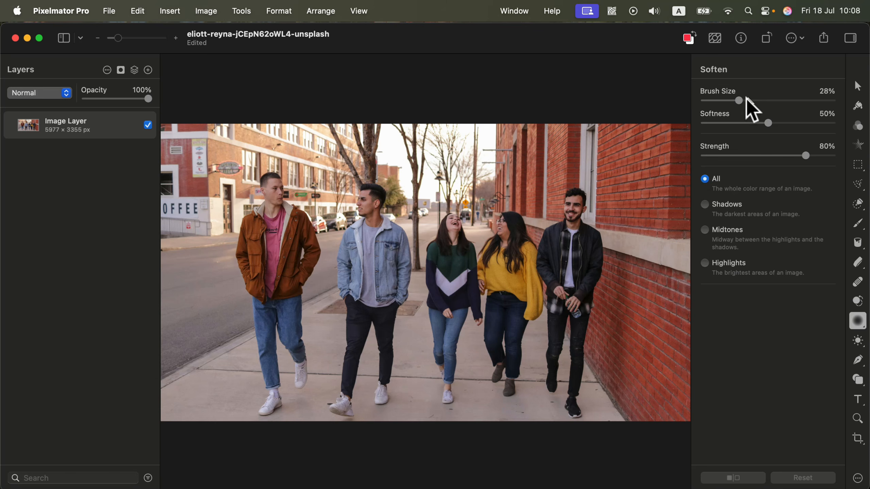
{"action": "left_click_drag", "start_coordinate": [739, 101], "coordinate": [741, 101]}
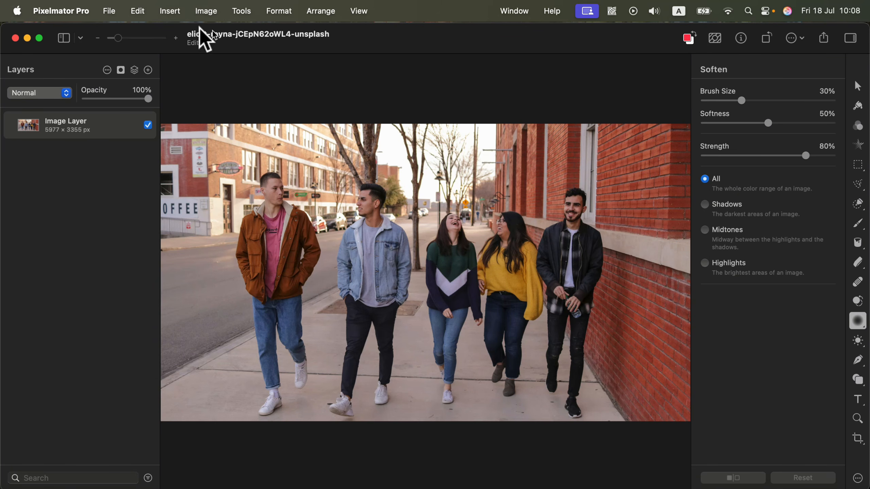
Blur the face of the man in the black jacket beside the brick wall with the Soften tool
{"action": "left_click_drag", "start_coordinate": [117, 38], "coordinate": [131, 38]}
{"action": "scroll", "coordinate": [496, 268], "scroll_direction": "up", "scroll_amount": 2}
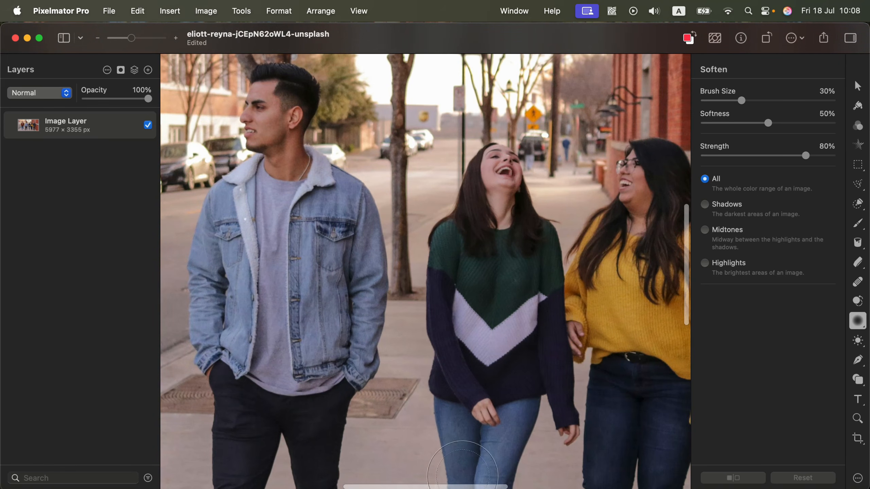
{"action": "left_click_drag", "start_coordinate": [464, 487], "coordinate": [537, 487]}
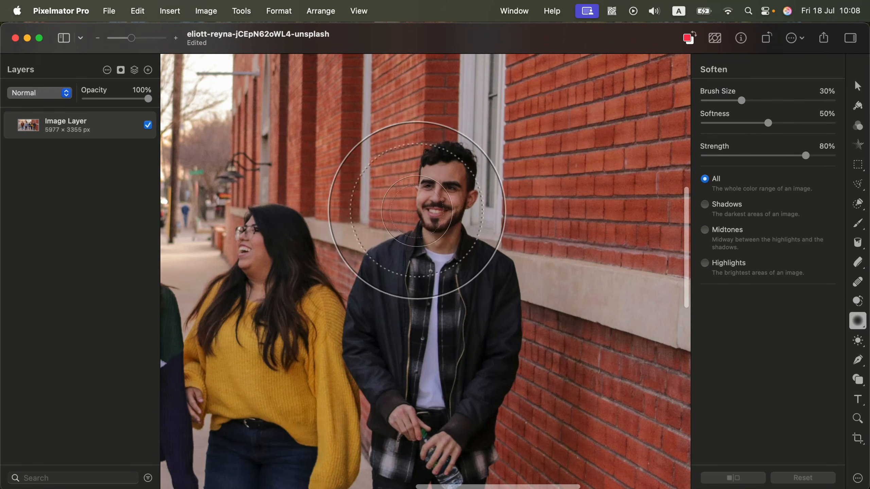
{"action": "left_click_drag", "start_coordinate": [437, 199], "coordinate": [442, 206]}
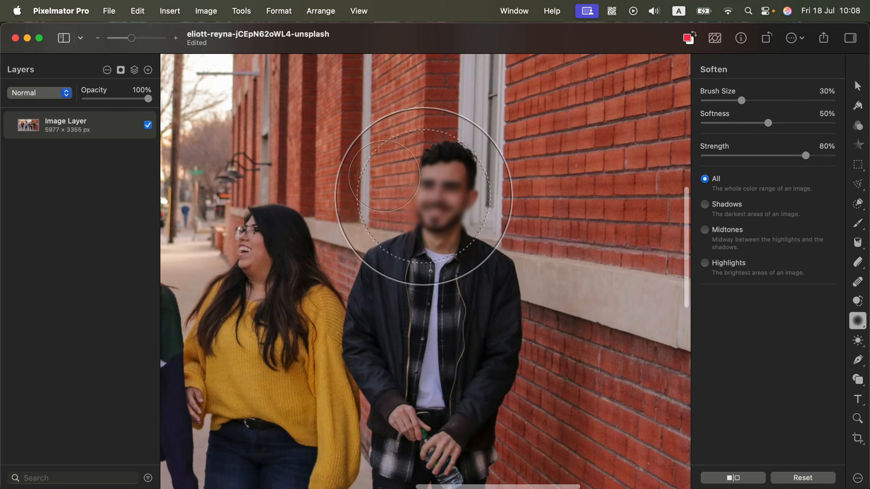
{"action": "left_click_drag", "start_coordinate": [131, 38], "coordinate": [120, 38]}
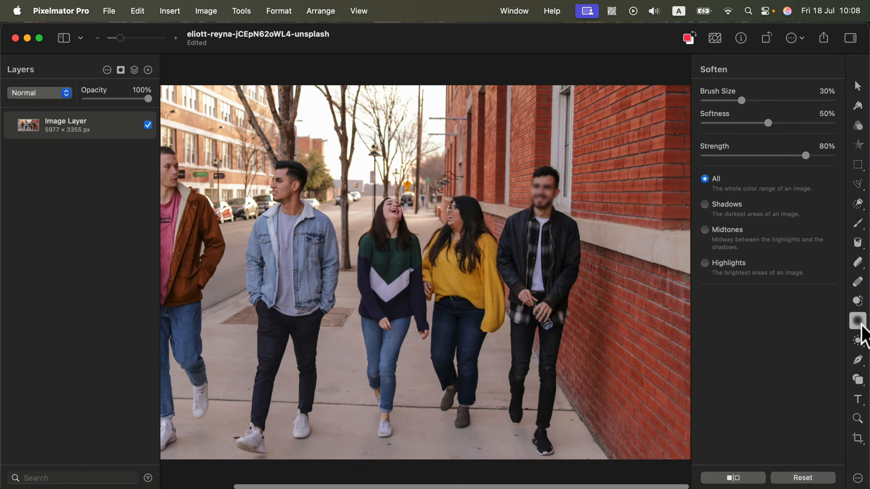
{"action": "left_click", "coordinate": [860, 333]}
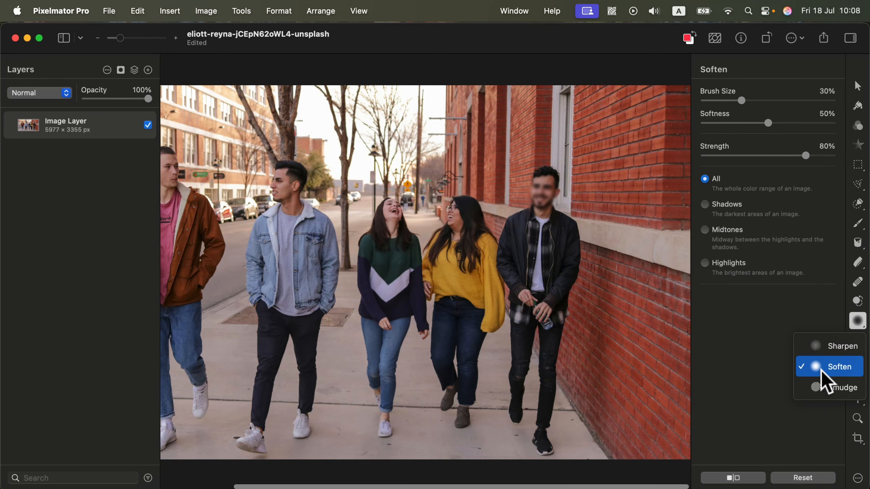
{"action": "left_click", "coordinate": [853, 375]}
{"action": "left_click", "coordinate": [552, 11]}
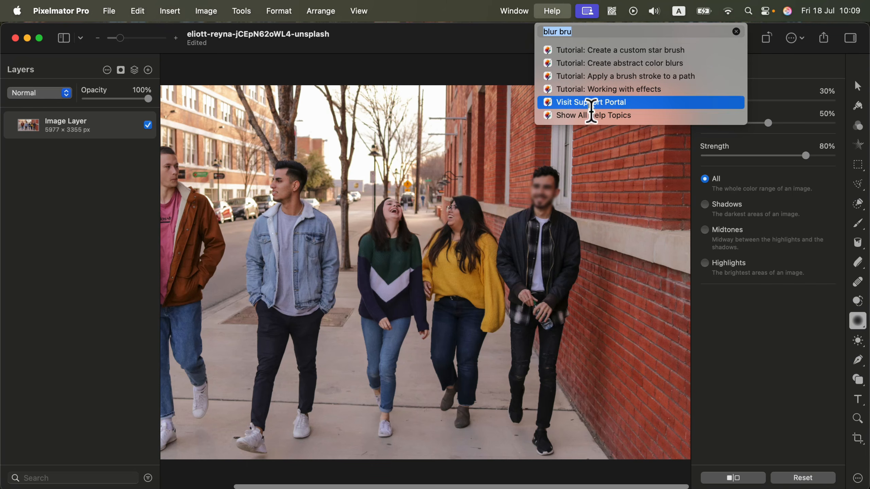
{"action": "left_click", "coordinate": [748, 31]}
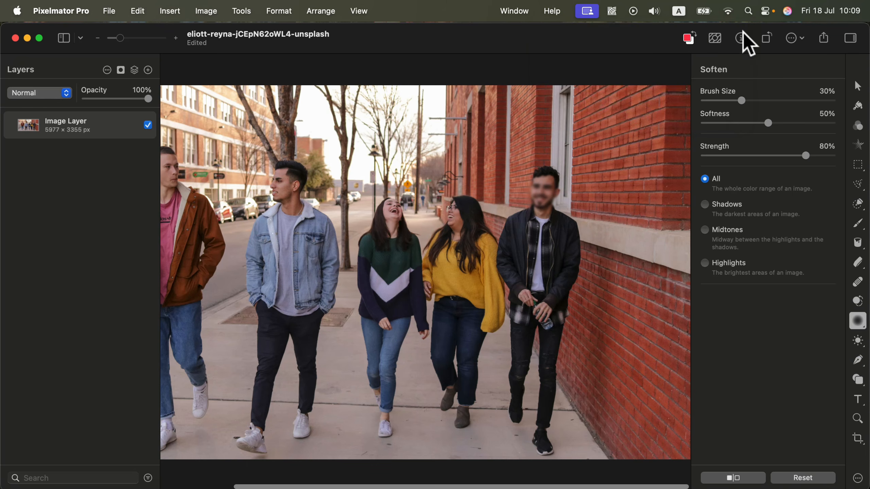
{"action": "left_click", "coordinate": [860, 324]}
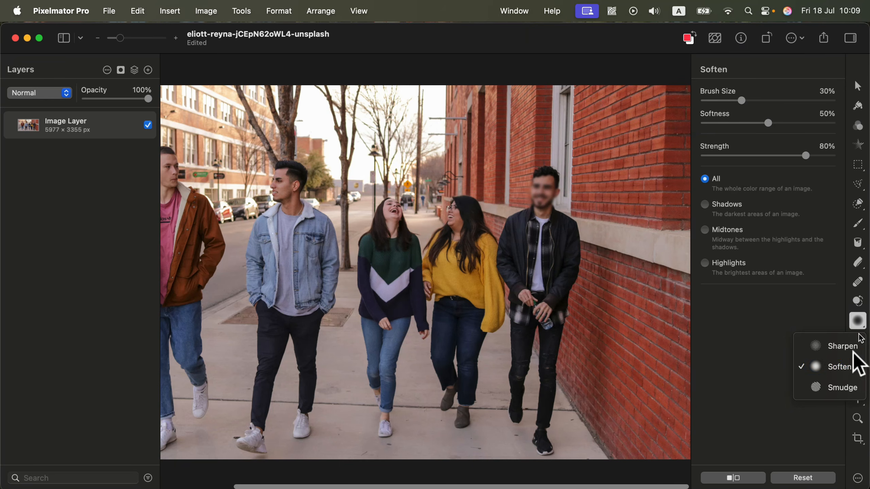
{"action": "left_click", "coordinate": [847, 370]}
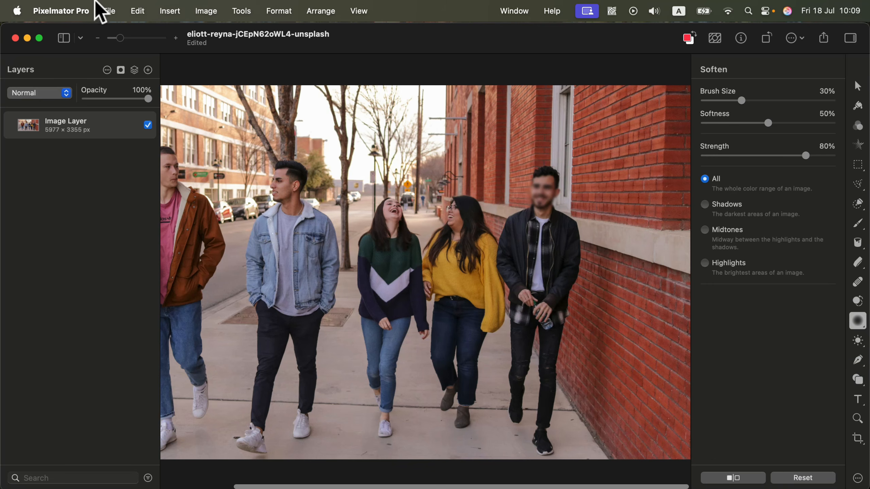
{"action": "left_click", "coordinate": [105, 12]}
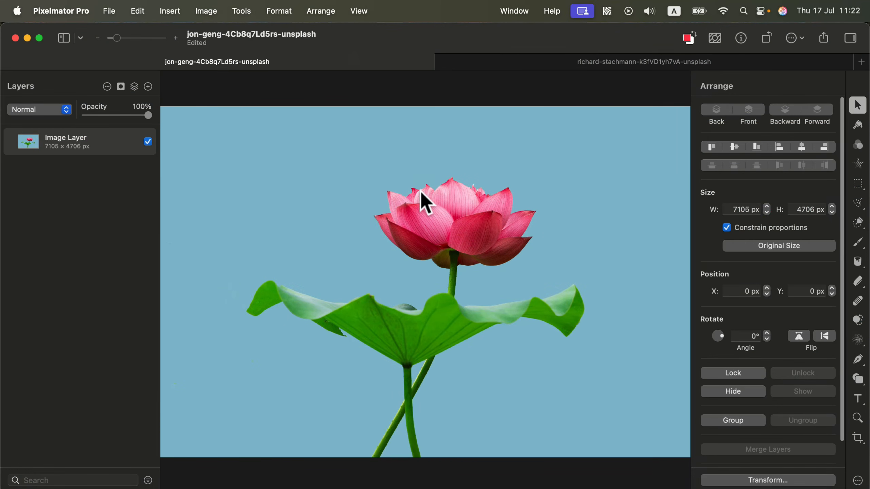
Duplicate the lotus photo's Image Layer and remove the background from the copy
{"action": "right_click", "coordinate": [102, 136]}
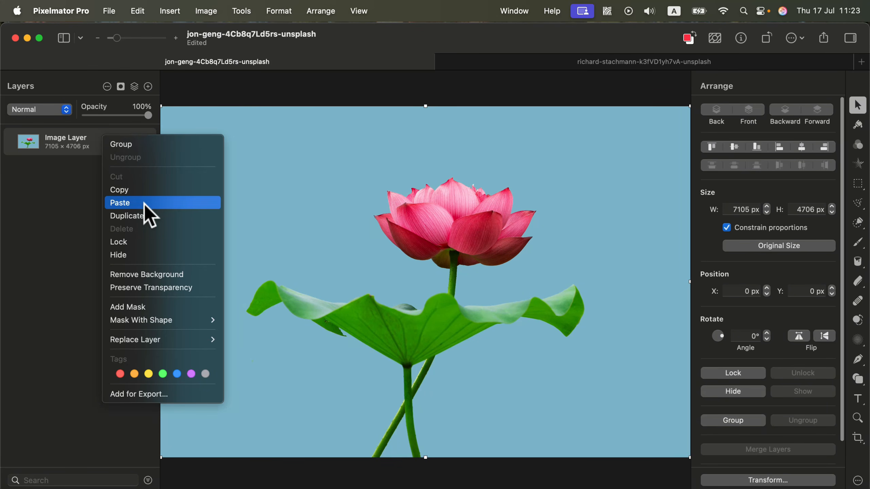
{"action": "left_click", "coordinate": [144, 215]}
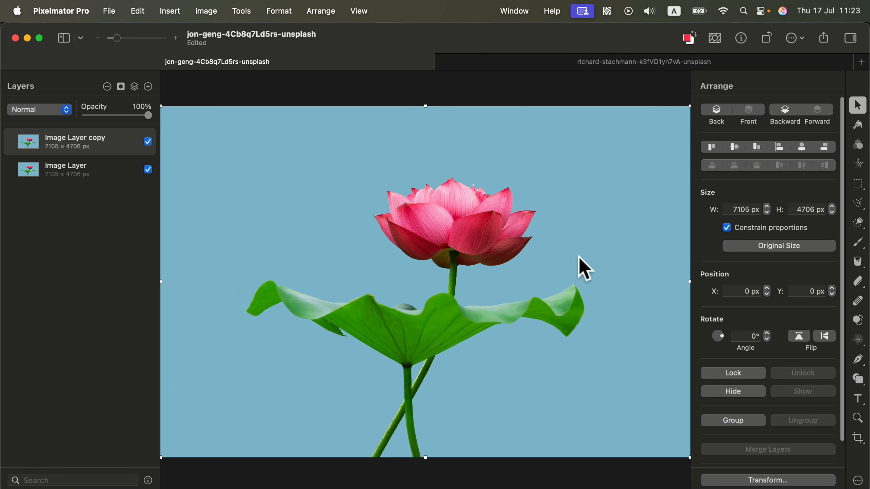
{"action": "left_click", "coordinate": [715, 38]}
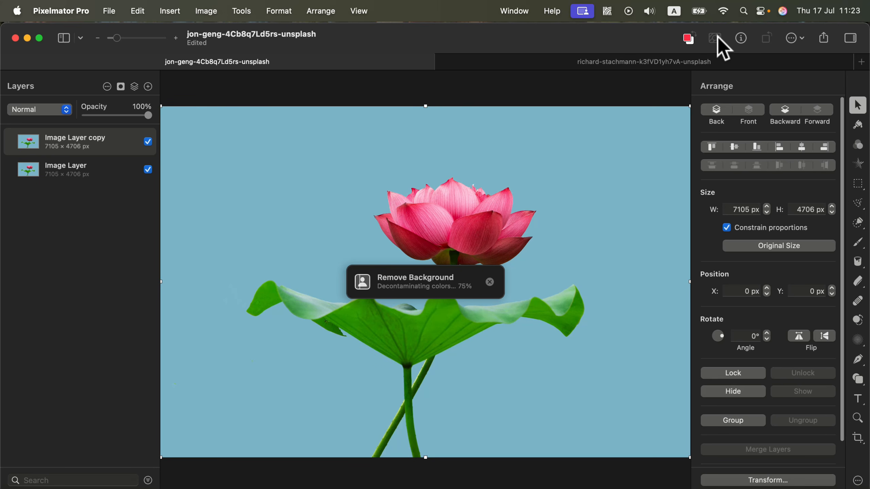
Toggle the original Image Layer's visibility to inspect the lotus cutout on its own
{"action": "left_click", "coordinate": [147, 169]}
{"action": "left_click", "coordinate": [148, 169]}
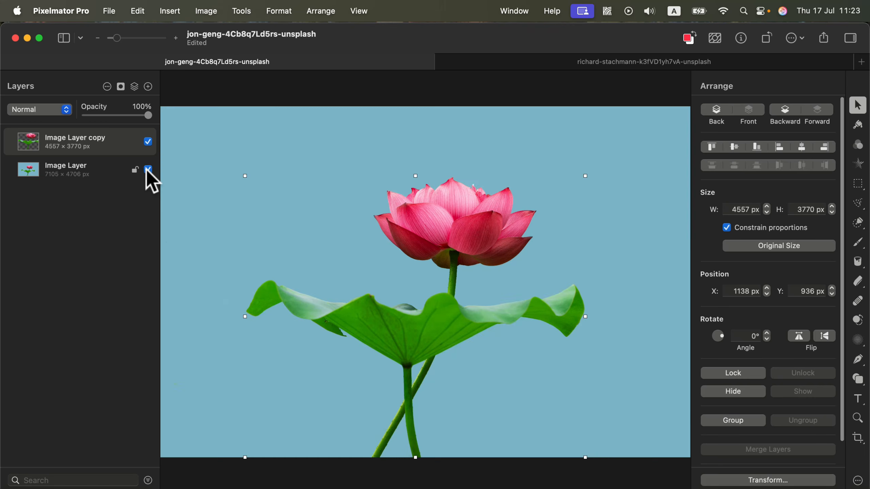
{"action": "left_click", "coordinate": [148, 169]}
{"action": "left_click", "coordinate": [147, 169]}
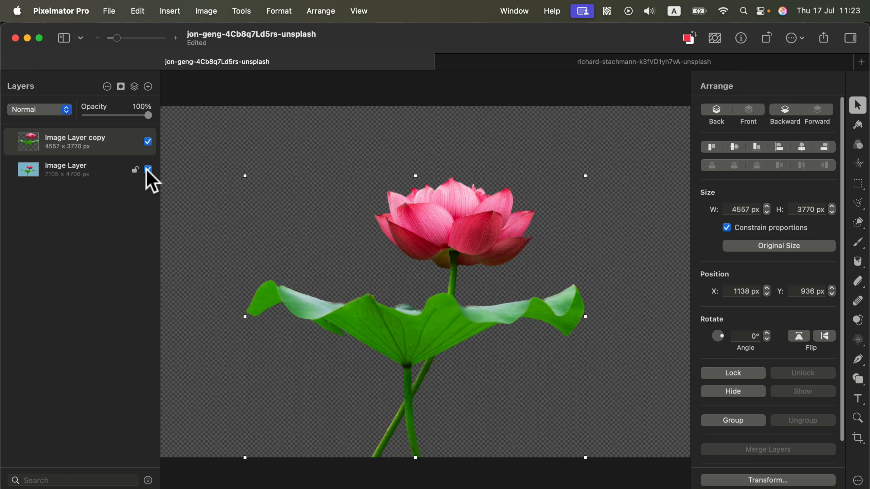
{"action": "left_click", "coordinate": [148, 169]}
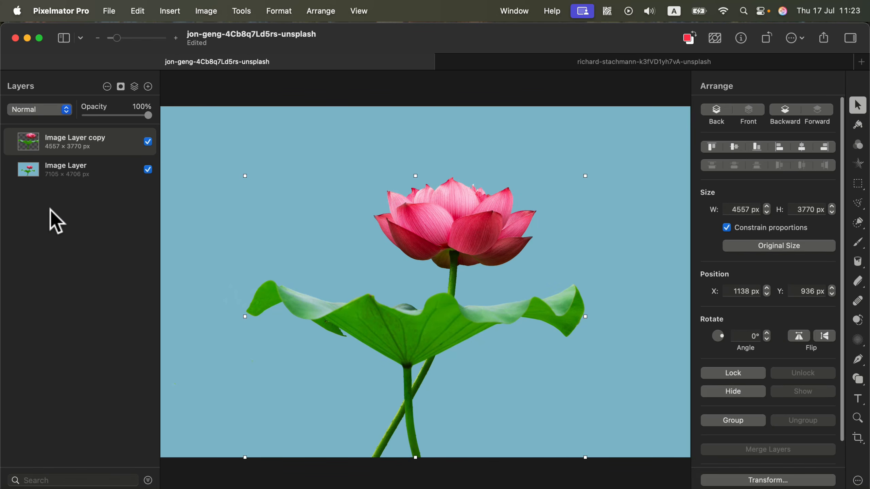
Recolor the original Image Layer behind the cutout with Hue & Saturation: Hue 55%, Saturation -7% and Vibrance 15%
{"action": "left_click", "coordinate": [104, 172]}
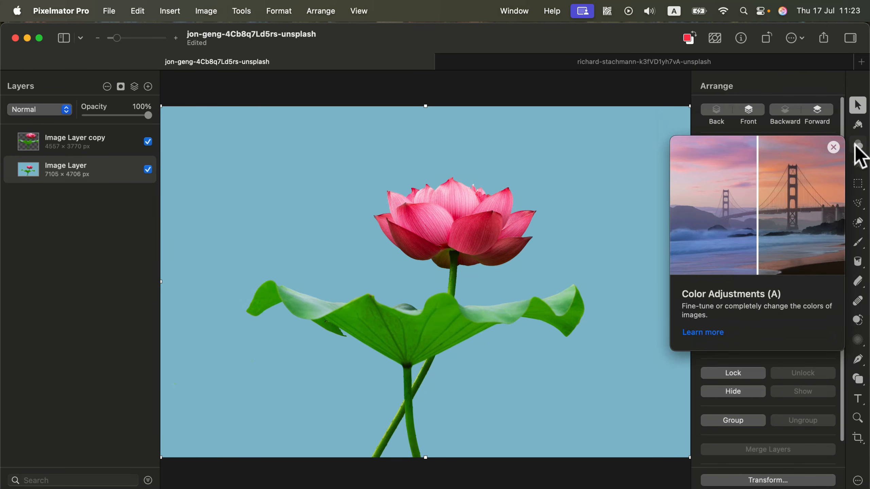
{"action": "left_click", "coordinate": [859, 146]}
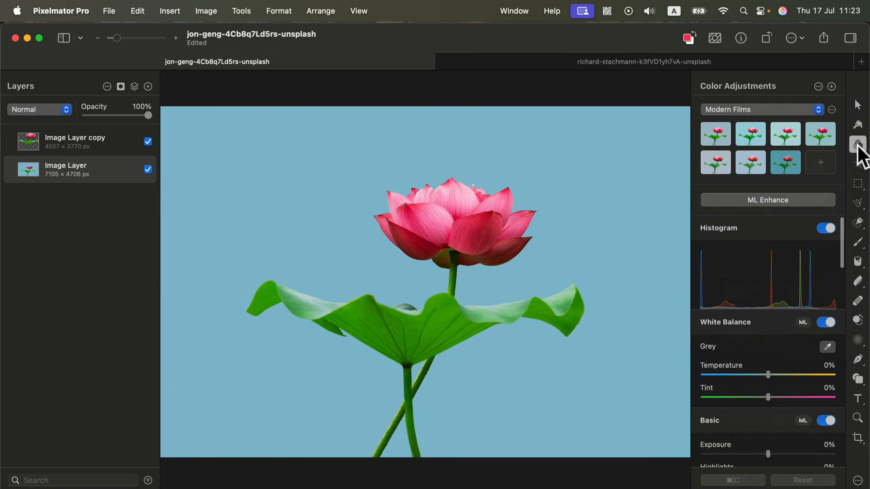
{"action": "scroll", "coordinate": [791, 262], "scroll_direction": "down", "scroll_amount": 5}
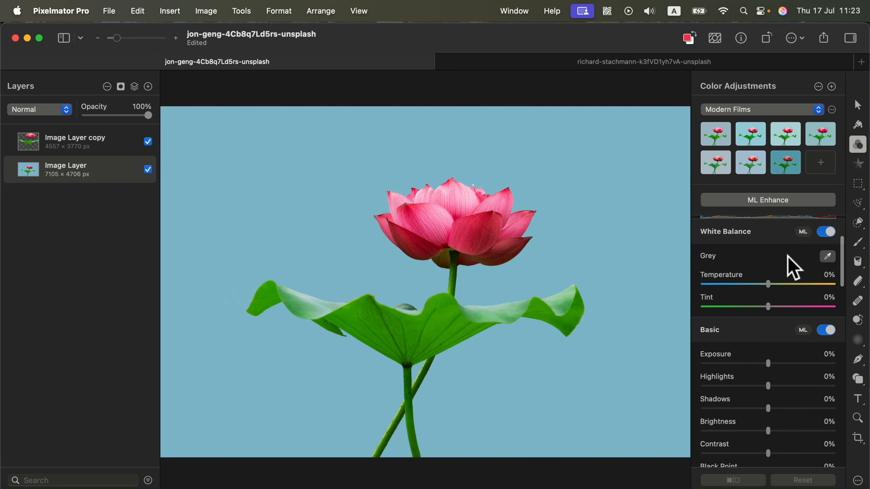
{"action": "scroll", "coordinate": [803, 283], "scroll_direction": "up", "scroll_amount": 4}
{"action": "scroll", "coordinate": [794, 352], "scroll_direction": "down", "scroll_amount": 10}
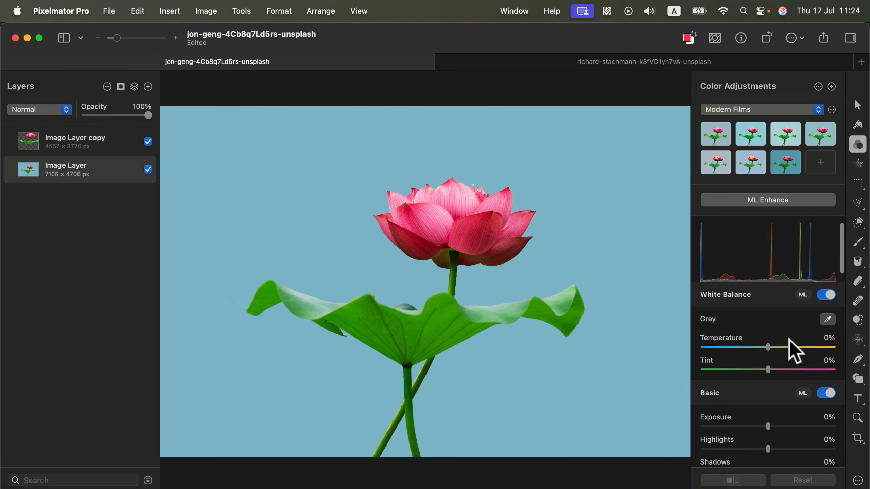
{"action": "scroll", "coordinate": [791, 350], "scroll_direction": "down", "scroll_amount": 4}
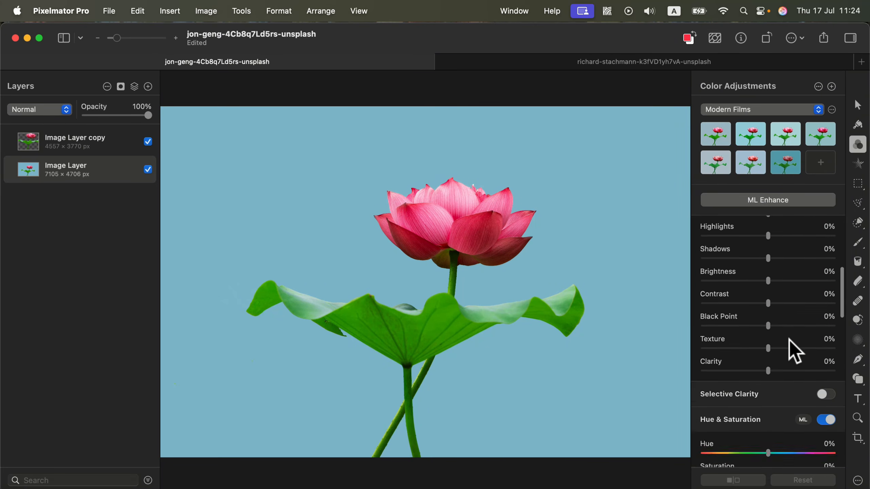
{"action": "left_click", "coordinate": [825, 366]}
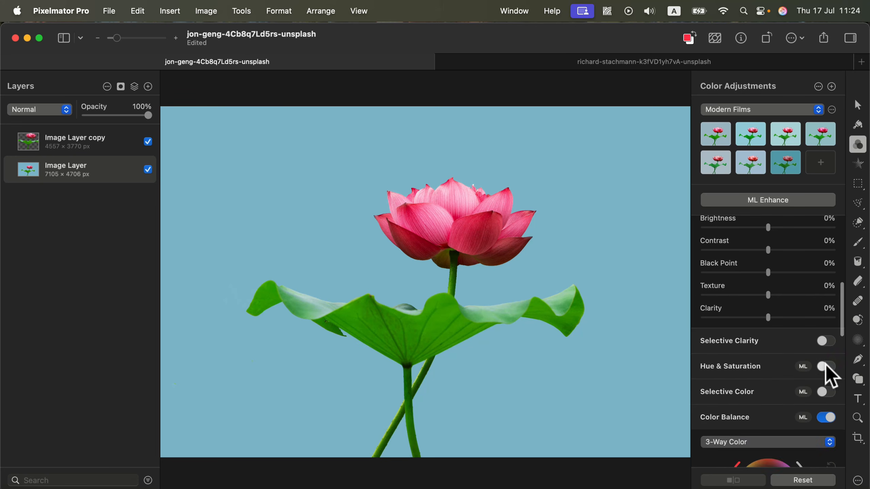
{"action": "left_click", "coordinate": [825, 365]}
{"action": "left_click", "coordinate": [825, 365]}
{"action": "left_click", "coordinate": [825, 365]}
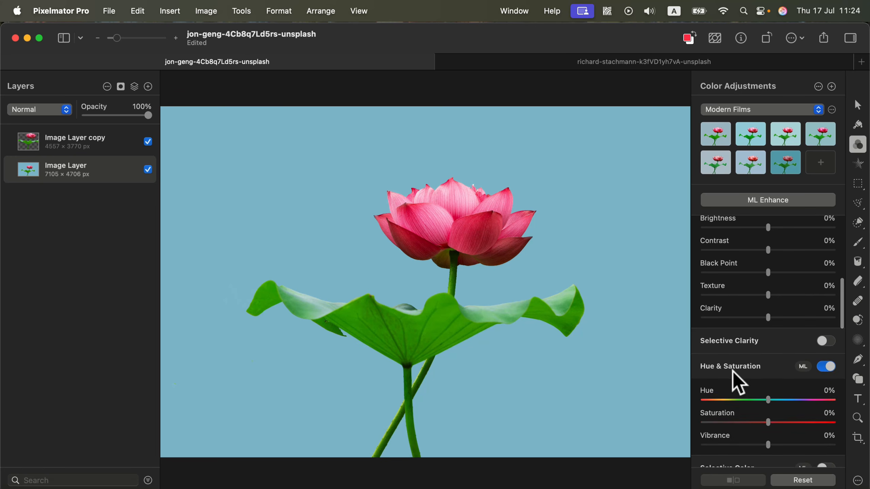
{"action": "scroll", "coordinate": [737, 377], "scroll_direction": "down", "scroll_amount": 3}
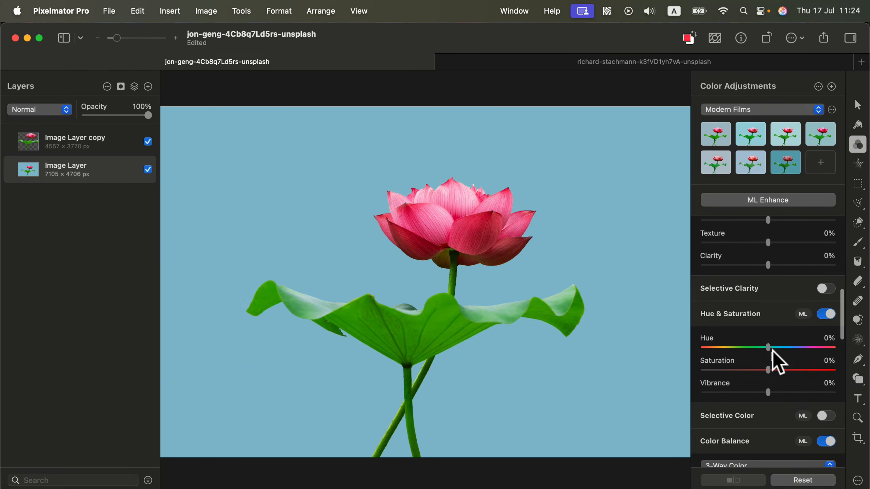
{"action": "left_click_drag", "start_coordinate": [769, 347], "coordinate": [802, 336]}
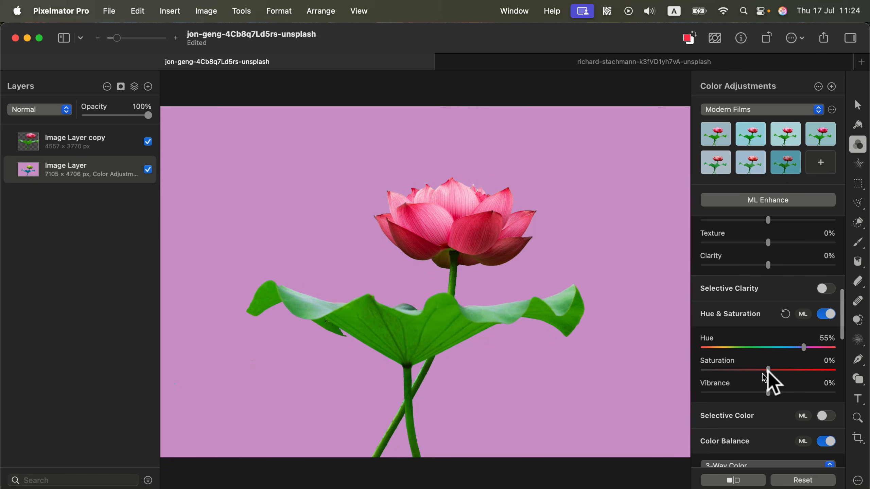
{"action": "left_click_drag", "start_coordinate": [769, 370], "coordinate": [779, 391]}
Review the export settings for the lotus image and close them without exporting
{"action": "left_click", "coordinate": [109, 11]}
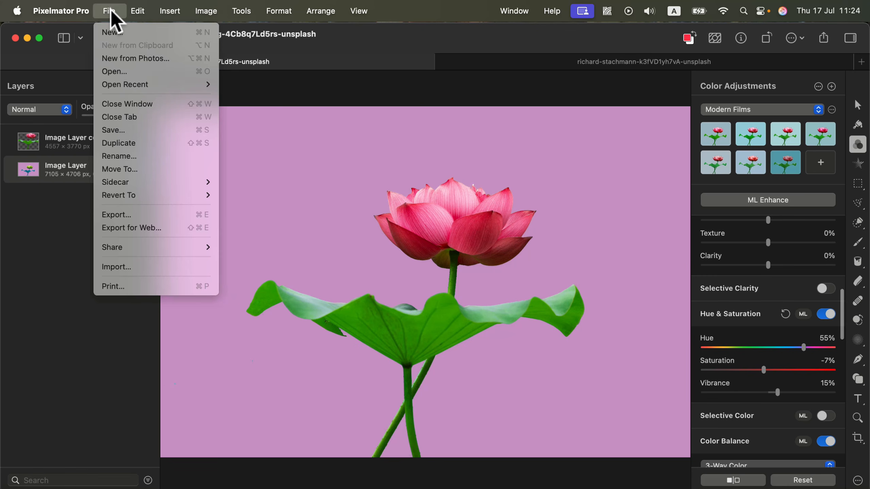
{"action": "left_click", "coordinate": [132, 215]}
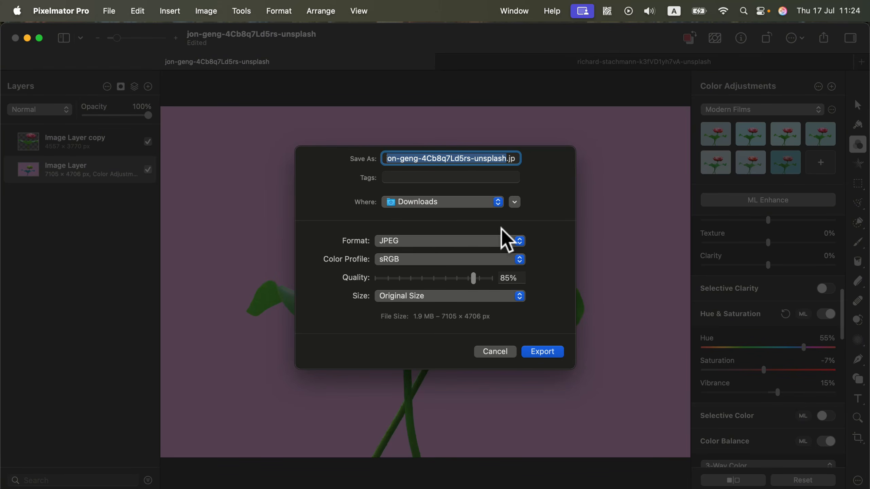
{"action": "left_click", "coordinate": [498, 352]}
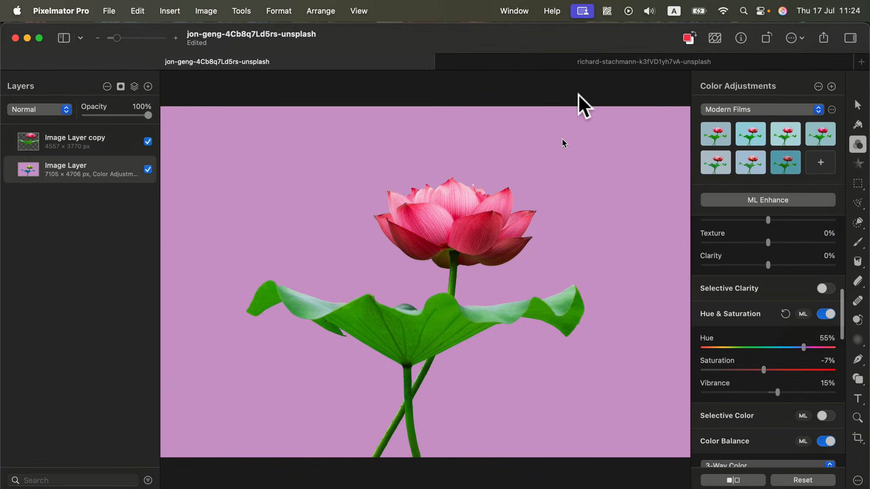
Switch to the portrait of the girl in sunglasses and duplicate its Image Layer
{"action": "left_click", "coordinate": [564, 62]}
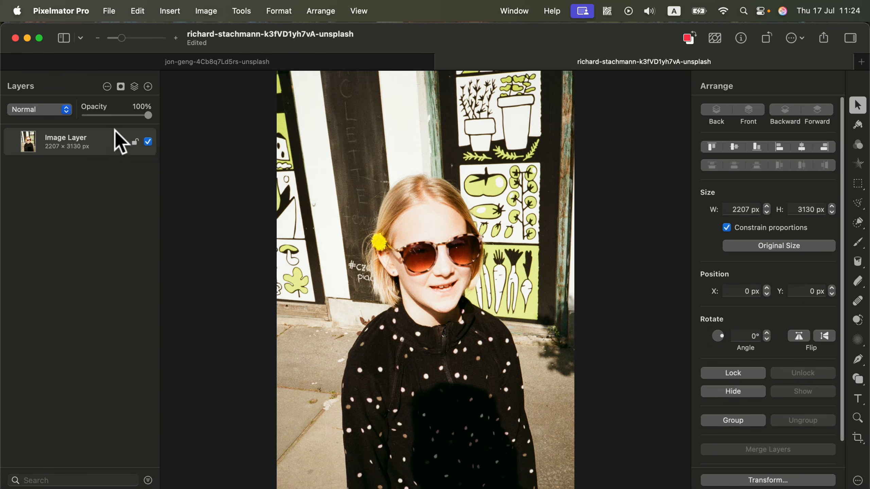
{"action": "right_click", "coordinate": [111, 142]}
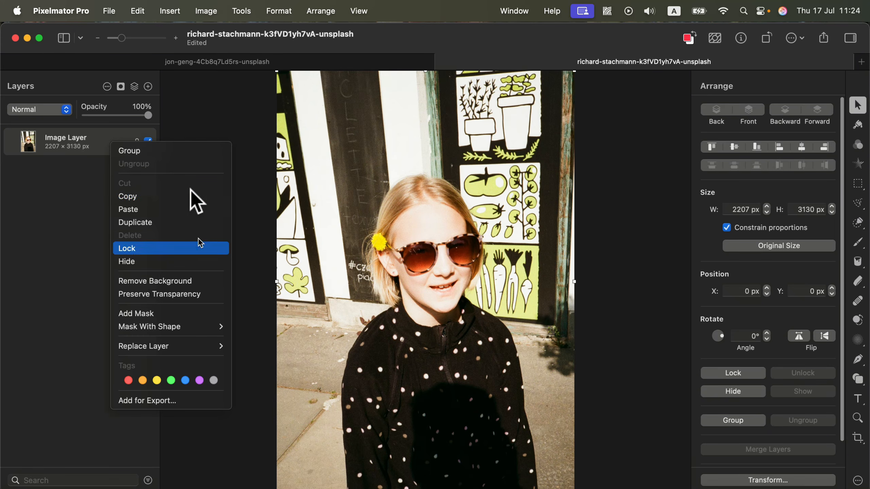
{"action": "left_click", "coordinate": [177, 223]}
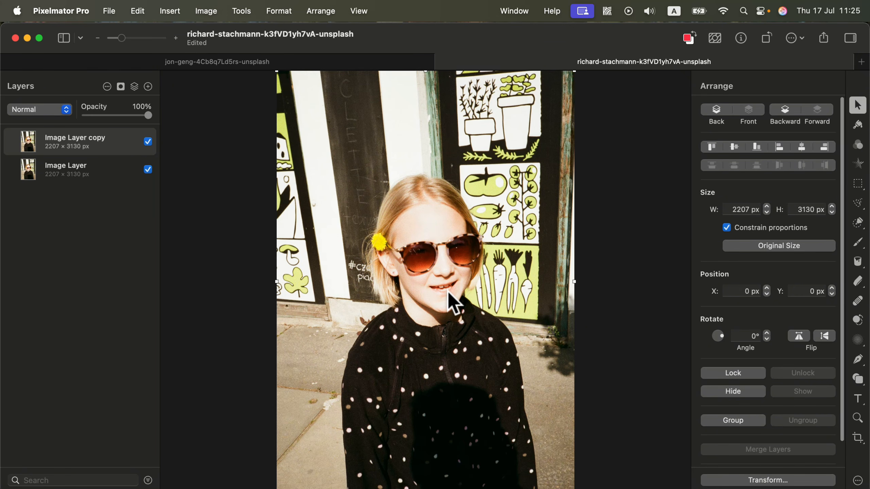
Select the girl automatically as the subject with Quick Selection and set Subtract mode for trimming the selection
{"action": "left_click", "coordinate": [858, 224]}
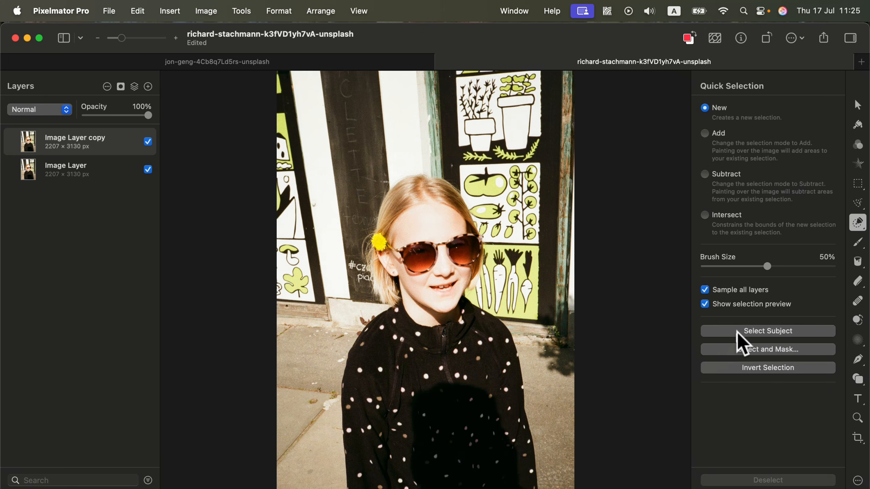
{"action": "left_click", "coordinate": [807, 341]}
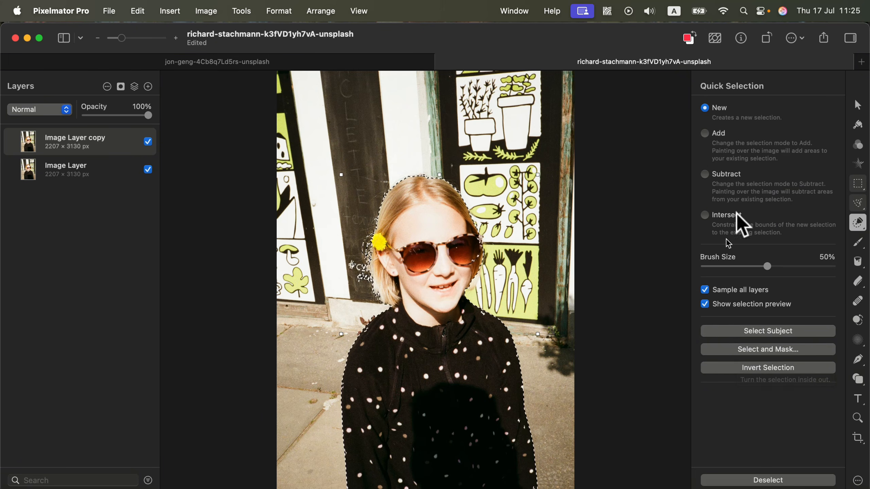
{"action": "left_click", "coordinate": [719, 145]}
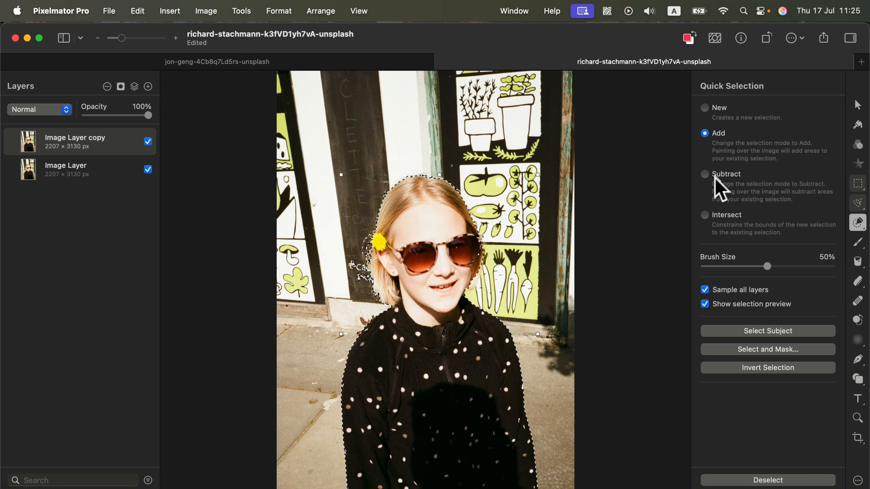
{"action": "left_click", "coordinate": [716, 176]}
{"action": "left_click_drag", "start_coordinate": [460, 230], "coordinate": [414, 185]}
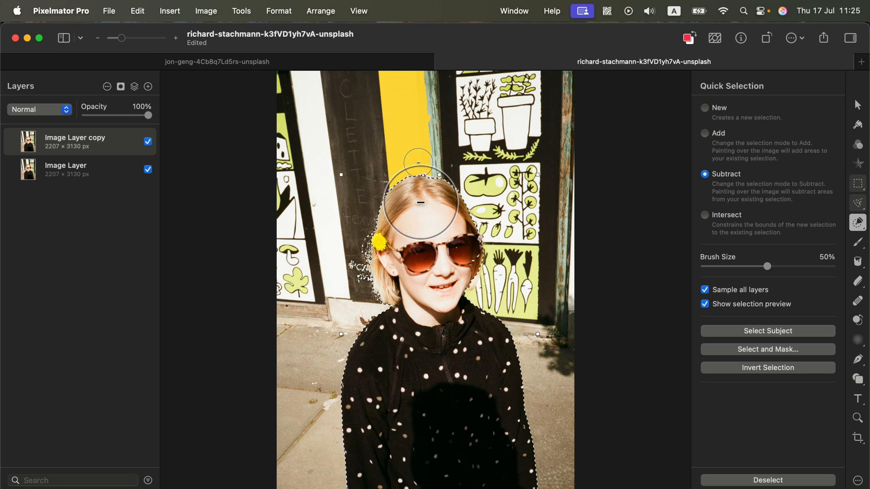
{"action": "mouse_move", "coordinate": [522, 428]}
{"action": "left_mouse_down"}
{"action": "mouse_move", "coordinate": [527, 452]}
{"action": "mouse_move", "coordinate": [379, 412]}
{"action": "mouse_move", "coordinate": [330, 330]}
{"action": "mouse_move", "coordinate": [322, 346]}
{"action": "left_mouse_up"}
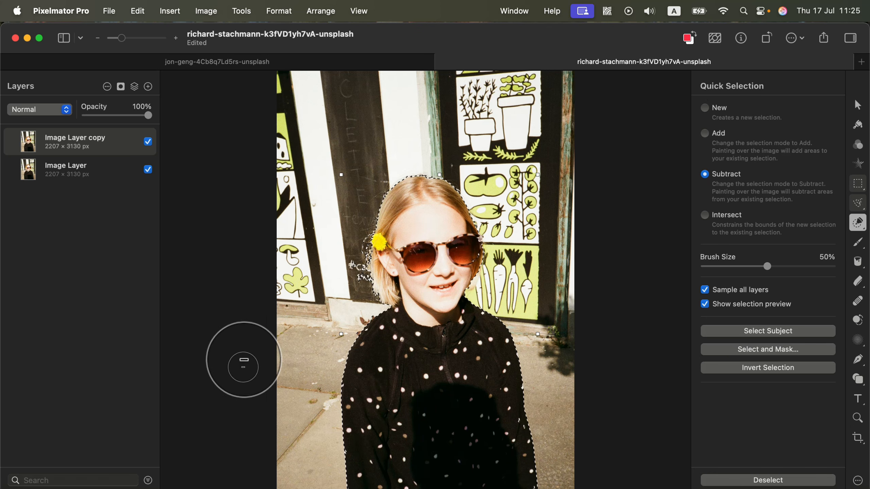
Subtract the chalk lettering on the dark board beside the girl's hair from the selection
{"action": "left_click_drag", "start_coordinate": [129, 40], "coordinate": [139, 42]}
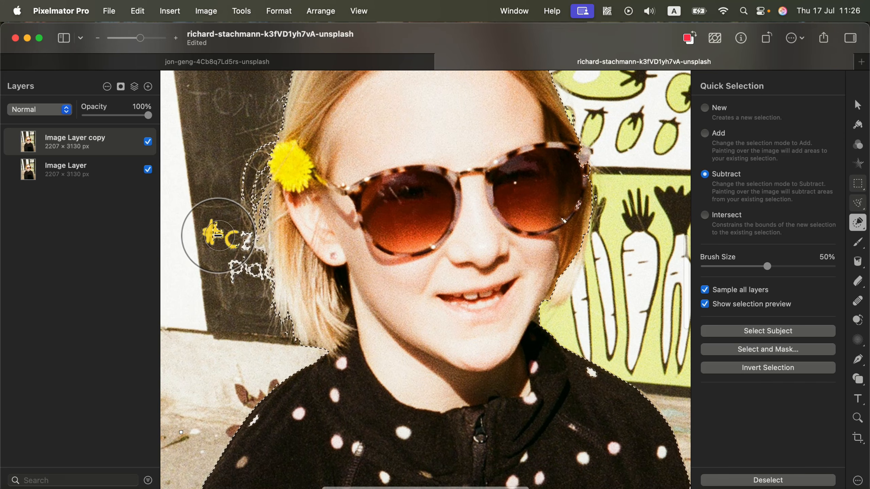
{"action": "left_click", "coordinate": [226, 257]}
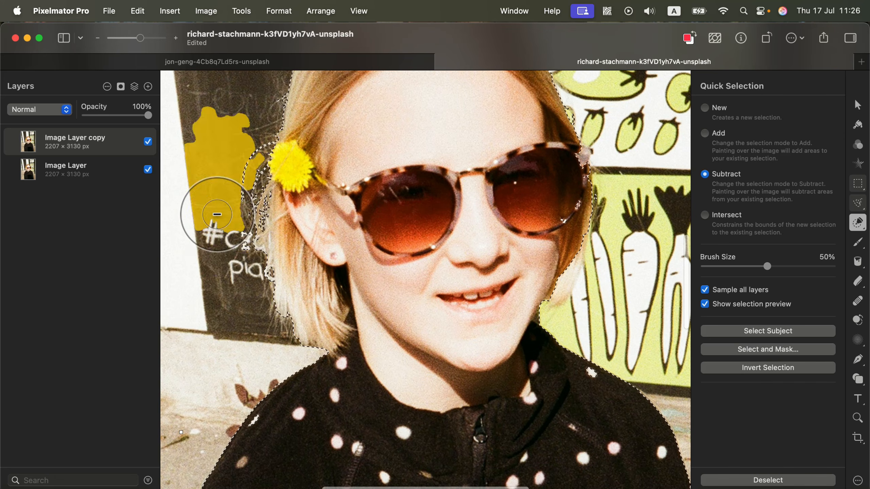
{"action": "left_click", "coordinate": [227, 240]}
{"action": "scroll", "coordinate": [431, 311], "scroll_direction": "up", "scroll_amount": 4}
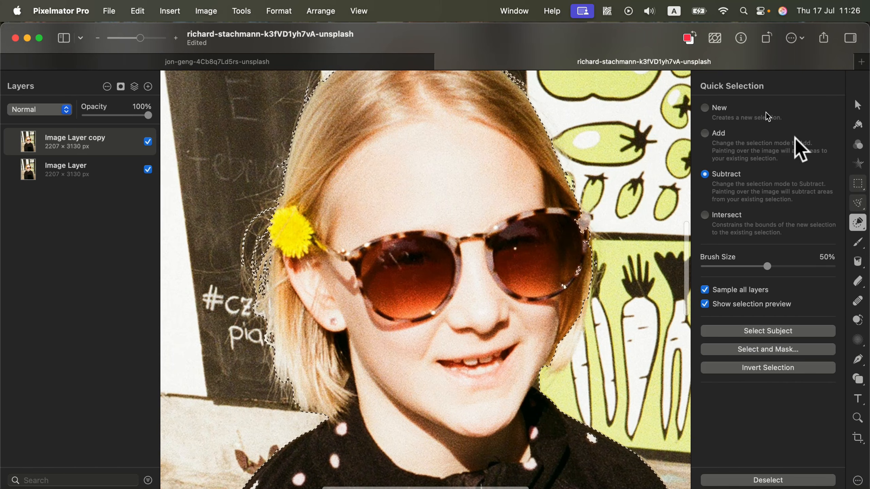
Subtract the small vegetable drawing beside the sunglasses from the selection
{"action": "left_click", "coordinate": [705, 133]}
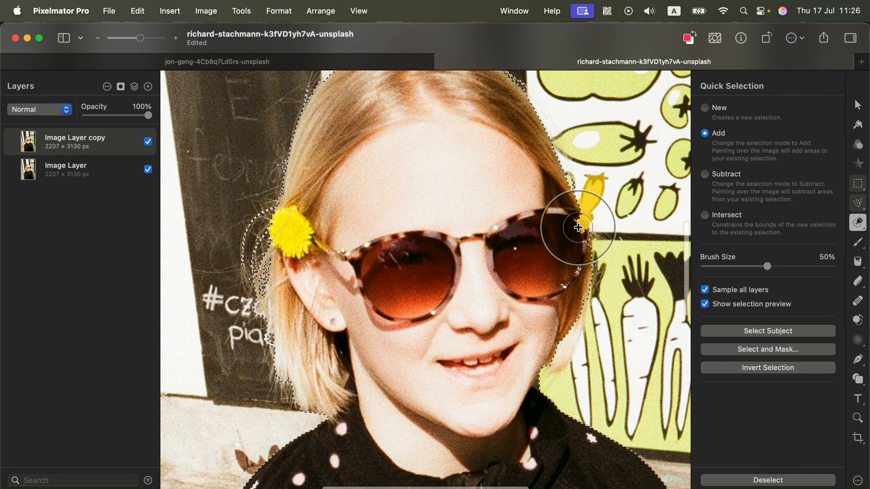
{"action": "left_click", "coordinate": [721, 174]}
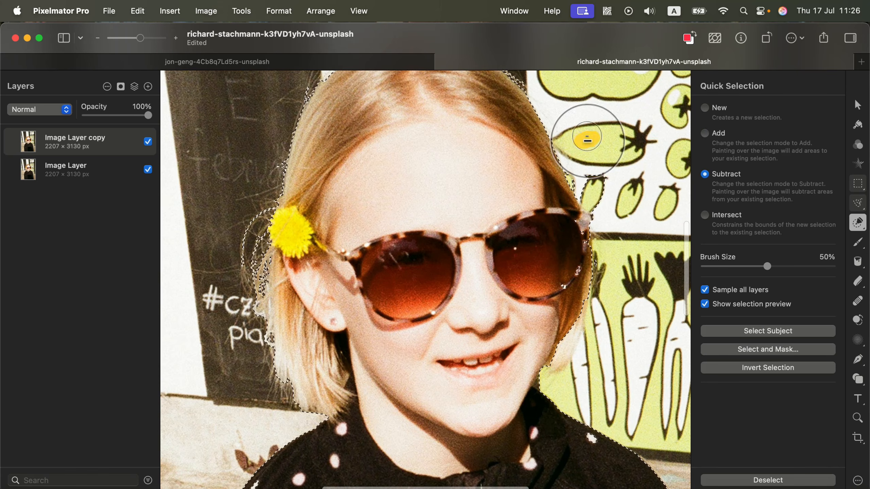
{"action": "left_click", "coordinate": [597, 184]}
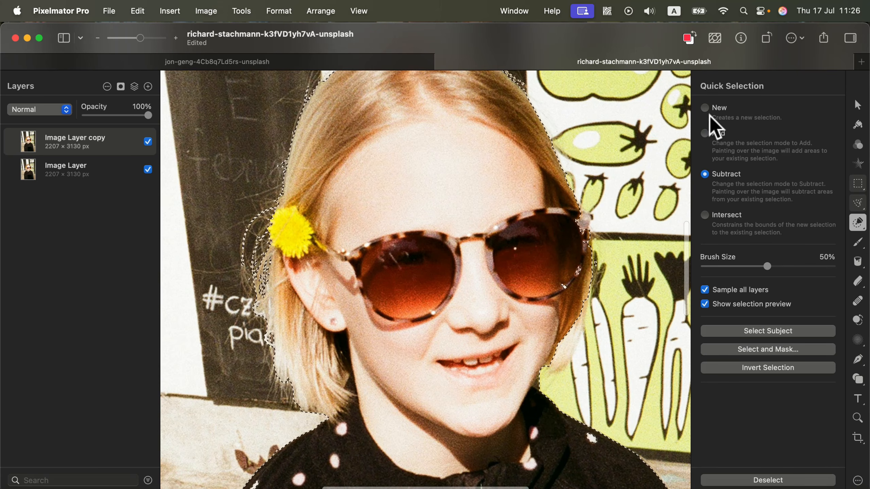
Inspect the selection edge around the hair and sunglasses up close with the Add and Subtract modes
{"action": "left_click", "coordinate": [706, 133]}
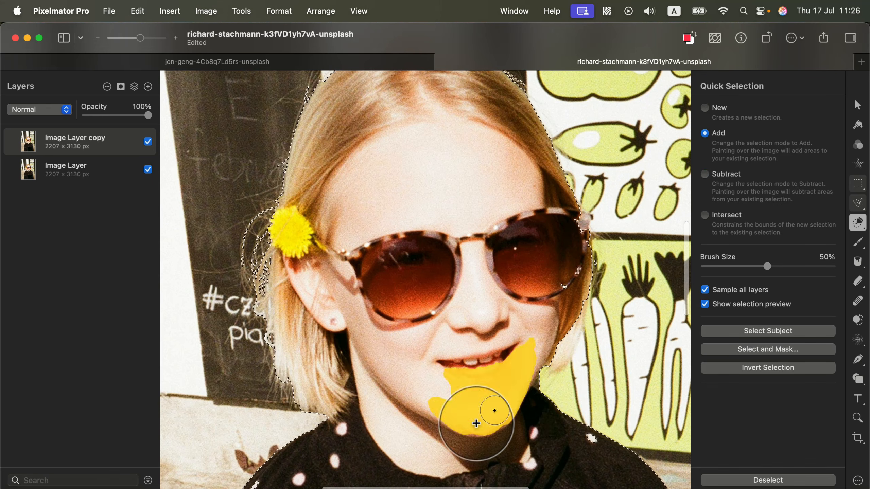
{"action": "scroll", "coordinate": [425, 318], "scroll_direction": "up", "scroll_amount": 5}
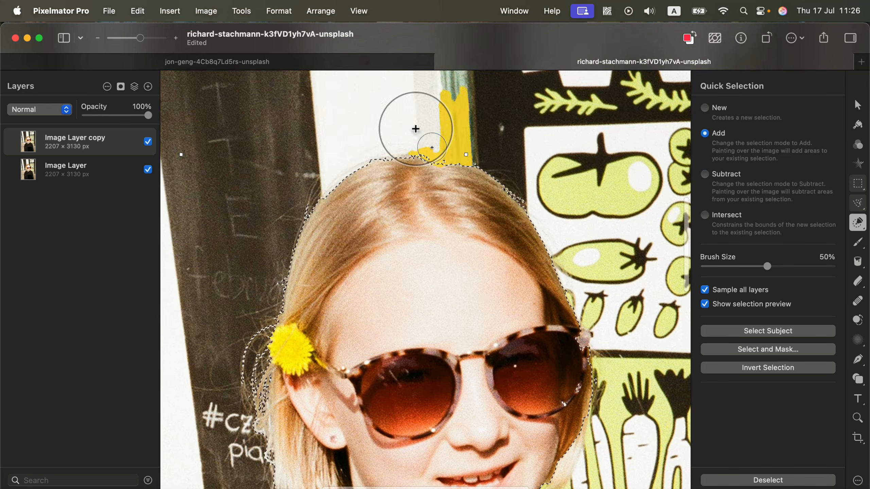
{"action": "scroll", "coordinate": [548, 291], "scroll_direction": "down", "scroll_amount": 3}
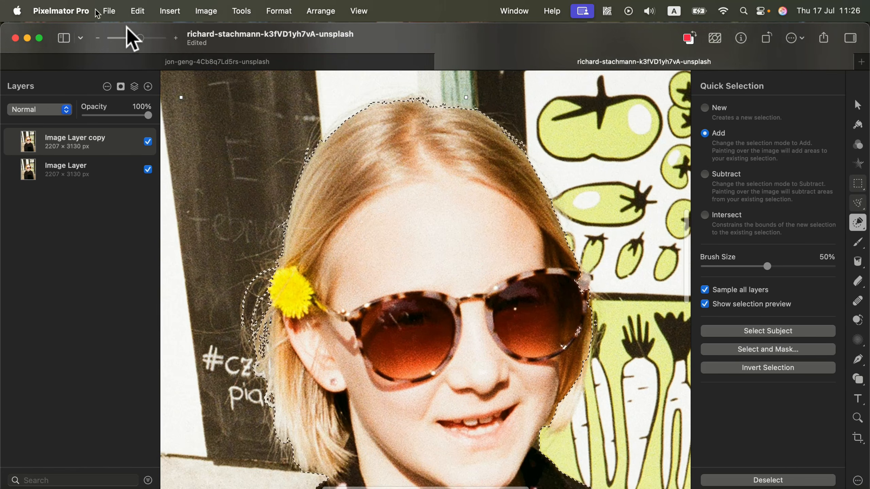
{"action": "mouse_move", "coordinate": [140, 38]}
{"action": "left_mouse_down"}
{"action": "mouse_move", "coordinate": [151, 38]}
{"action": "mouse_move", "coordinate": [142, 38]}
{"action": "left_mouse_up"}
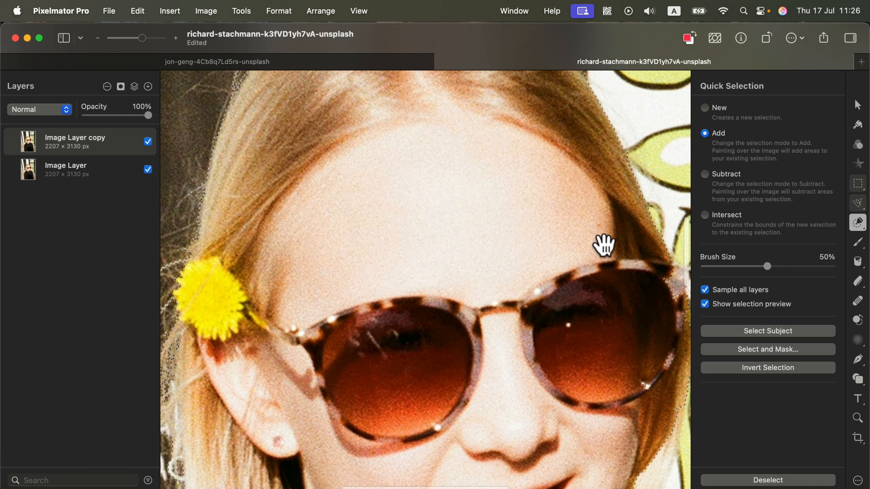
{"action": "left_click_drag", "start_coordinate": [603, 245], "coordinate": [433, 178]}
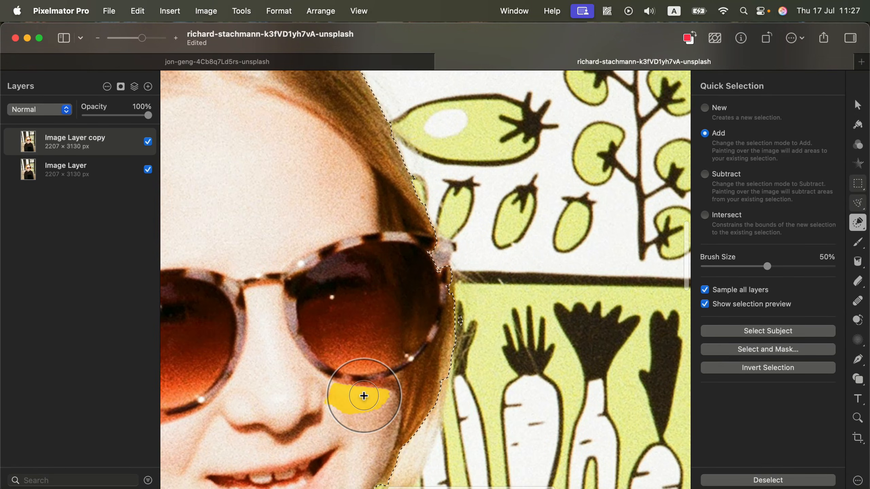
{"action": "left_click", "coordinate": [733, 174]}
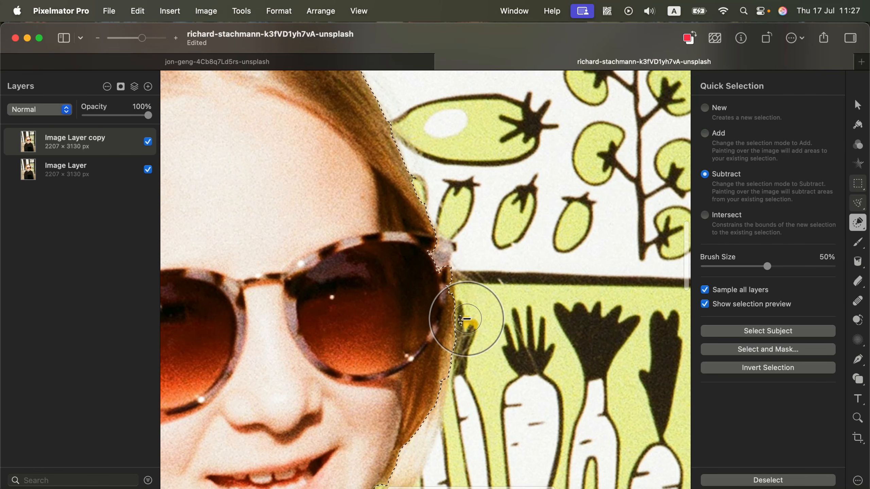
{"action": "scroll", "coordinate": [563, 359], "scroll_direction": "down", "scroll_amount": 5}
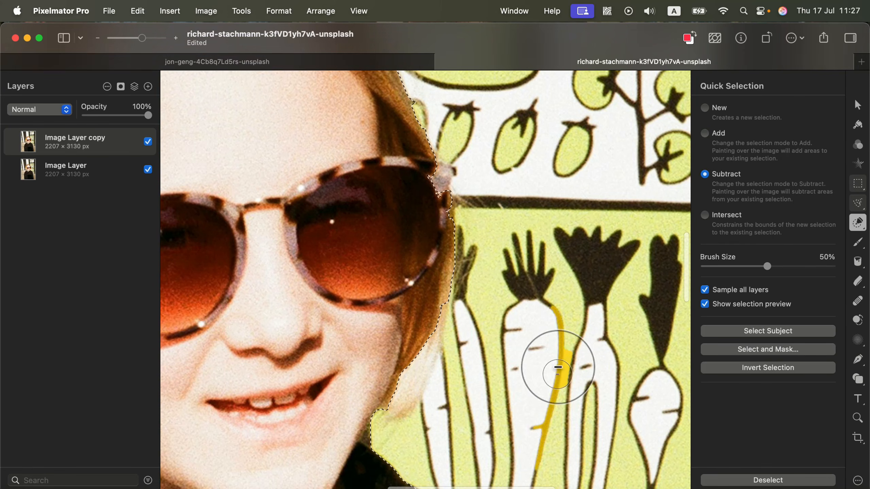
{"action": "left_click_drag", "start_coordinate": [141, 38], "coordinate": [124, 38]}
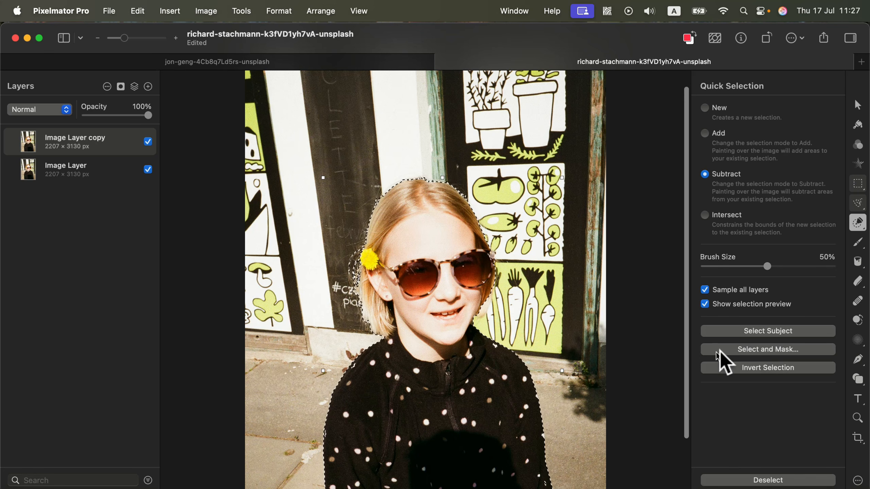
Output the selection as a mask on the Image Layer copy using Select and Mask
{"action": "left_click", "coordinate": [804, 349]}
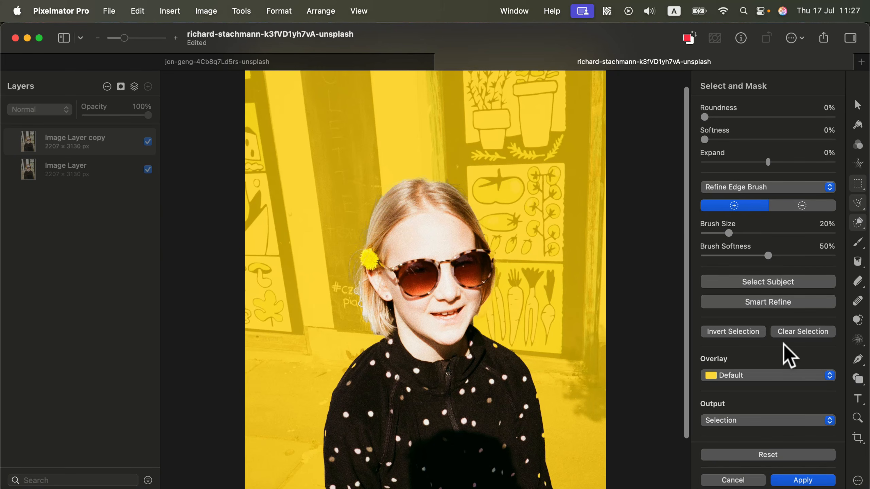
{"action": "left_click", "coordinate": [736, 421]}
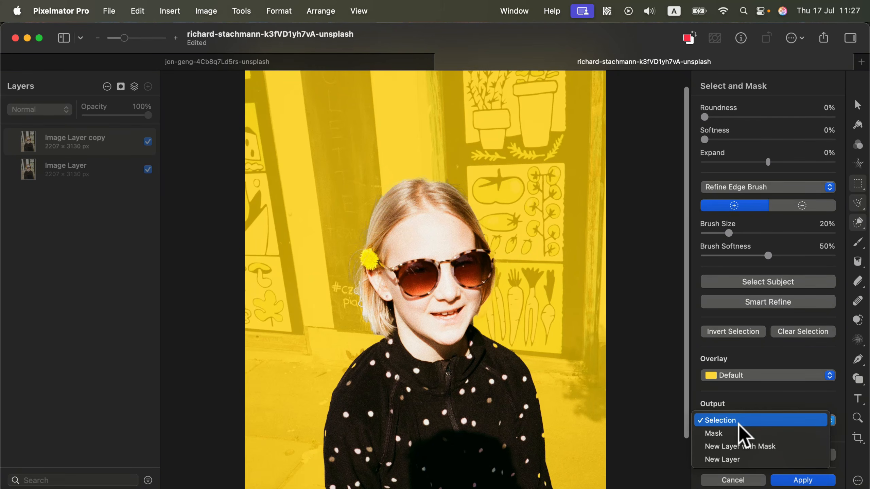
{"action": "left_click", "coordinate": [714, 433]}
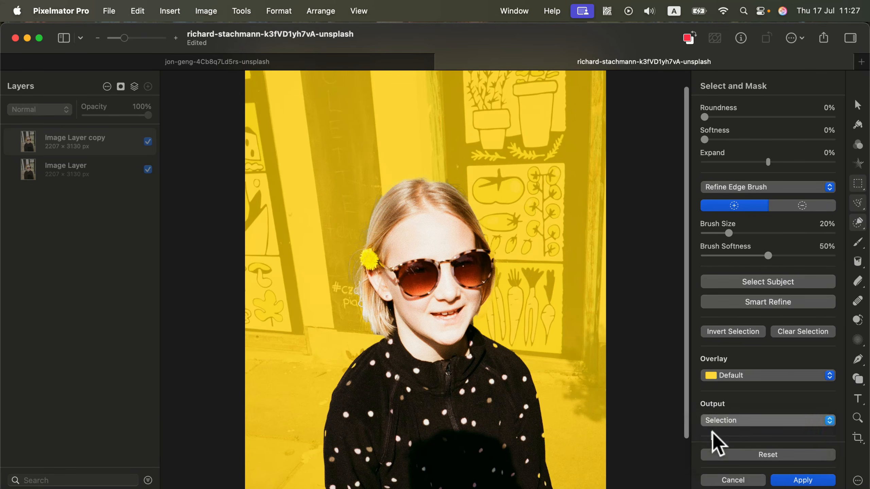
{"action": "left_click", "coordinate": [809, 480]}
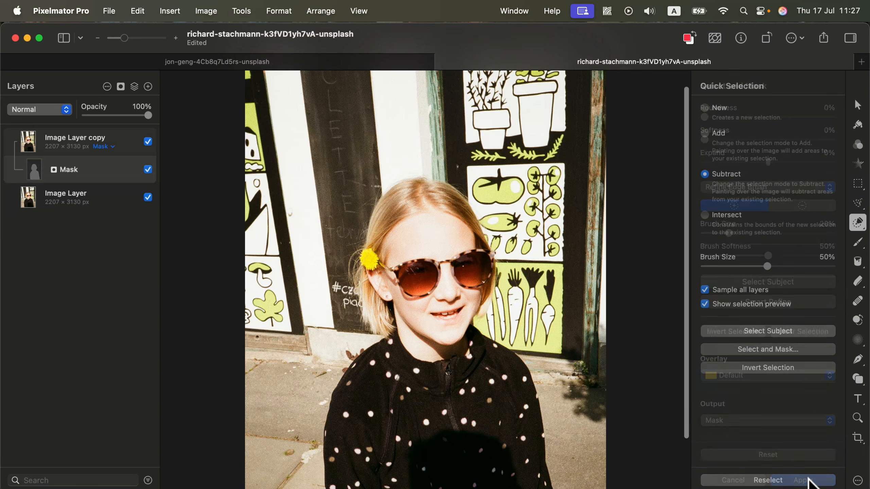
Toggle the original Image Layer's visibility to inspect the masked cutout of the girl, leaving the layer shown
{"action": "left_click", "coordinate": [147, 197]}
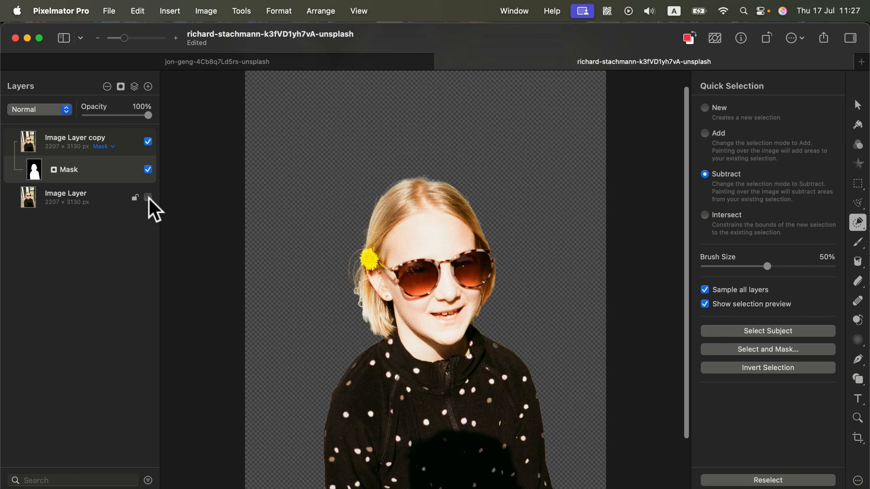
{"action": "left_click", "coordinate": [148, 198]}
{"action": "left_click", "coordinate": [148, 197]}
{"action": "left_click", "coordinate": [148, 197]}
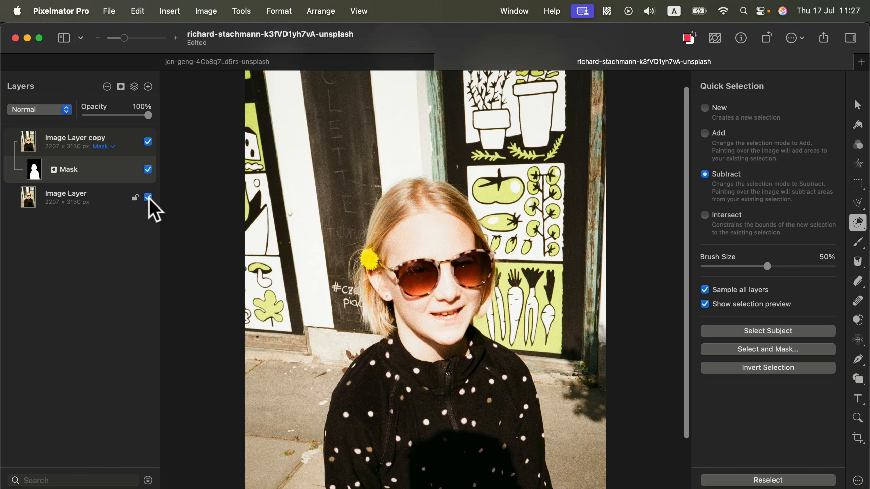
{"action": "left_click", "coordinate": [148, 198]}
{"action": "left_click", "coordinate": [148, 198]}
Experiment with Hue and Saturation in the original Image Layer's color adjustments, returning Hue to about its neutral position
{"action": "left_click", "coordinate": [95, 194]}
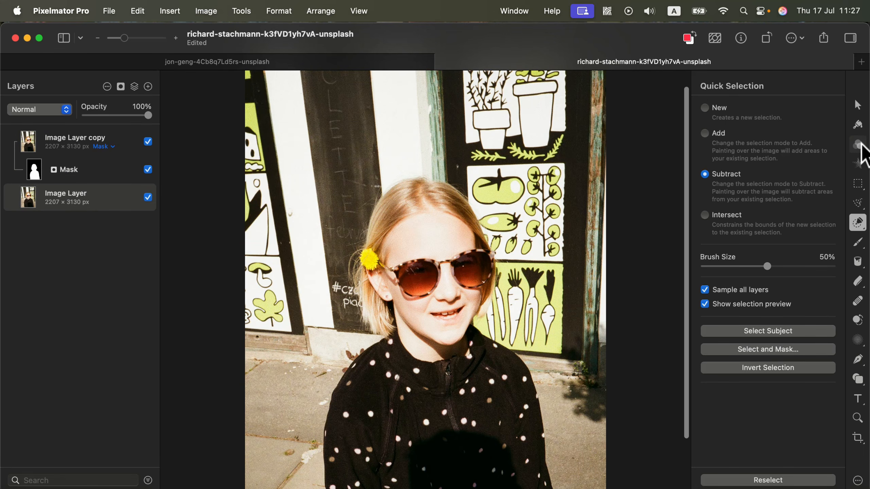
{"action": "left_click", "coordinate": [857, 146]}
{"action": "scroll", "coordinate": [771, 376], "scroll_direction": "down", "scroll_amount": 6}
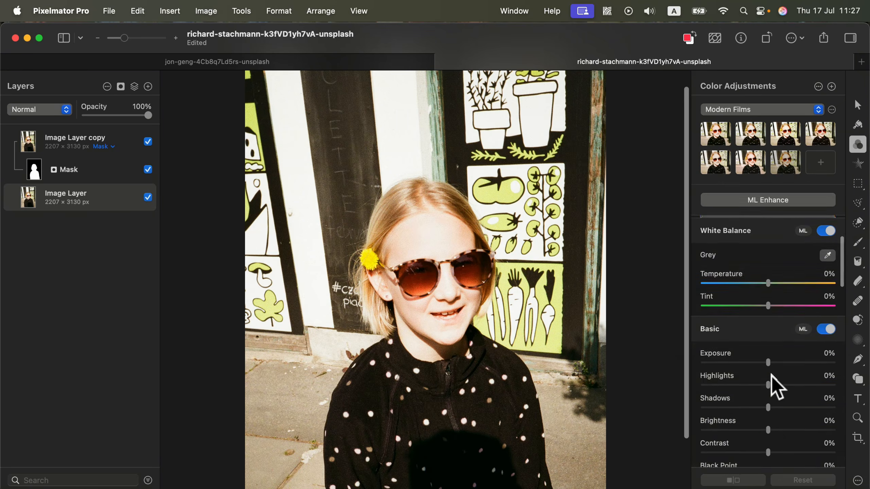
{"action": "scroll", "coordinate": [771, 375], "scroll_direction": "down", "scroll_amount": 5}
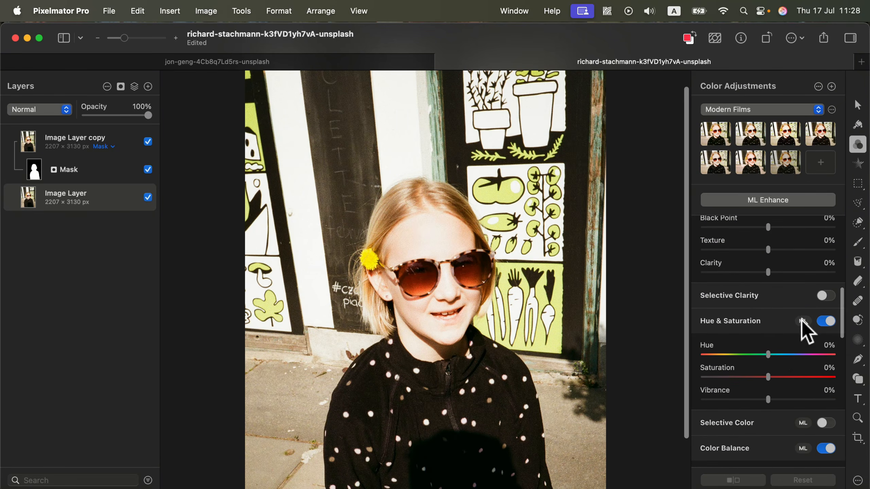
{"action": "left_click_drag", "start_coordinate": [780, 354], "coordinate": [820, 356]}
{"action": "left_click_drag", "start_coordinate": [781, 377], "coordinate": [760, 400]}
{"action": "left_click_drag", "start_coordinate": [738, 356], "coordinate": [769, 356]}
Turn on the Black & White adjustment for the original Image Layer behind the masked girl
{"action": "scroll", "coordinate": [771, 377], "scroll_direction": "down", "scroll_amount": 5}
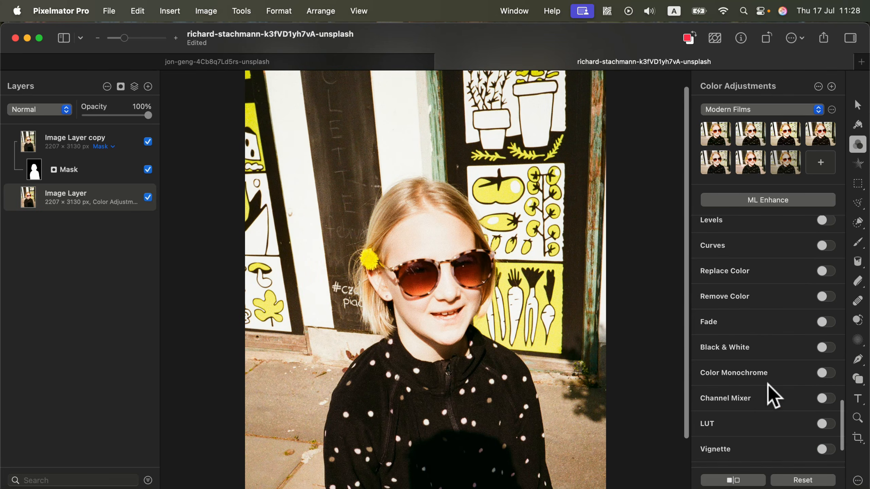
{"action": "left_click", "coordinate": [825, 347]}
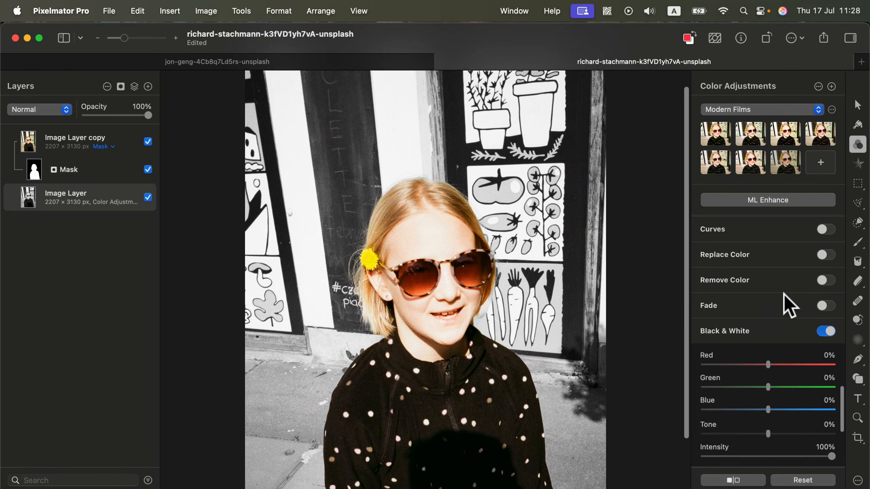
Leave the portrait of the girl and bring the underwater portrait document to the front
{"action": "left_click", "coordinate": [349, 63]}
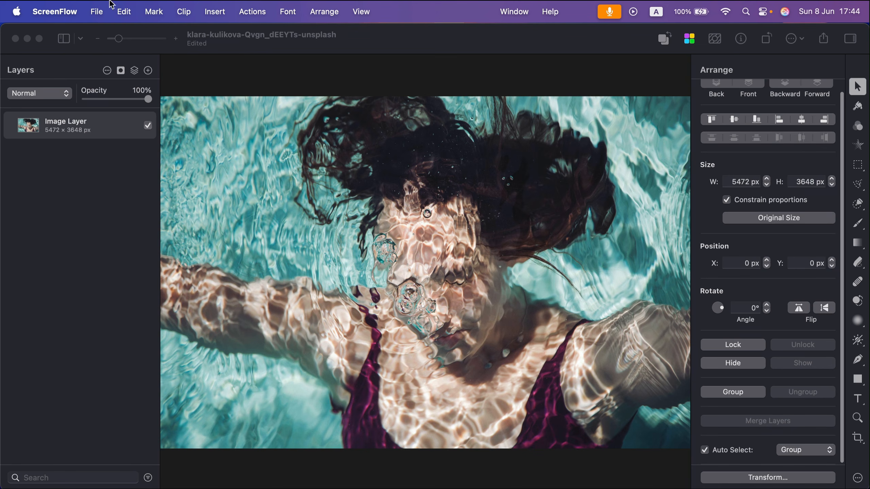
{"action": "left_click", "coordinate": [428, 43]}
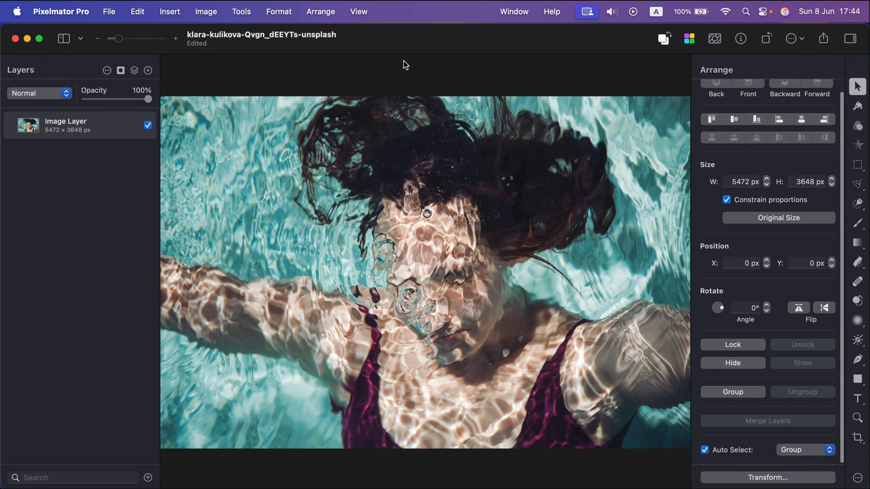
Inspect the Advanced color profile choices for the underwater portrait and leave without applying one
{"action": "left_click", "coordinate": [206, 12]}
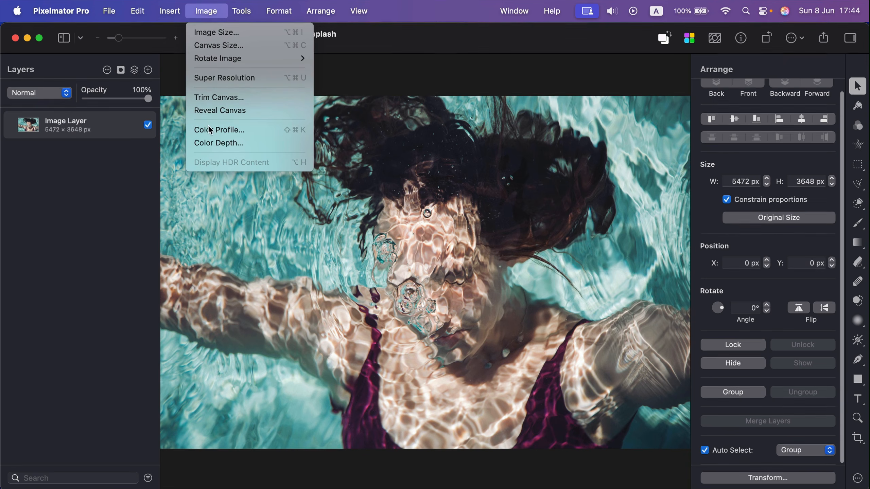
{"action": "left_click", "coordinate": [212, 133]}
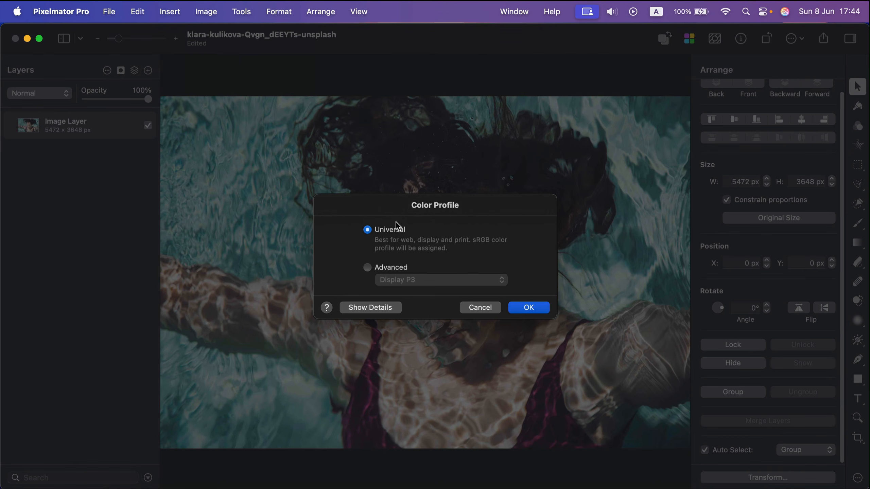
{"action": "left_click", "coordinate": [388, 267]}
{"action": "left_click", "coordinate": [426, 280]}
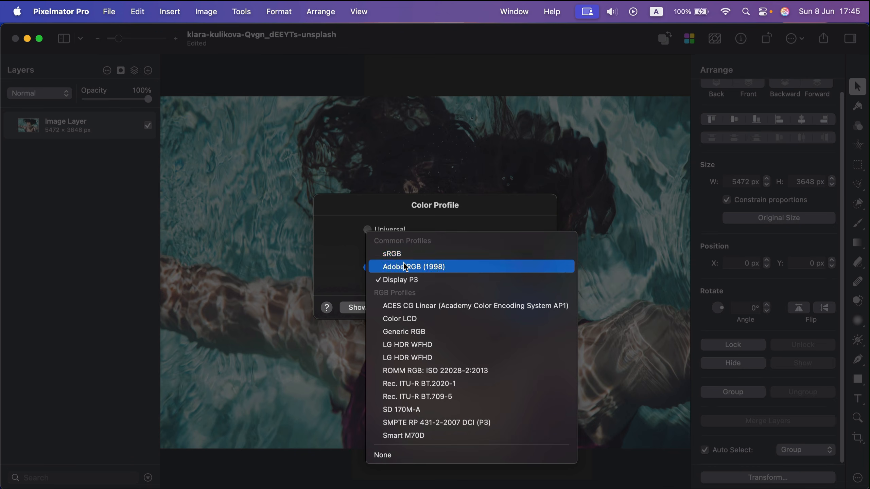
{"action": "left_click", "coordinate": [326, 238]}
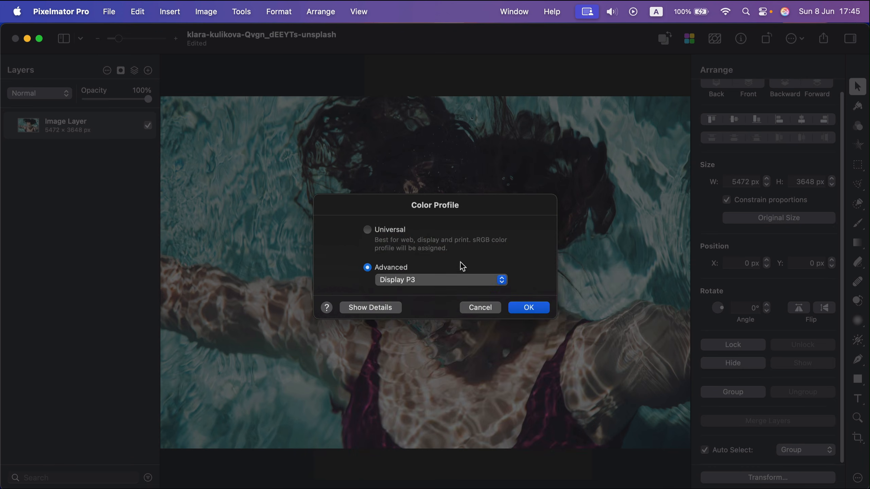
{"action": "left_click", "coordinate": [480, 308]}
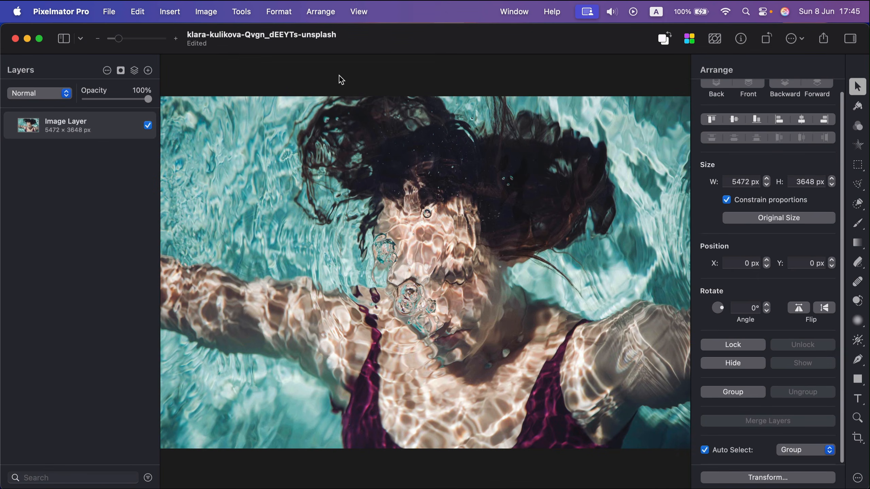
Soft proof the underwater portrait's colors with the Generic CMYK profile
{"action": "left_click", "coordinate": [360, 13]}
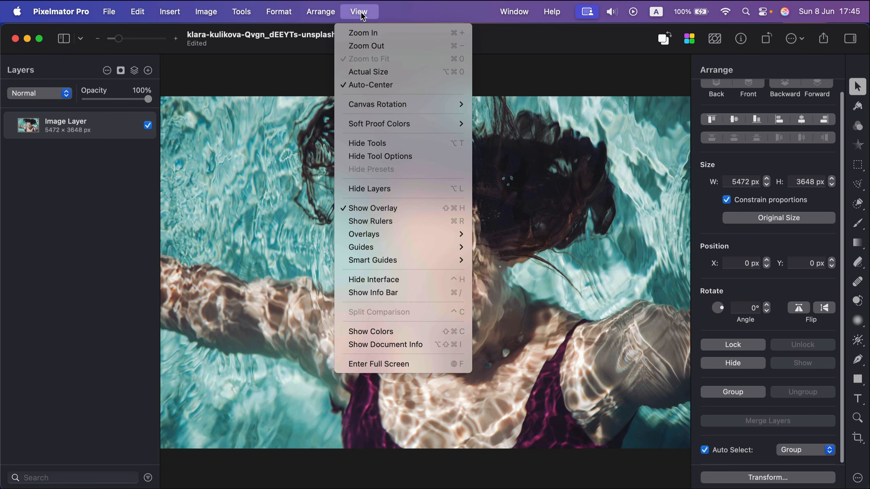
{"action": "mouse_move", "coordinate": [361, 124]}
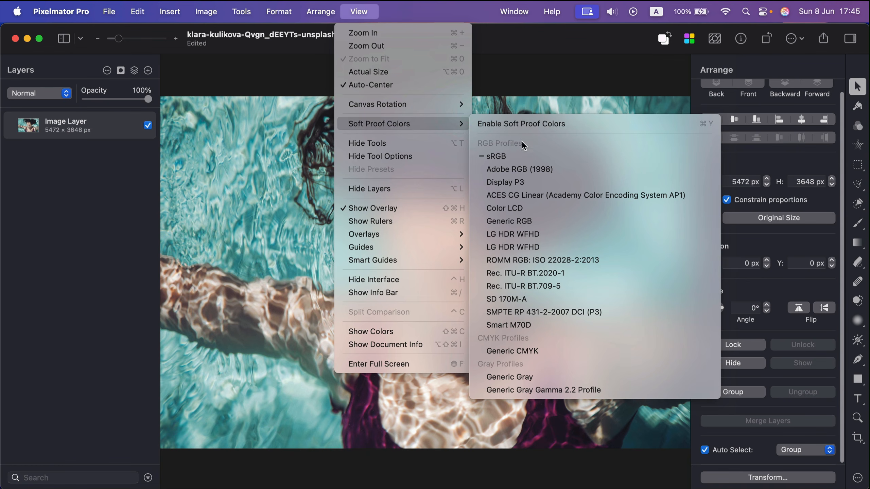
{"action": "left_click", "coordinate": [541, 352]}
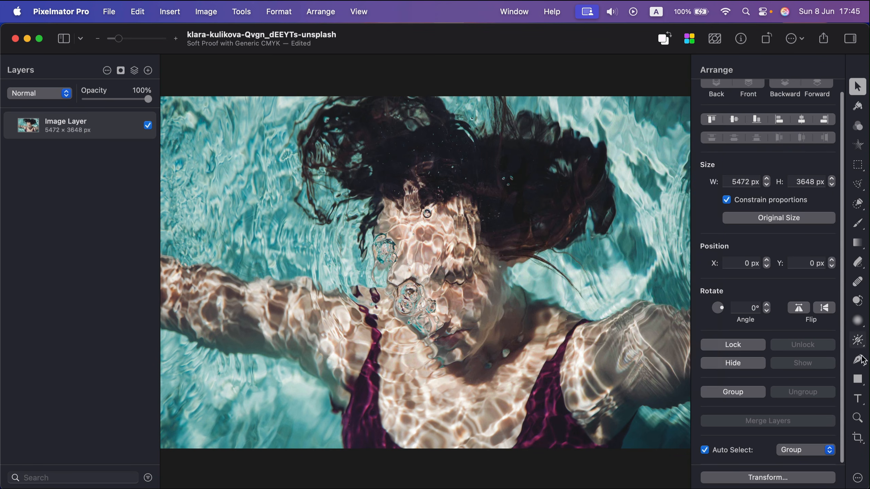
Draw a rectangle about 2069 × 1472 px over the face and recolor its fill with CMYK sliders: magenta 26%, yellow 50%, black 28%, more cyan
{"action": "left_click", "coordinate": [858, 379]}
{"action": "left_click_drag", "start_coordinate": [324, 169], "coordinate": [525, 312]}
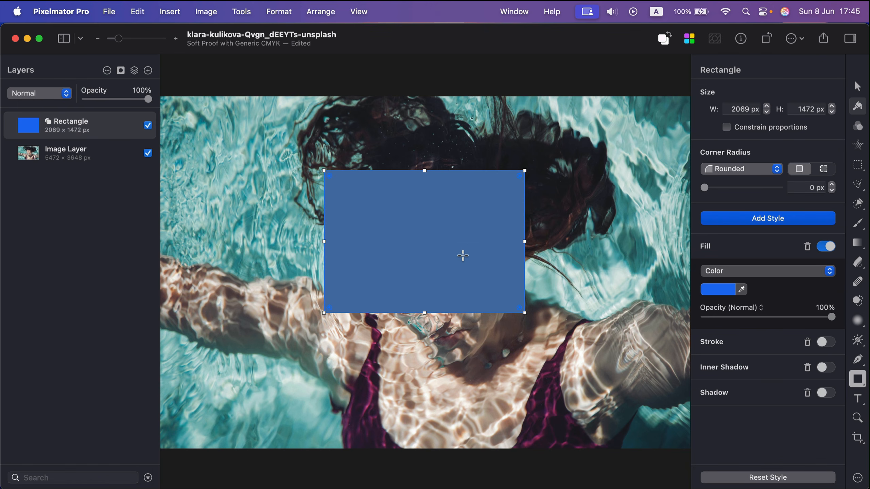
{"action": "left_click", "coordinate": [727, 291]}
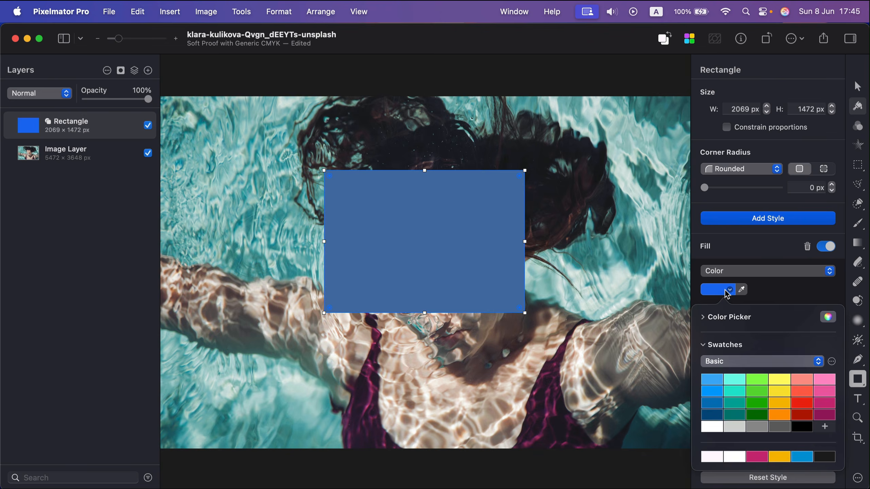
{"action": "left_click", "coordinate": [832, 320]}
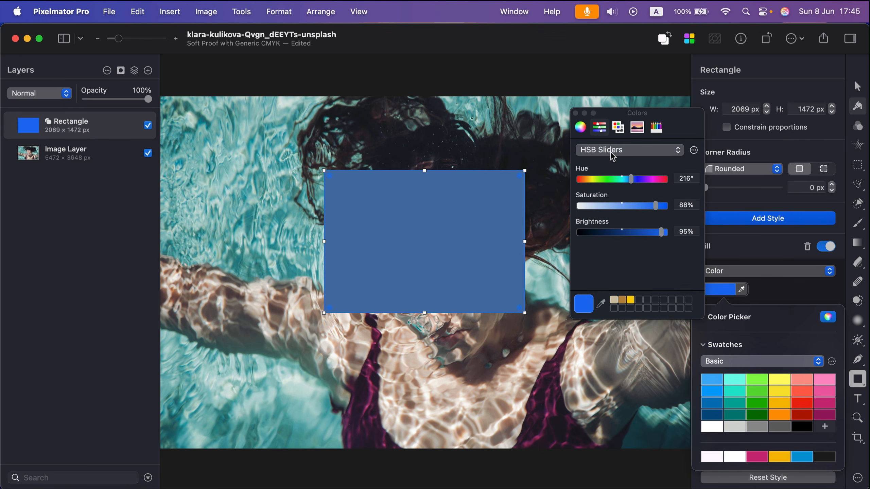
{"action": "left_click", "coordinate": [626, 151]}
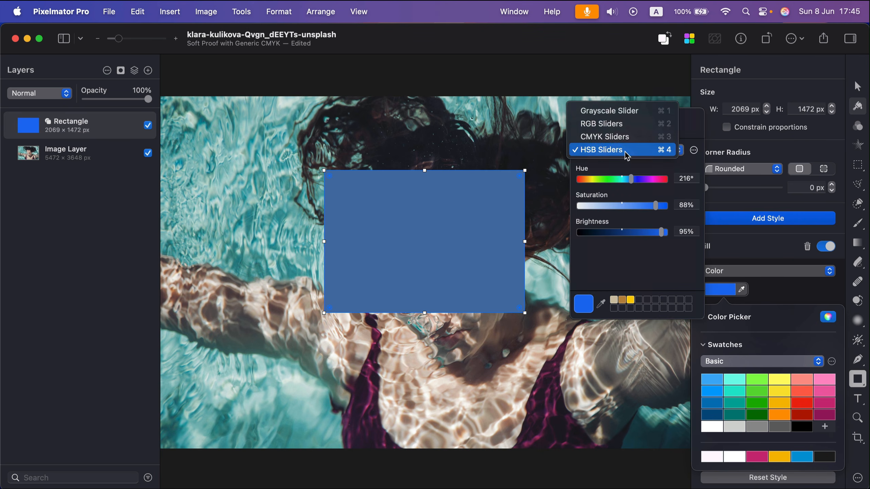
{"action": "left_click", "coordinate": [633, 139]}
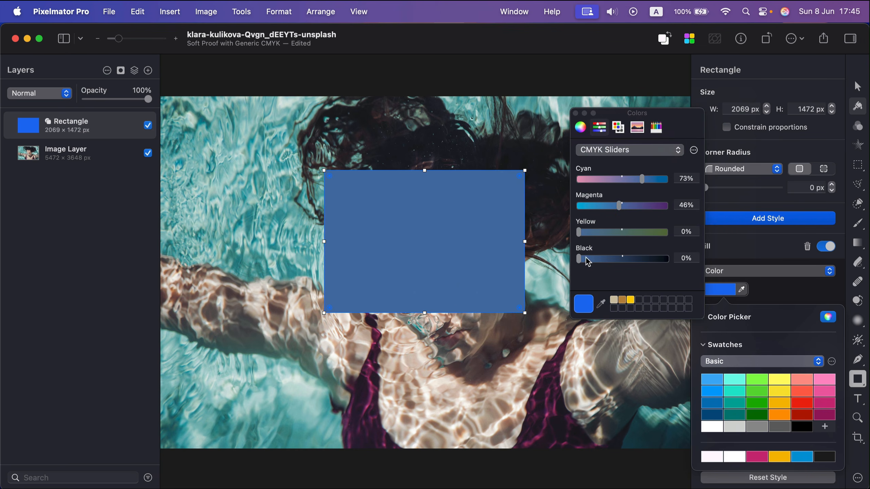
{"action": "left_click_drag", "start_coordinate": [579, 258], "coordinate": [600, 205]}
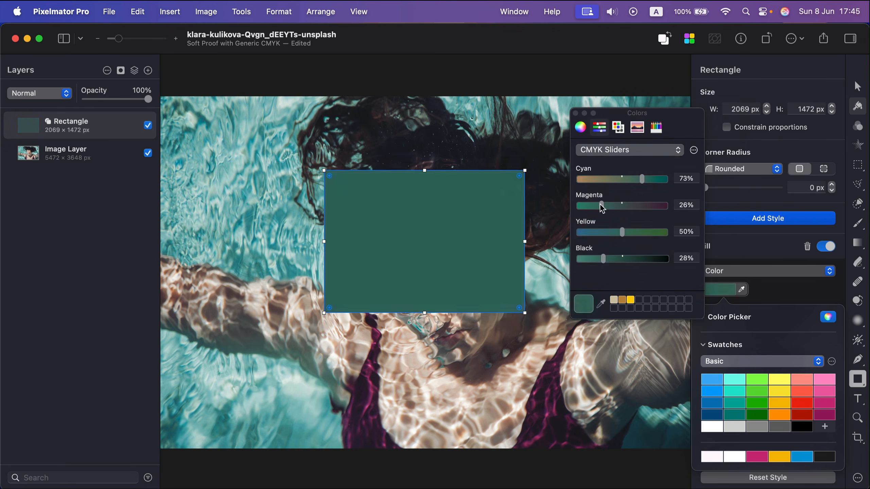
{"action": "mouse_move", "coordinate": [642, 178]}
{"action": "left_mouse_down"}
{"action": "mouse_move", "coordinate": [602, 180]}
{"action": "mouse_move", "coordinate": [654, 179]}
{"action": "left_mouse_up"}
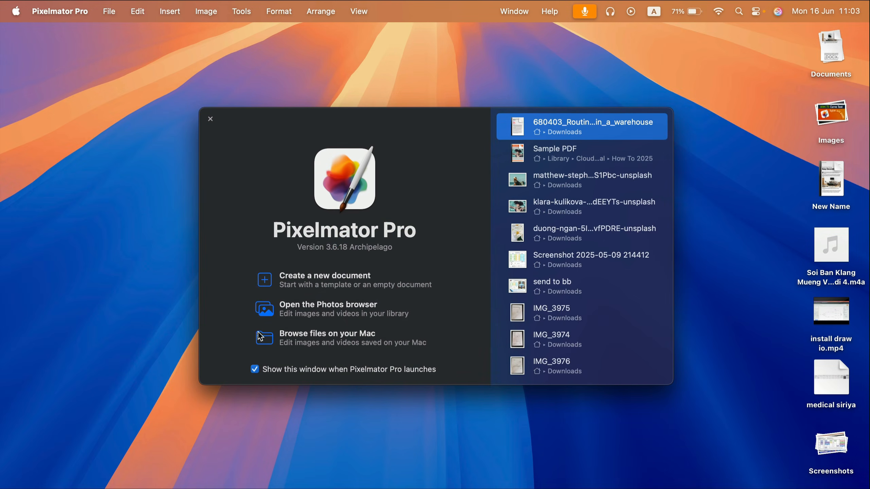
Open Sample PDF.pdf and import its first page with separate layers and editable text layers
{"action": "left_click", "coordinate": [353, 336]}
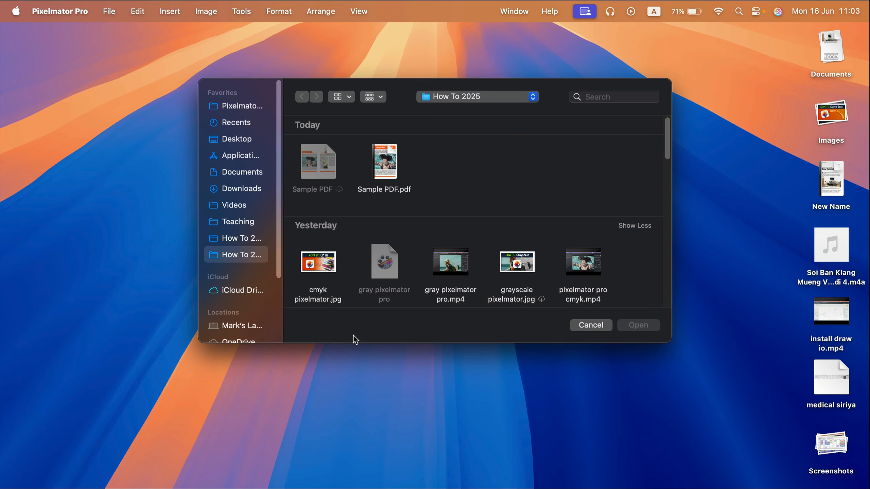
{"action": "double_click", "coordinate": [383, 152]}
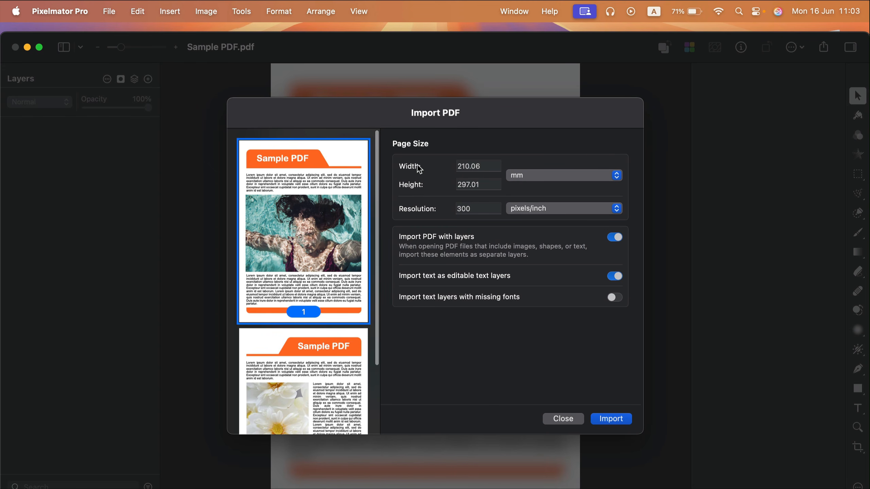
{"action": "left_click", "coordinate": [615, 240]}
{"action": "left_click", "coordinate": [616, 240]}
{"action": "left_click", "coordinate": [615, 276]}
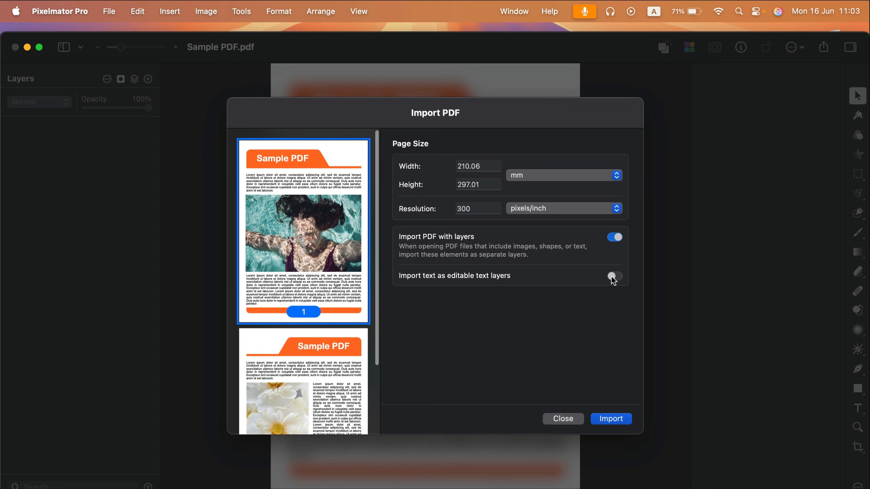
{"action": "left_click", "coordinate": [614, 277]}
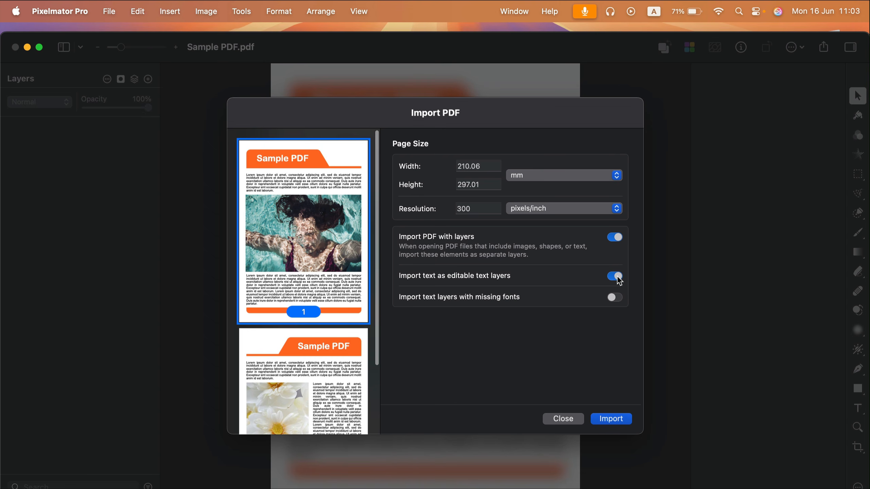
{"action": "left_click", "coordinate": [612, 420]}
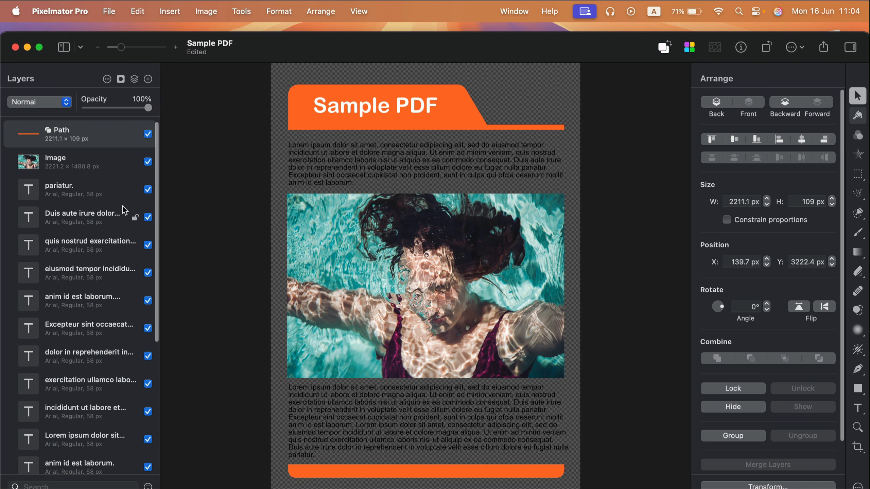
Look through the imported layers, try moving the orange header shape behind the Sample PDF title, and undo the move
{"action": "scroll", "coordinate": [123, 209], "scroll_direction": "down", "scroll_amount": 10}
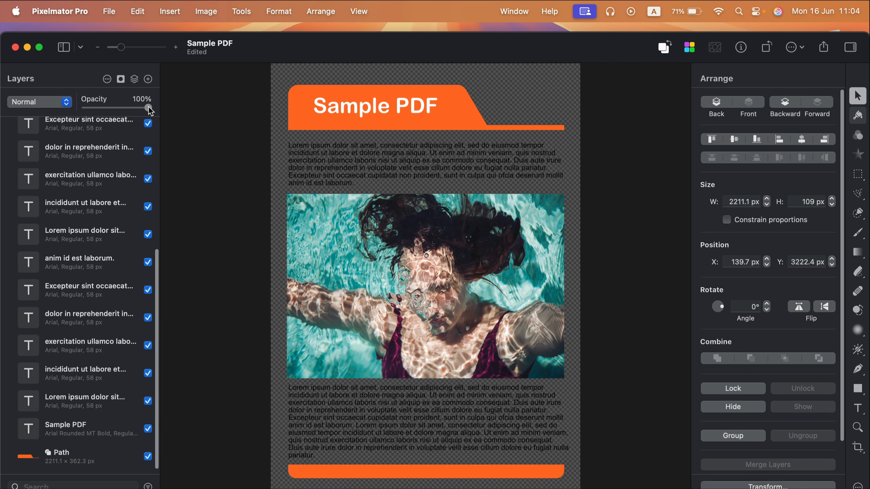
{"action": "left_click_drag", "start_coordinate": [121, 47], "coordinate": [116, 47]}
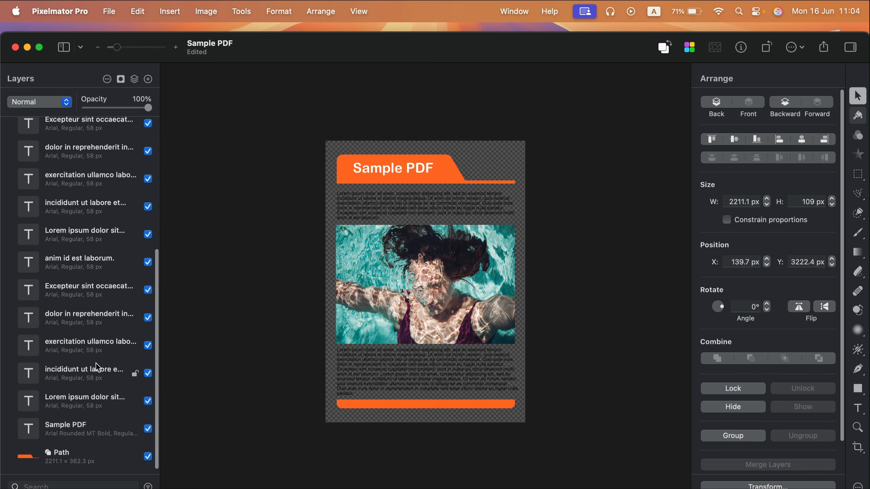
{"action": "scroll", "coordinate": [97, 344], "scroll_direction": "up", "scroll_amount": 10}
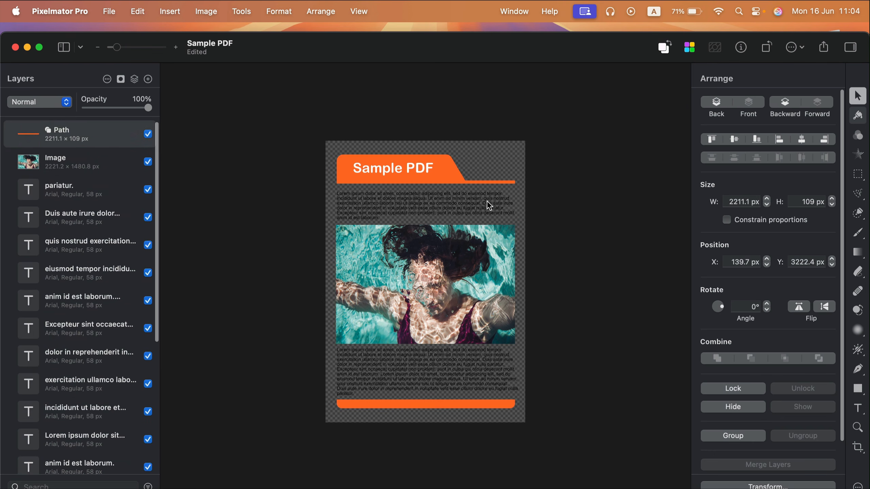
{"action": "left_click", "coordinate": [455, 166]}
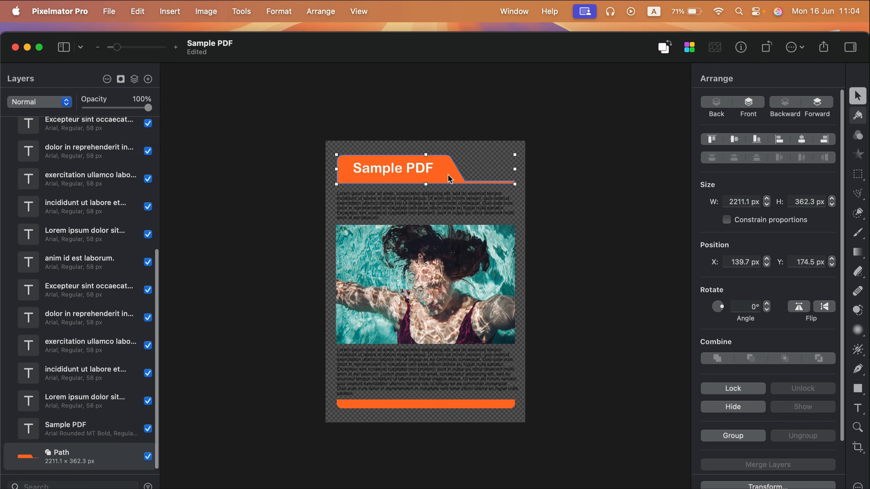
{"action": "mouse_move", "coordinate": [455, 179]}
{"action": "left_mouse_down"}
{"action": "mouse_move", "coordinate": [472, 155]}
{"action": "mouse_move", "coordinate": [465, 176]}
{"action": "left_mouse_up"}
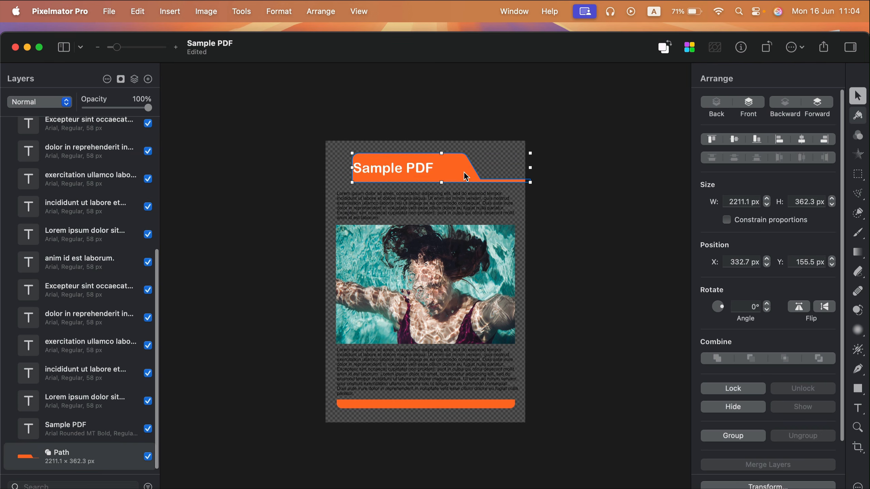
{"action": "key", "text": "super+z"}
Try reshaping the orange header path by pulling its slanted upper corner point outward, and undo the change
{"action": "double_click", "coordinate": [452, 172]}
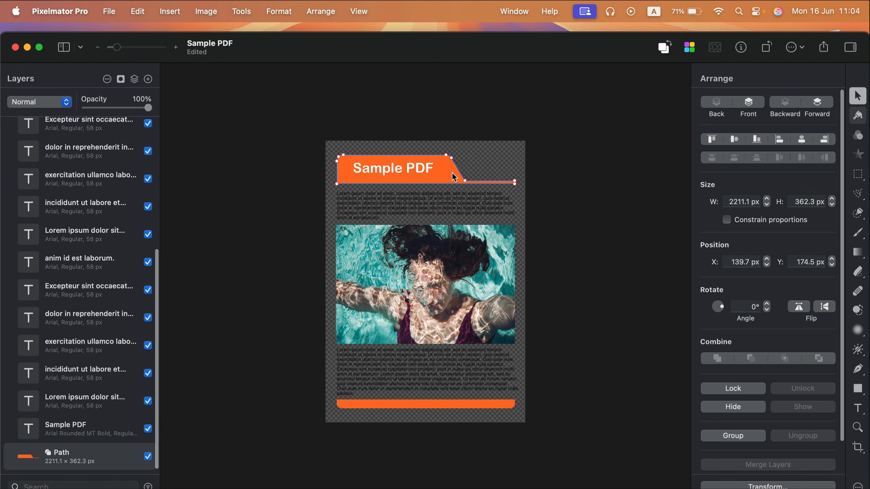
{"action": "left_click_drag", "start_coordinate": [451, 158], "coordinate": [473, 156]}
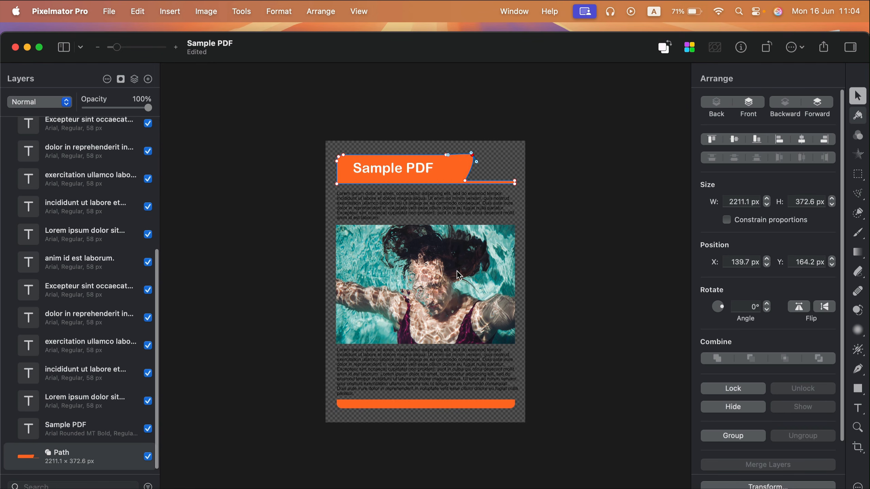
{"action": "key", "text": "super+z"}
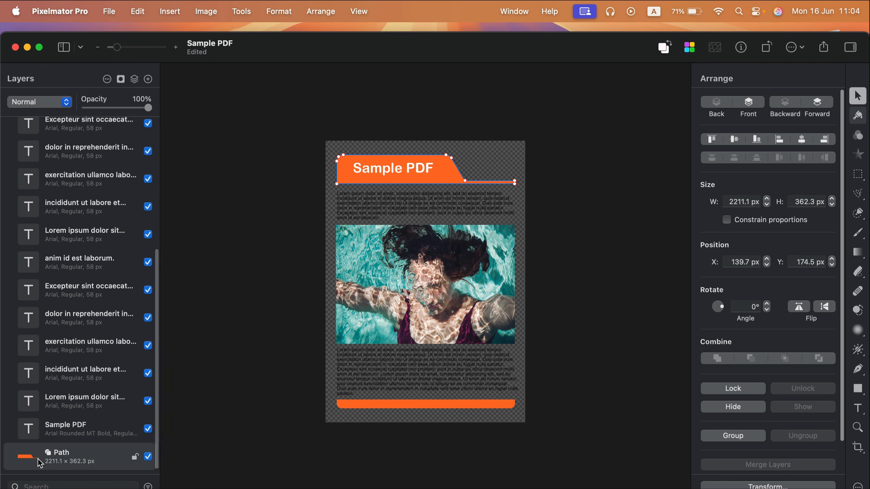
Recolor the orange header shape behind the title with the medium teal swatch from the Basic set
{"action": "left_click", "coordinate": [26, 459]}
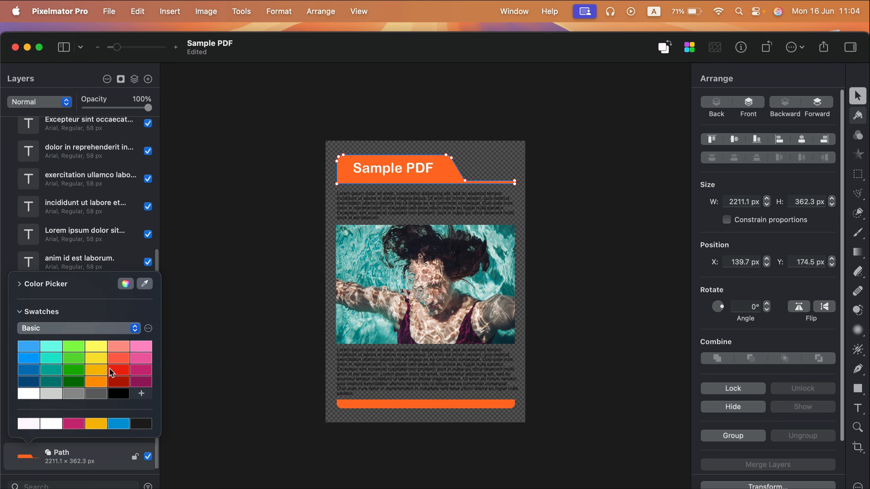
{"action": "left_click", "coordinate": [119, 358]}
{"action": "left_click", "coordinate": [63, 356]}
{"action": "left_click", "coordinate": [51, 373]}
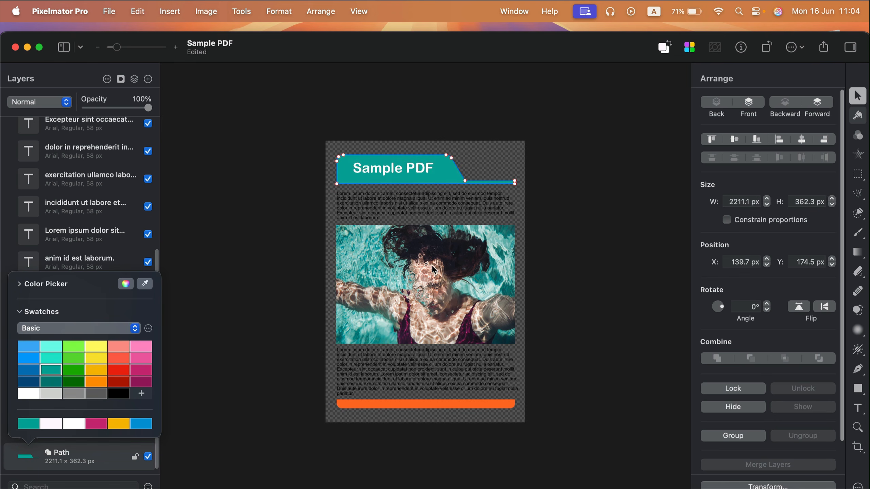
Replace the word "Sample" in the header title with "Hello" so it reads "Hello PDF"
{"action": "left_click", "coordinate": [399, 166]}
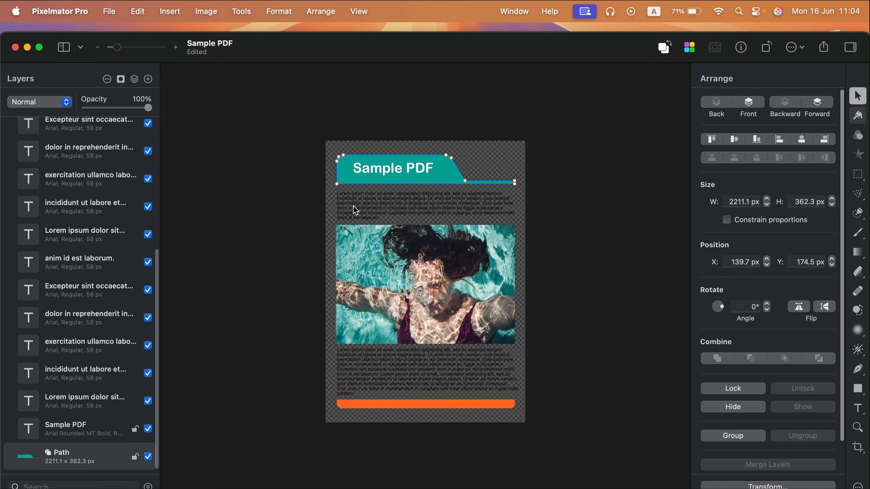
{"action": "left_click", "coordinate": [405, 199]}
{"action": "left_click", "coordinate": [67, 430]}
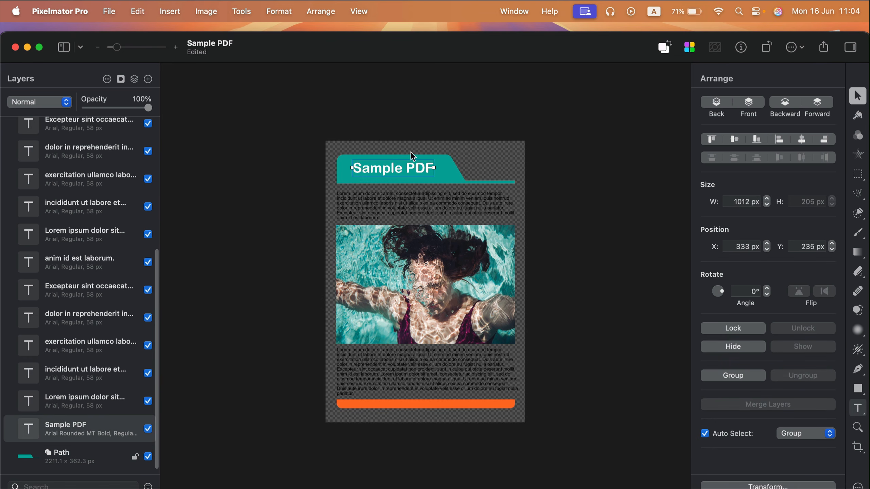
{"action": "double_click", "coordinate": [370, 167]}
{"action": "double_click", "coordinate": [370, 168]}
{"action": "type", "text": "Hello"}
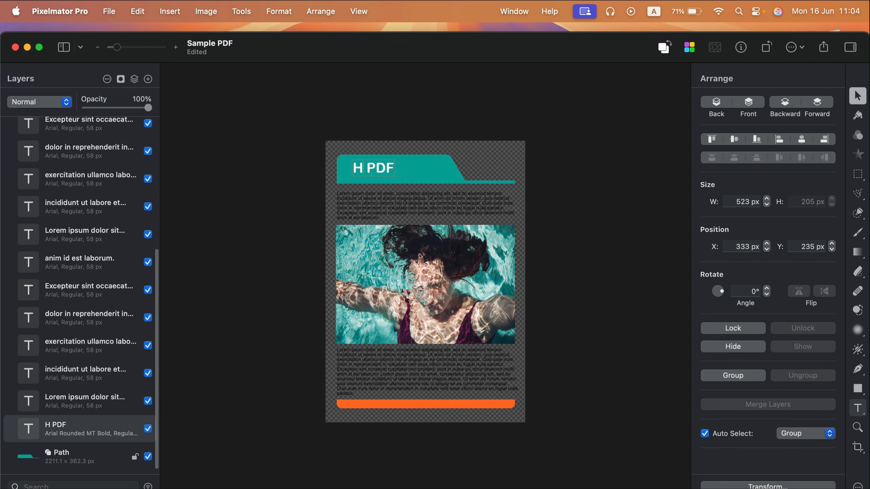
{"action": "left_click", "coordinate": [414, 195]}
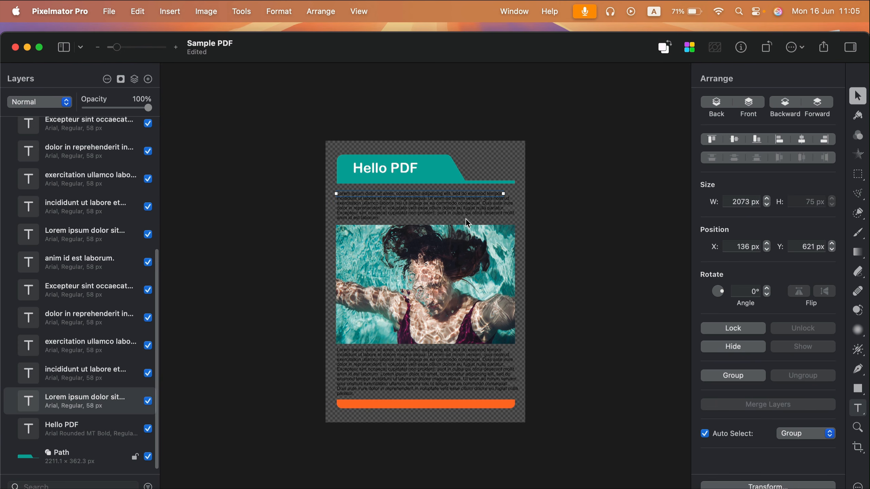
Export the edited document as a PDF named Sample PDF to the Downloads folder
{"action": "left_click", "coordinate": [108, 14]}
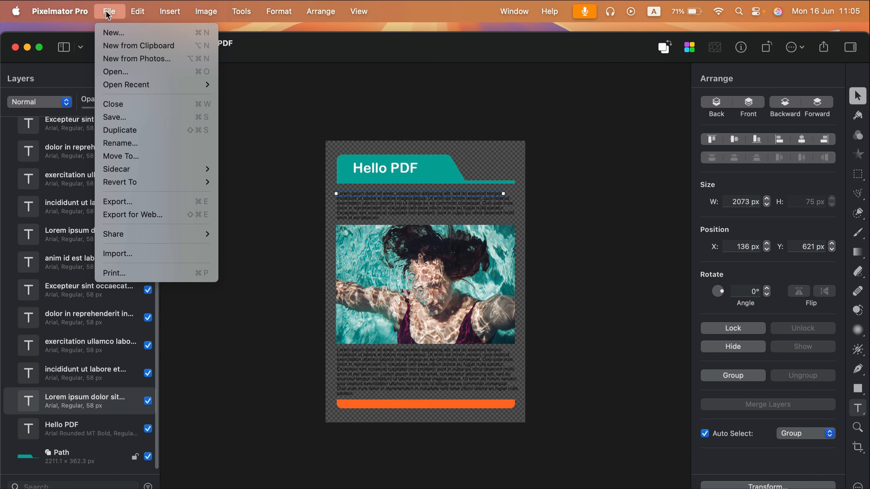
{"action": "left_click", "coordinate": [167, 202]}
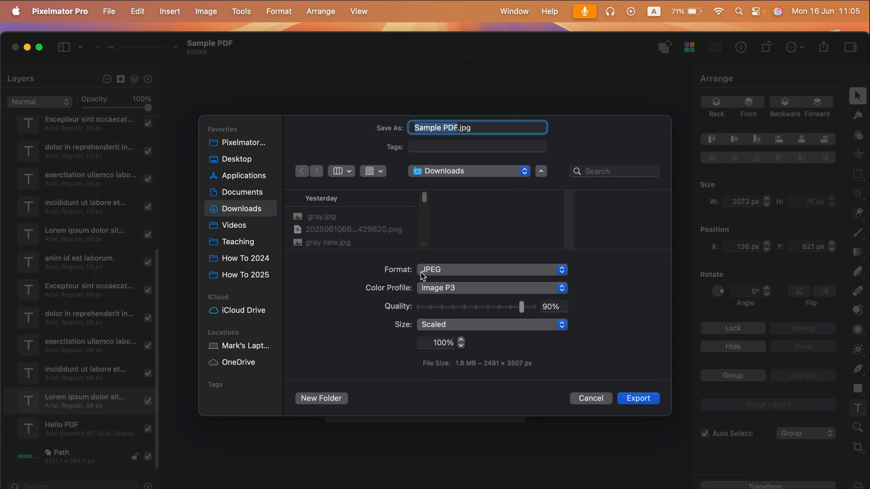
{"action": "left_click", "coordinate": [424, 277]}
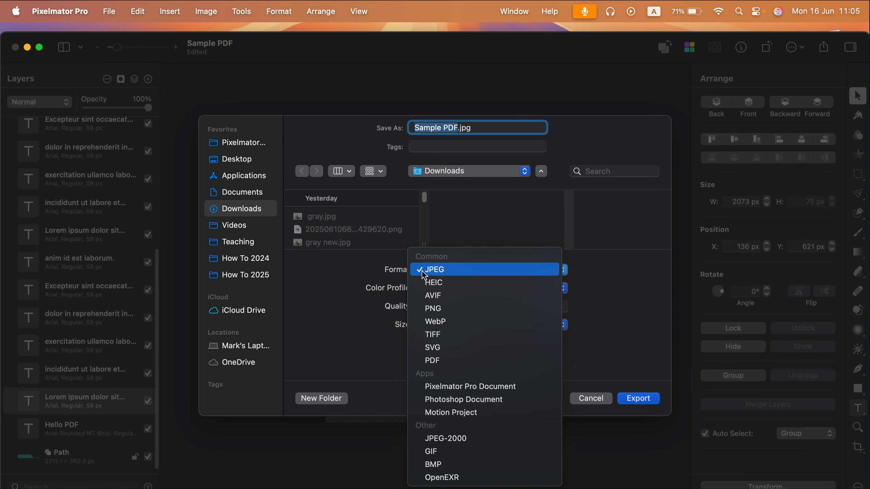
{"action": "left_click", "coordinate": [457, 360]}
{"action": "left_click", "coordinate": [637, 399]}
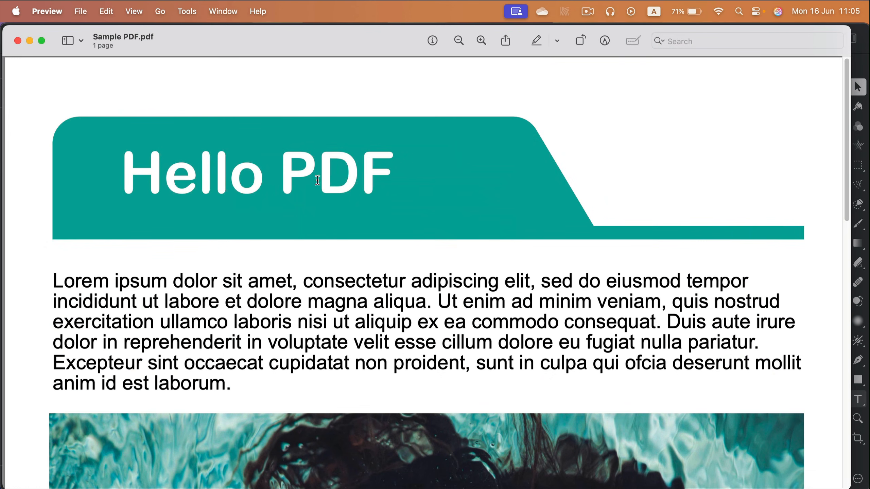
Check the recolored header, title, body text and photo in the exported Sample PDF in Preview, and close it
{"action": "left_click_drag", "start_coordinate": [385, 178], "coordinate": [511, 202]}
{"action": "scroll", "coordinate": [445, 290], "scroll_direction": "down", "scroll_amount": 5}
{"action": "scroll", "coordinate": [444, 290], "scroll_direction": "down", "scroll_amount": 12}
{"action": "scroll", "coordinate": [445, 290], "scroll_direction": "up", "scroll_amount": 8}
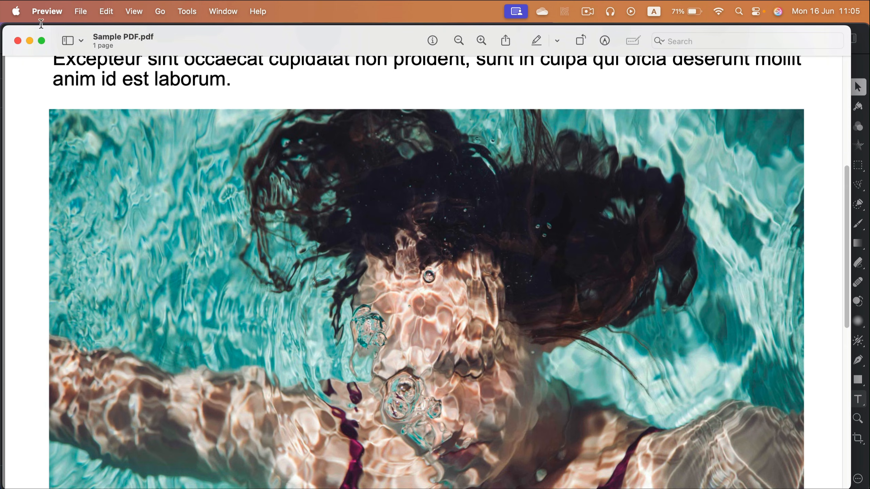
{"action": "left_click", "coordinate": [18, 41]}
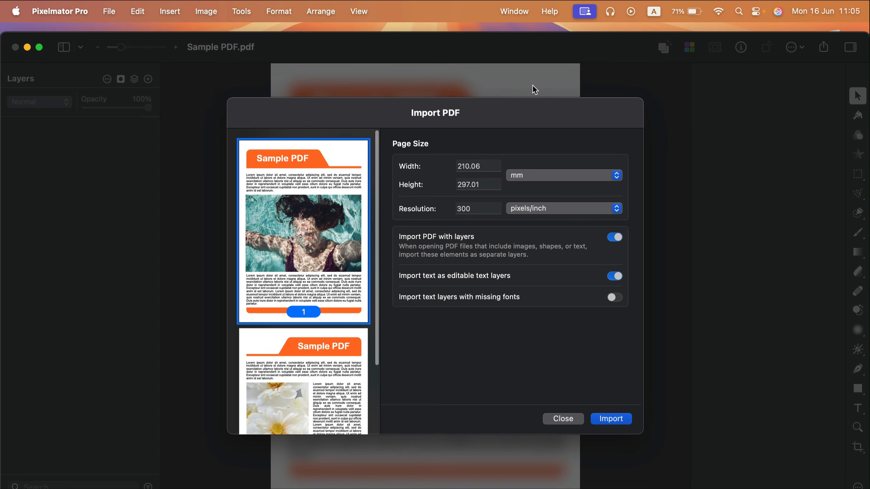
Choose page 2 of Sample PDF, the page with the white flower photo, and import it as editable layers
{"action": "scroll", "coordinate": [310, 215], "scroll_direction": "down", "scroll_amount": 3}
{"action": "left_click", "coordinate": [304, 397]}
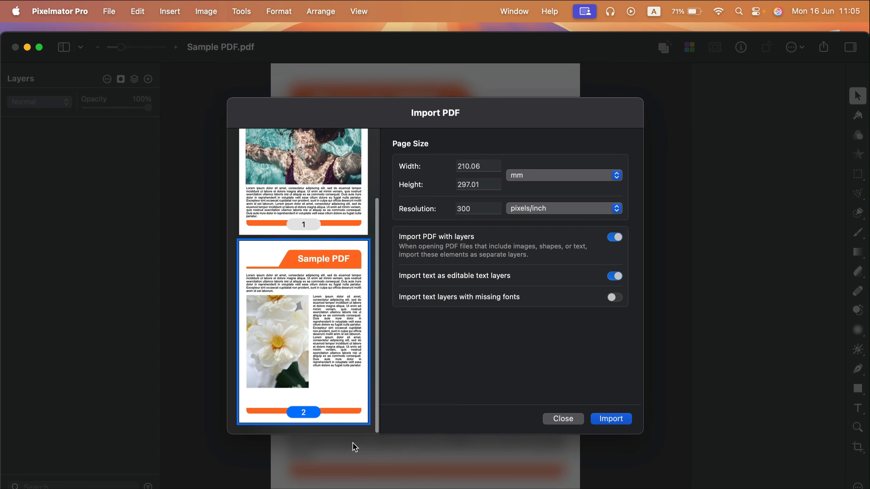
{"action": "left_click", "coordinate": [339, 219]}
{"action": "left_click", "coordinate": [320, 370]}
{"action": "left_click", "coordinate": [334, 168]}
{"action": "left_click", "coordinate": [322, 370]}
{"action": "double_click", "coordinate": [286, 310]}
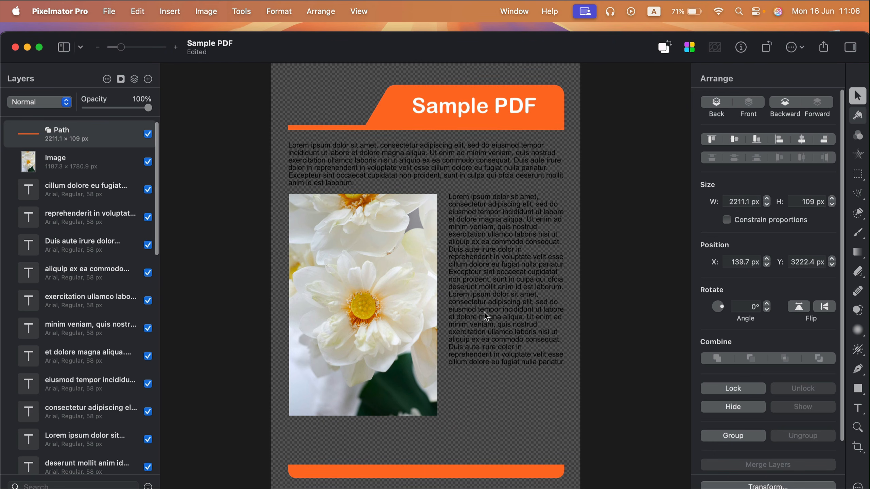
Examine the imported body text lines on the flower page and look through their separate text layers
{"action": "left_click", "coordinate": [488, 219]}
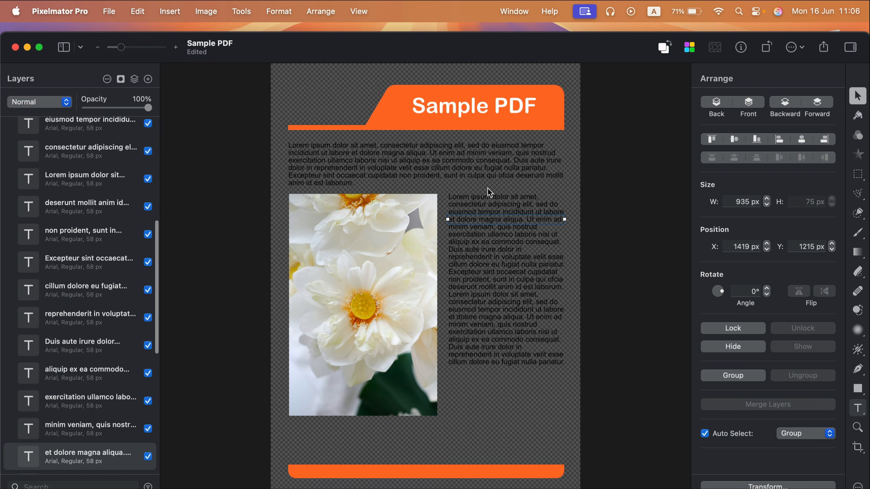
{"action": "left_click", "coordinate": [482, 165]}
{"action": "left_click", "coordinate": [486, 249]}
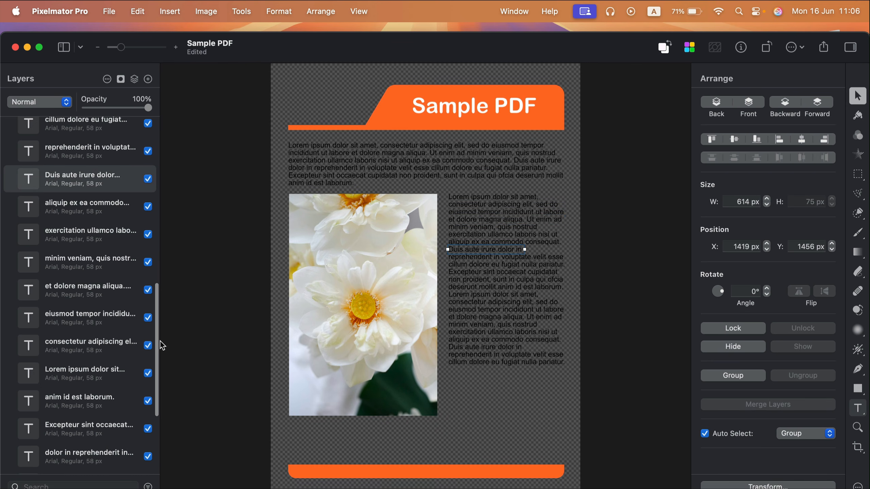
{"action": "scroll", "coordinate": [158, 356], "scroll_direction": "down", "scroll_amount": 1}
{"action": "left_click_drag", "start_coordinate": [157, 356], "coordinate": [152, 166]}
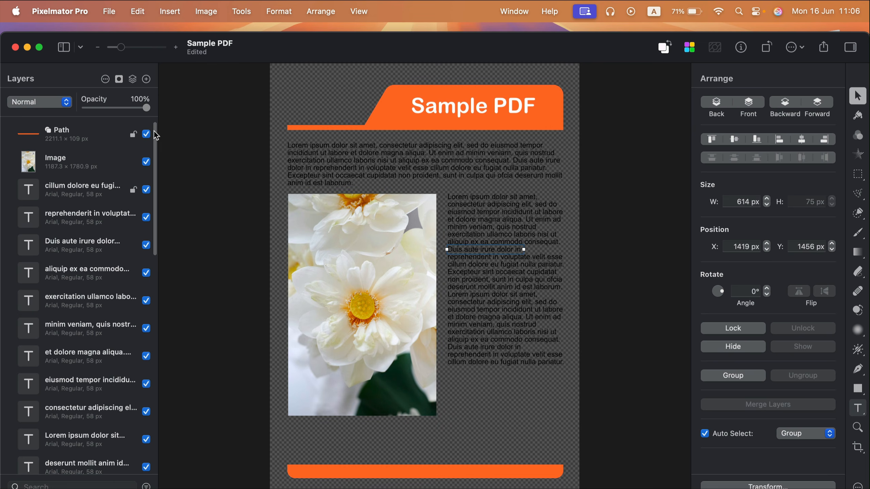
{"action": "scroll", "coordinate": [154, 151], "scroll_direction": "down", "scroll_amount": 2}
{"action": "left_click_drag", "start_coordinate": [154, 152], "coordinate": [165, 279]}
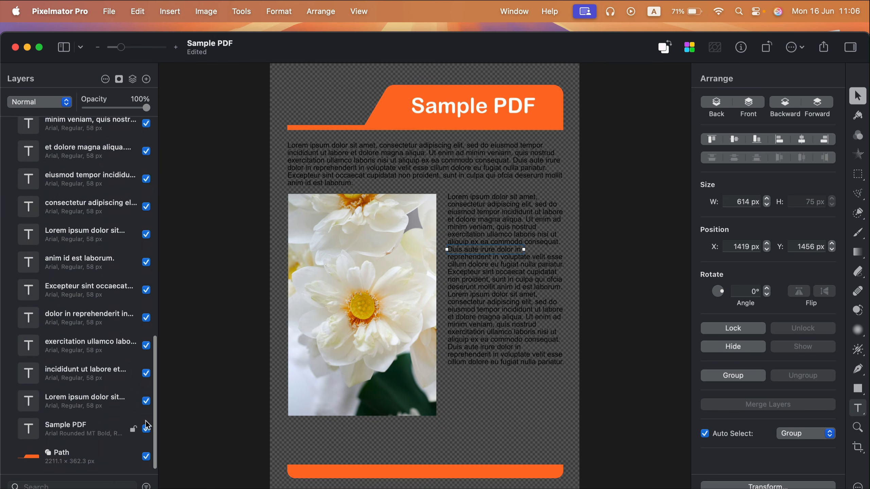
Shift the Sample PDF title slightly and reshape the rounded outer corner of the orange header path, ending with the flower image selected
{"action": "mouse_move", "coordinate": [459, 105]}
{"action": "left_mouse_down"}
{"action": "mouse_move", "coordinate": [475, 102]}
{"action": "mouse_move", "coordinate": [462, 108]}
{"action": "left_mouse_up"}
{"action": "left_click", "coordinate": [542, 110]}
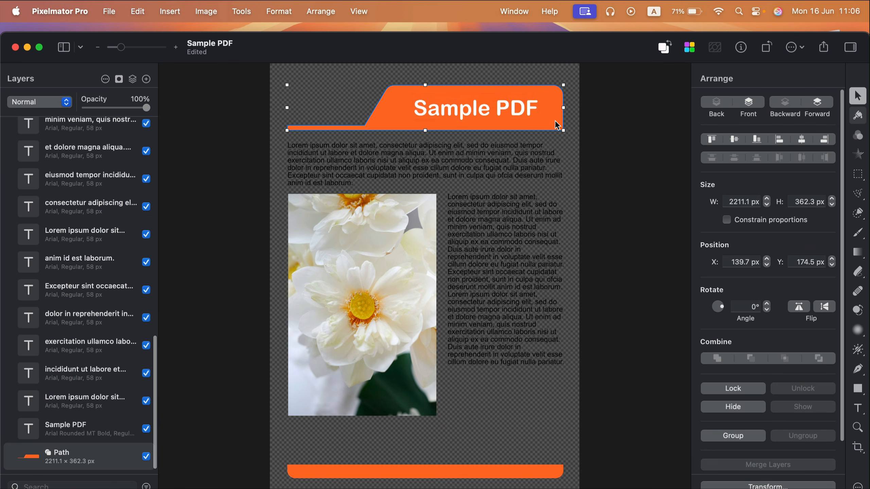
{"action": "double_click", "coordinate": [558, 102]}
{"action": "left_click", "coordinate": [423, 294]}
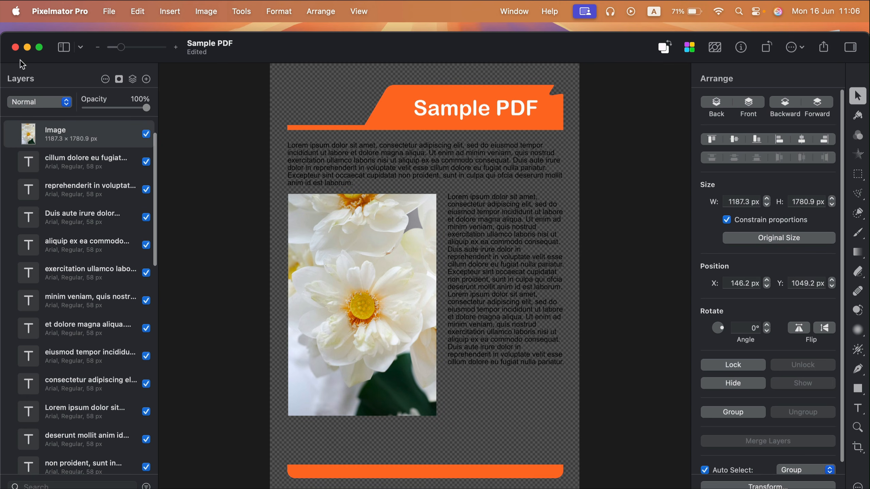
{"action": "left_click_drag", "start_coordinate": [323, 53], "coordinate": [321, 39]}
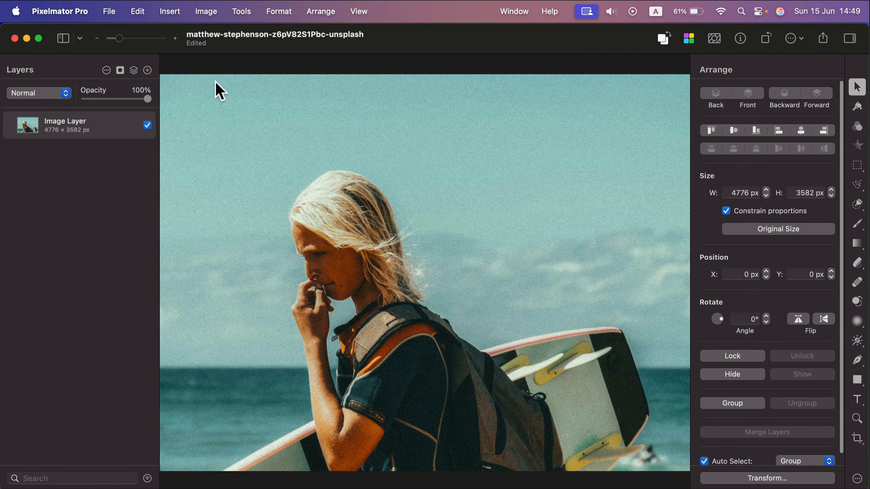
Set up a JPEG export of the surfer photo, trying the sRGB color profile before choosing Generic Gray
{"action": "left_click", "coordinate": [109, 11]}
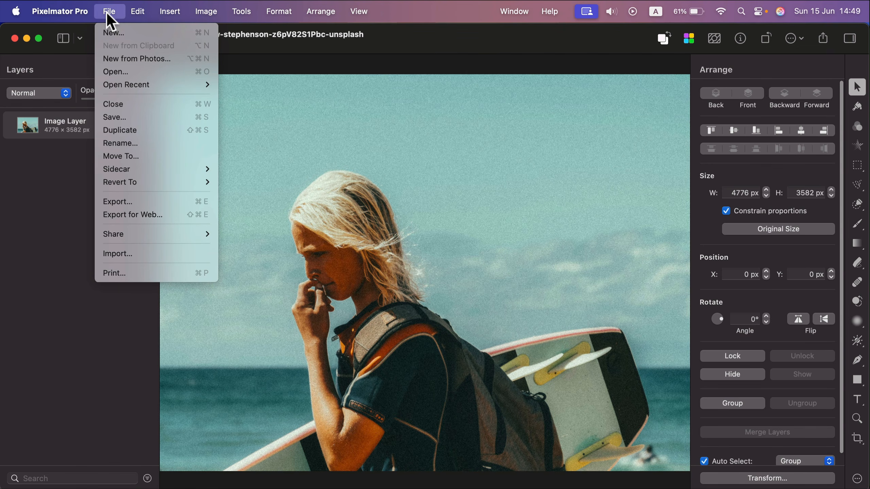
{"action": "left_click", "coordinate": [144, 202]}
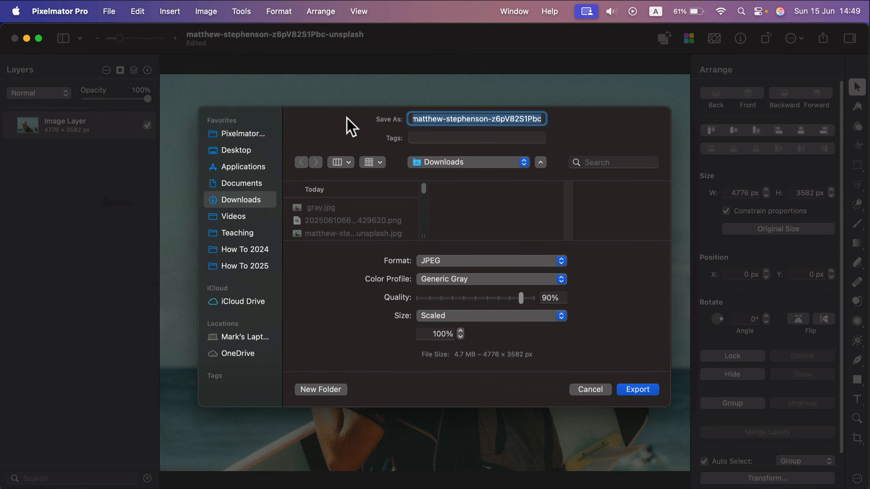
{"action": "left_click", "coordinate": [452, 279]}
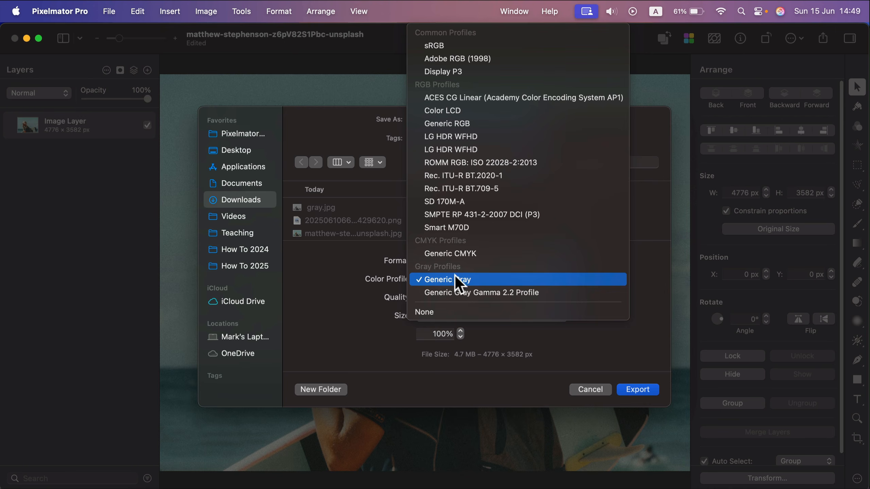
{"action": "left_click", "coordinate": [439, 44]}
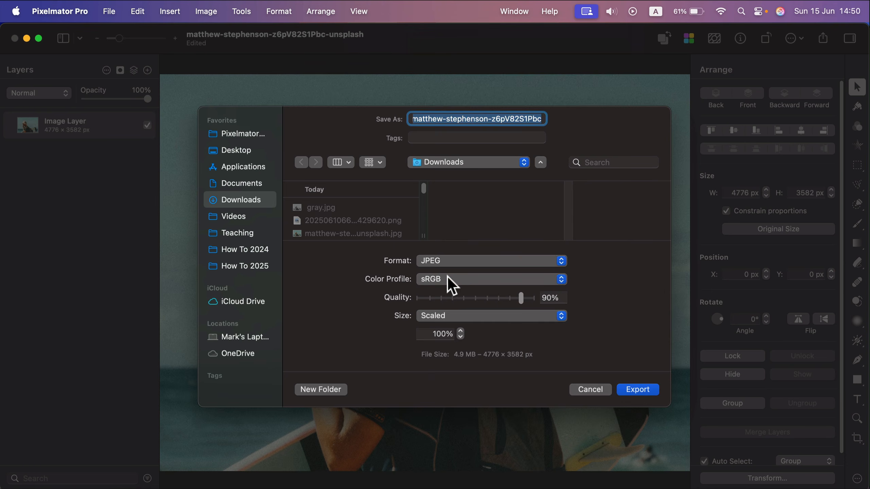
{"action": "left_click", "coordinate": [447, 279]}
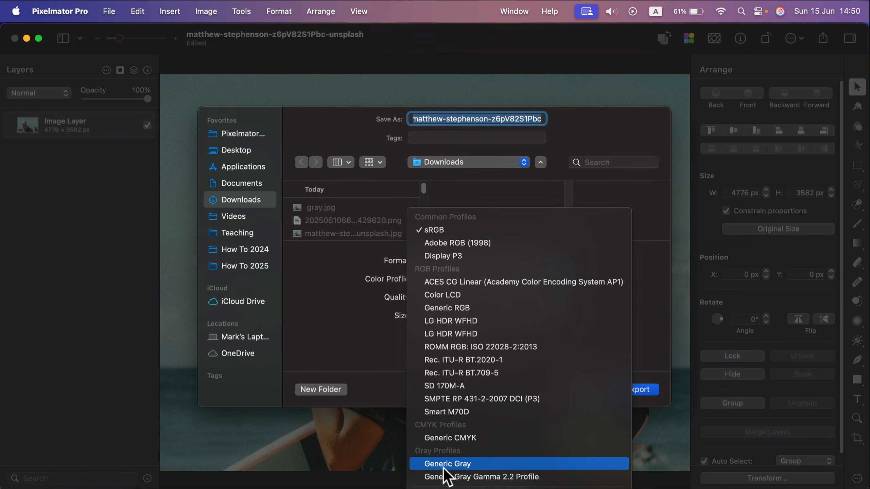
{"action": "left_click", "coordinate": [454, 464]}
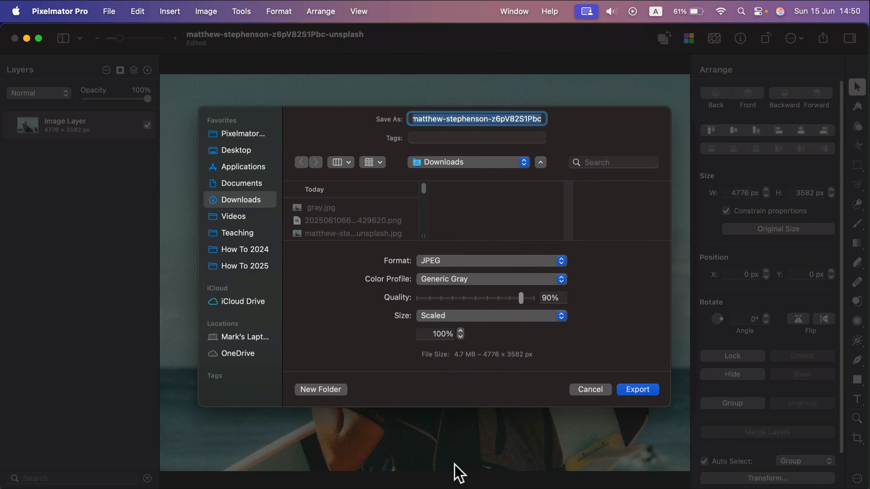
Name the export file "gray new" and export it to Downloads
{"action": "type", "text": "g"}
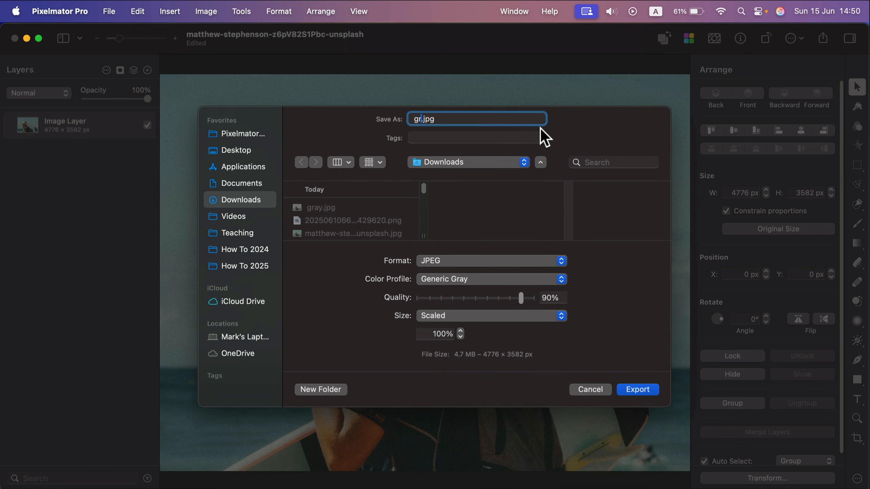
{"action": "type", "text": "ray new"}
{"action": "left_click", "coordinate": [655, 390]}
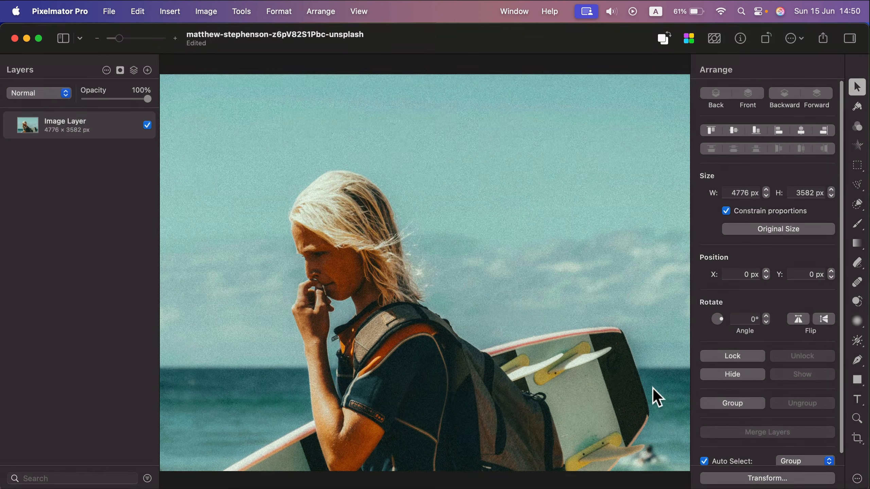
Add the grayscale surfer image as a full-size layer above the color photo, and hide that layer
{"action": "left_click_drag", "start_coordinate": [412, 59], "coordinate": [392, 208]}
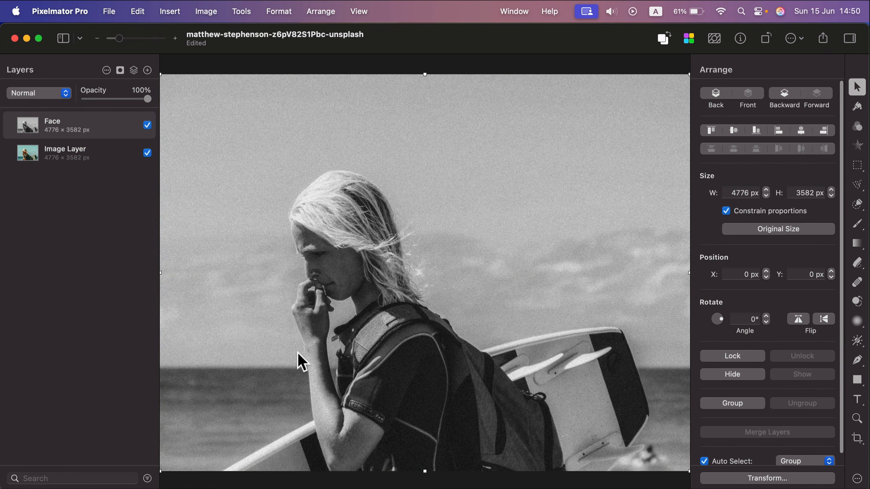
{"action": "left_click", "coordinate": [147, 125]}
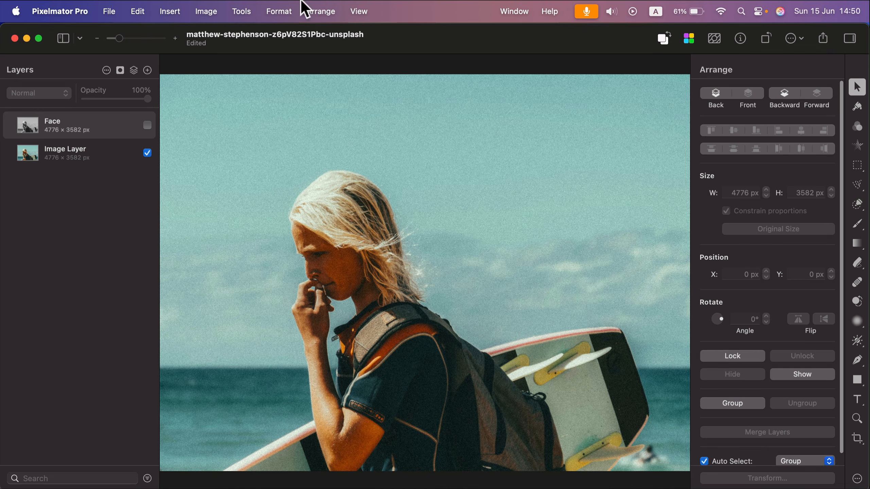
Soft proof the color photo with the Generic Gray profile, and review the available soft proof profiles
{"action": "left_click", "coordinate": [279, 12]}
{"action": "mouse_move", "coordinate": [353, 14]}
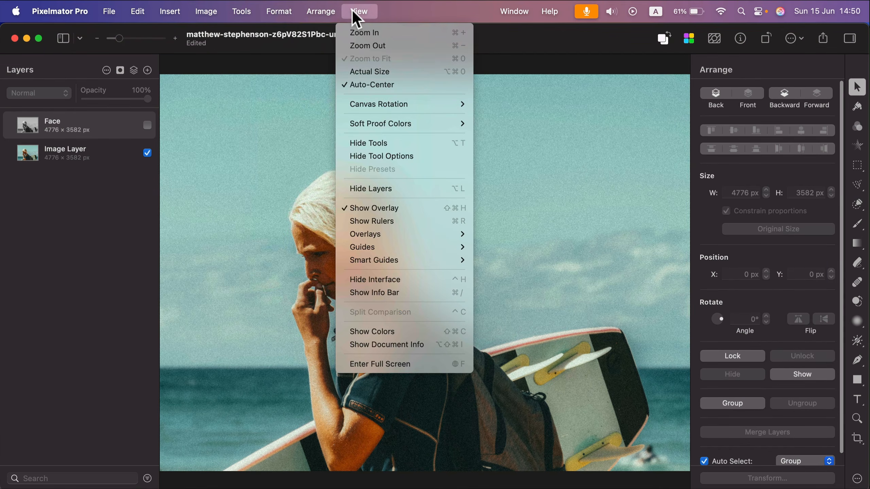
{"action": "mouse_move", "coordinate": [381, 122]}
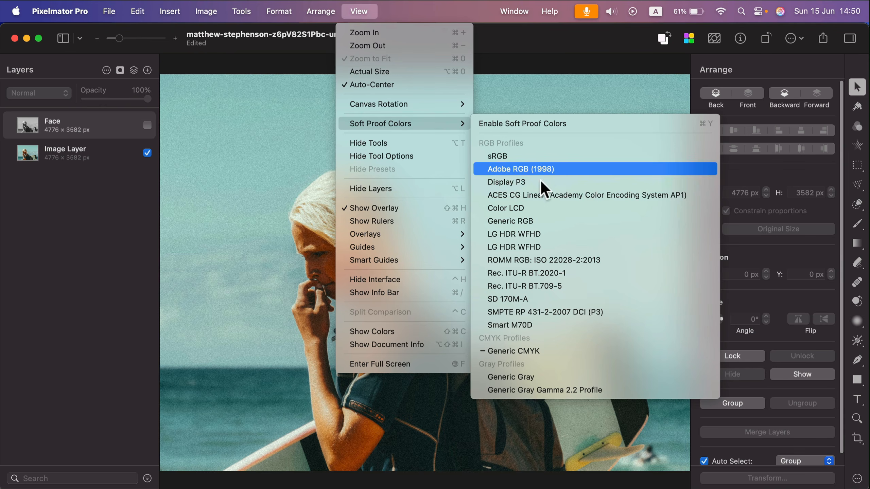
{"action": "left_click", "coordinate": [522, 377]}
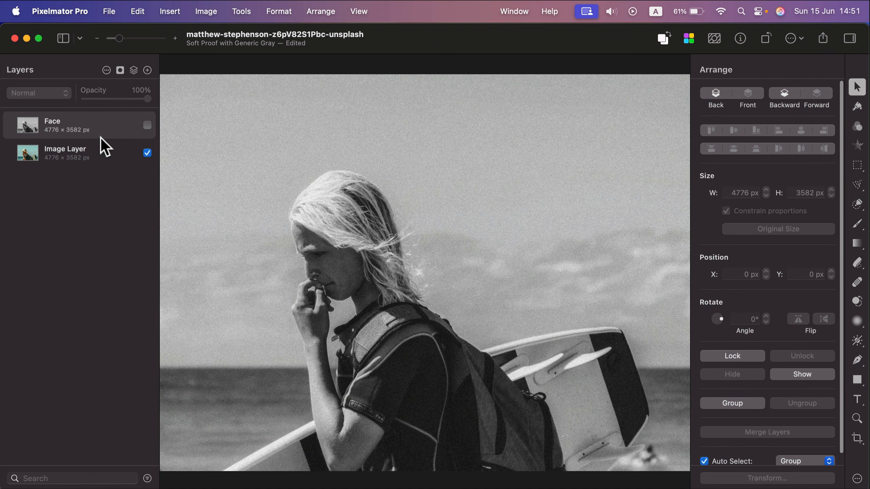
{"action": "left_click", "coordinate": [356, 11]}
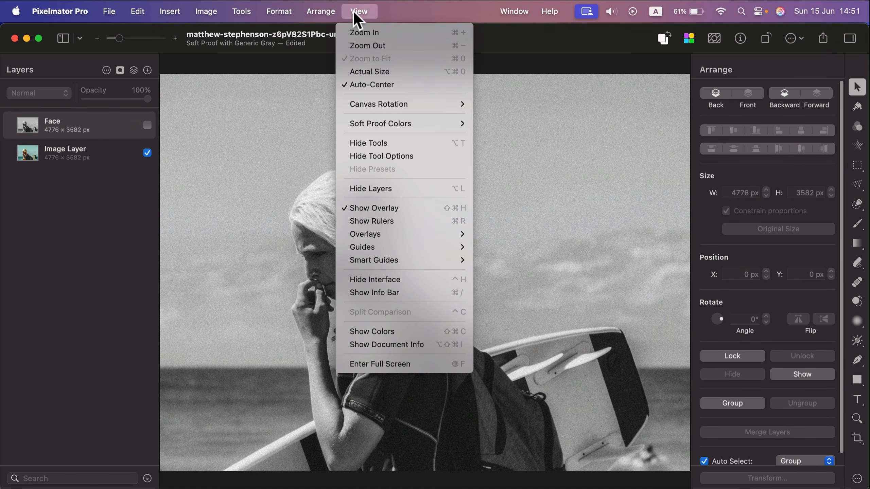
{"action": "mouse_move", "coordinate": [381, 124]}
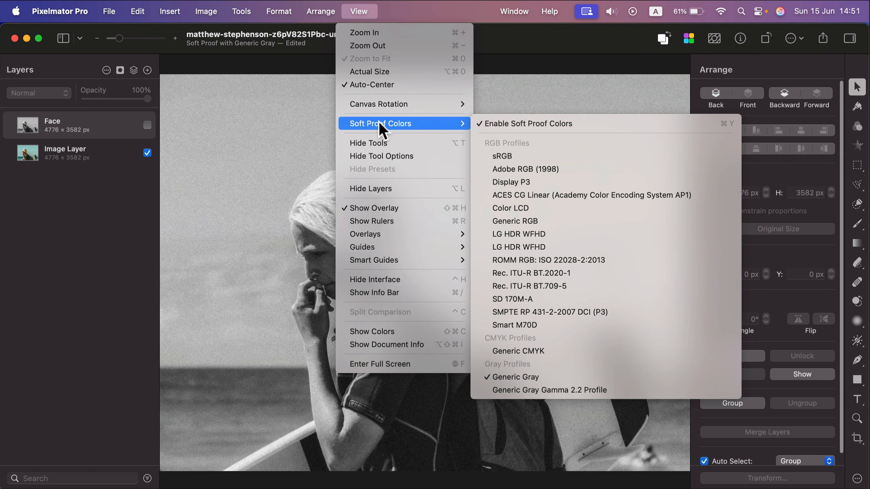
{"action": "left_click", "coordinate": [536, 46]}
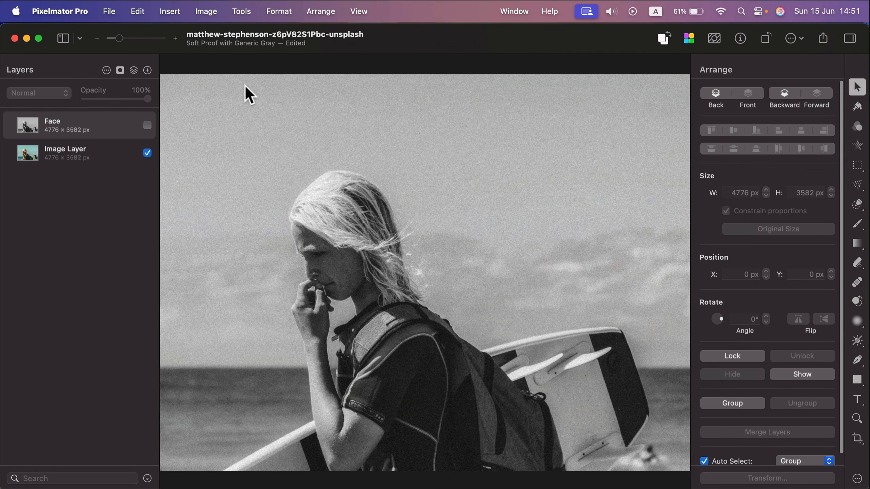
Open the export settings for the soft-proofed photo and show the color profile choices
{"action": "left_click", "coordinate": [113, 13]}
{"action": "left_click", "coordinate": [123, 200]}
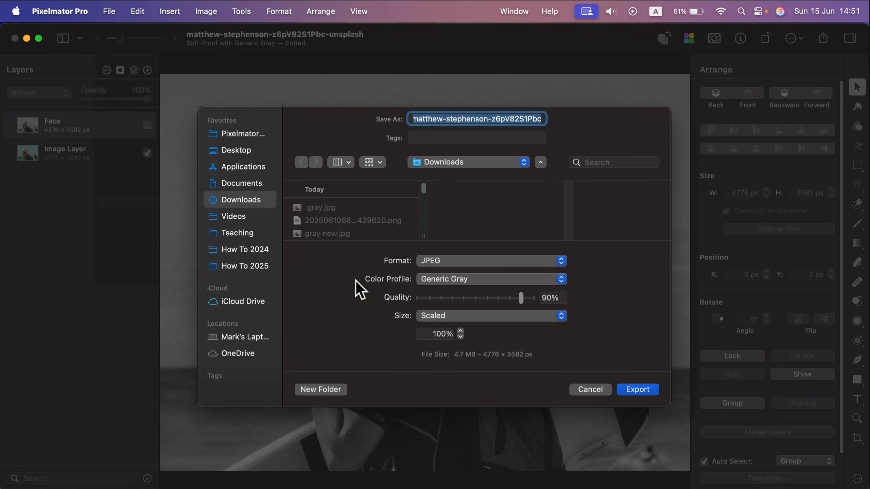
{"action": "left_click", "coordinate": [465, 279]}
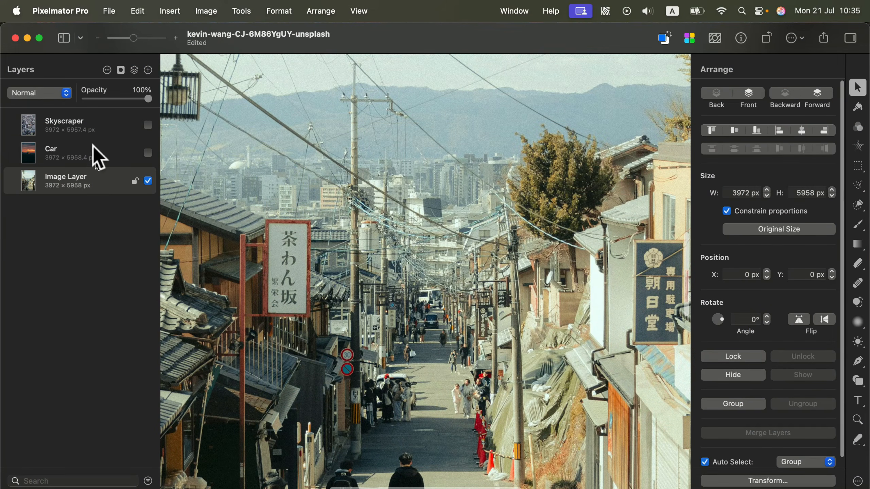
Toggle the street photo's Image Layer off and back on to check the layer's visibility
{"action": "mouse_move", "coordinate": [97, 158]}
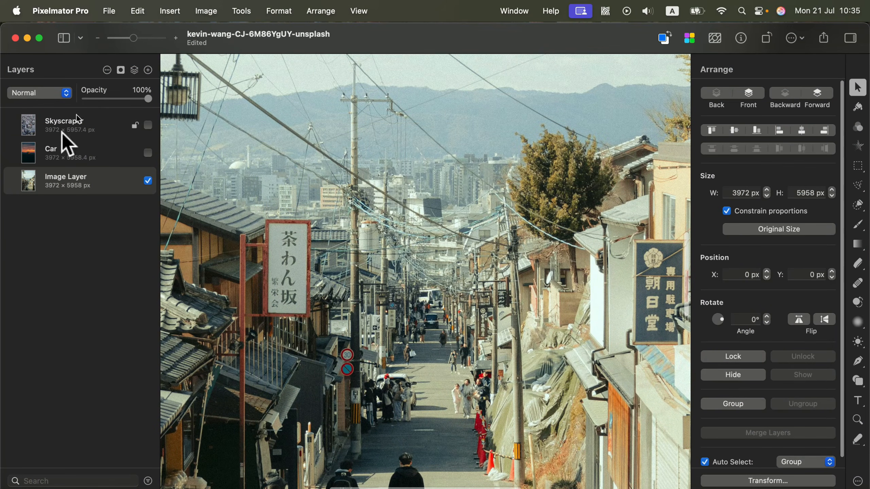
{"action": "left_click", "coordinate": [149, 180]}
{"action": "left_click", "coordinate": [148, 180]}
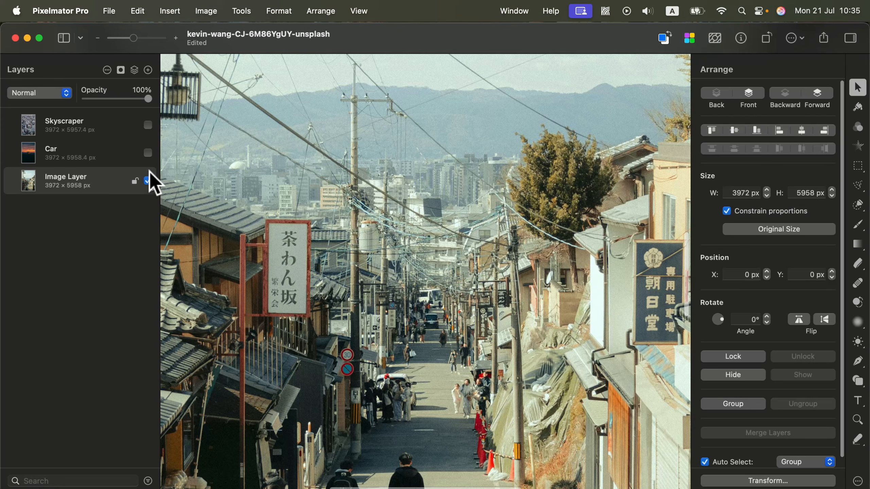
Show the Car and Skyscraper layers above the street photo
{"action": "left_click", "coordinate": [148, 153]}
{"action": "left_click", "coordinate": [148, 125]}
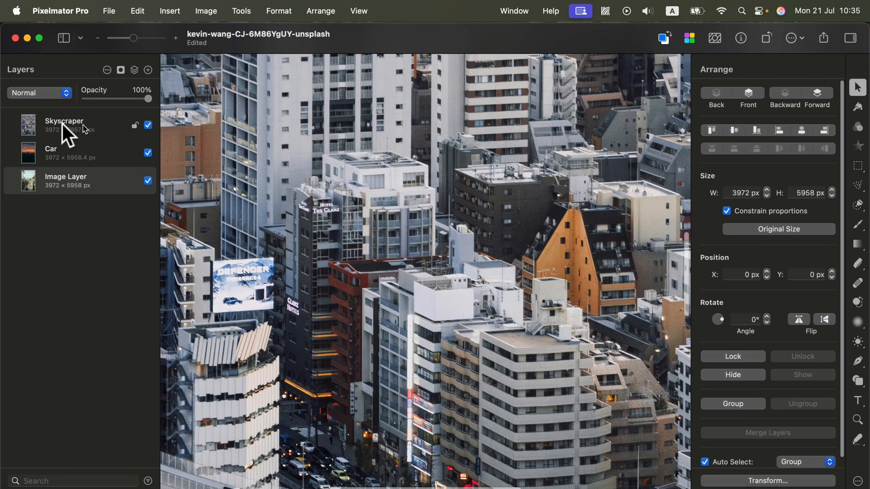
{"action": "left_click_drag", "start_coordinate": [133, 38], "coordinate": [115, 34]}
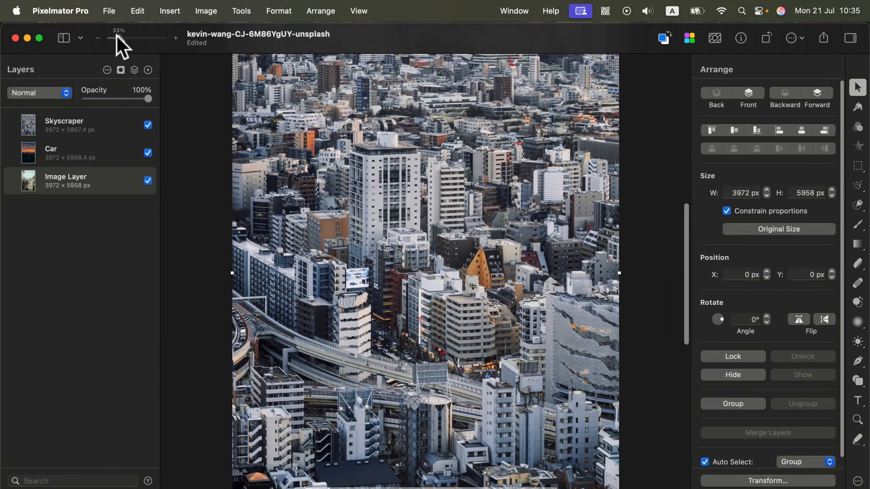
Try the Skyscraper layer at 50% opacity, restore it to 100%, and preview the available blend modes from Darken to Luminosity
{"action": "left_click", "coordinate": [124, 127]}
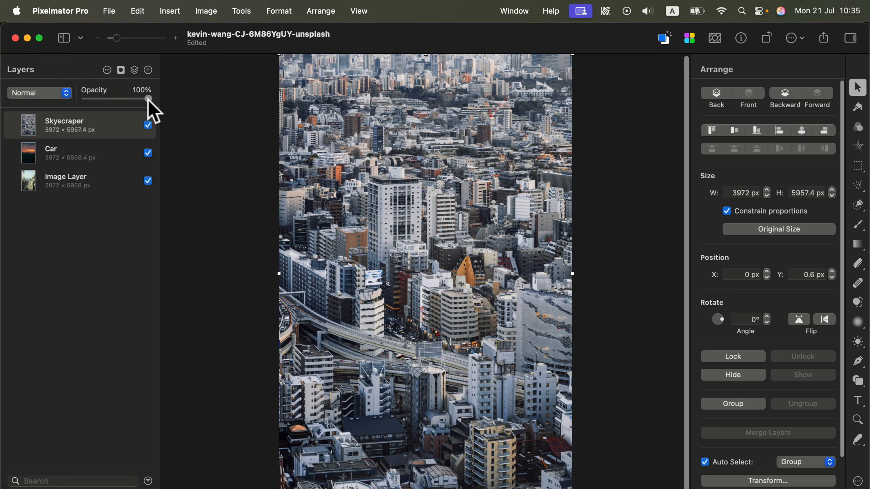
{"action": "left_click_drag", "start_coordinate": [147, 100], "coordinate": [117, 100]}
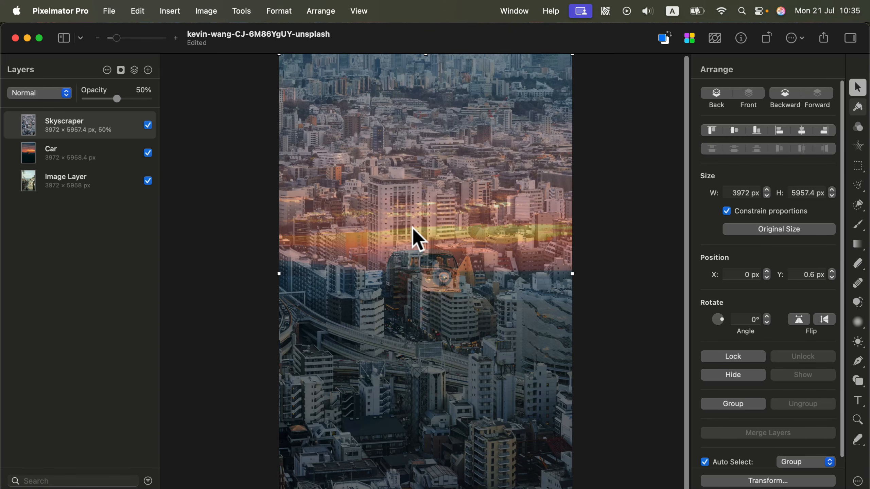
{"action": "left_click_drag", "start_coordinate": [117, 99], "coordinate": [167, 111]}
{"action": "left_click", "coordinate": [64, 96]}
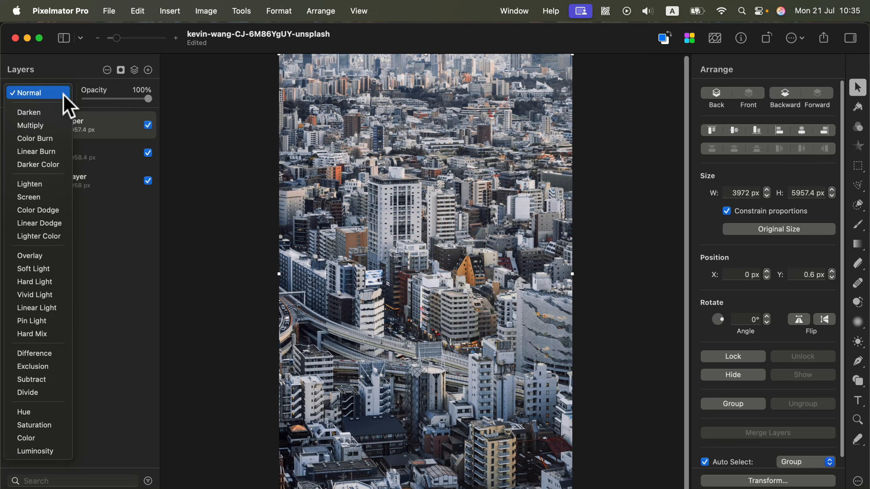
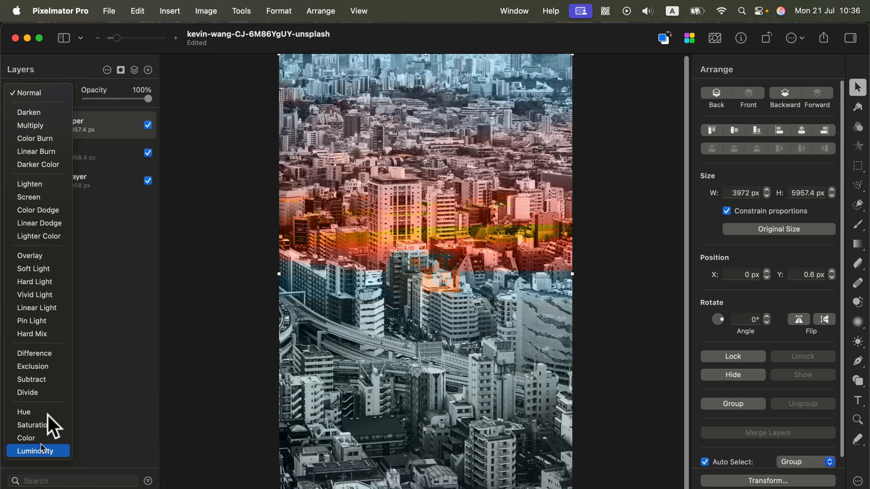
{"action": "left_click", "coordinate": [67, 65]}
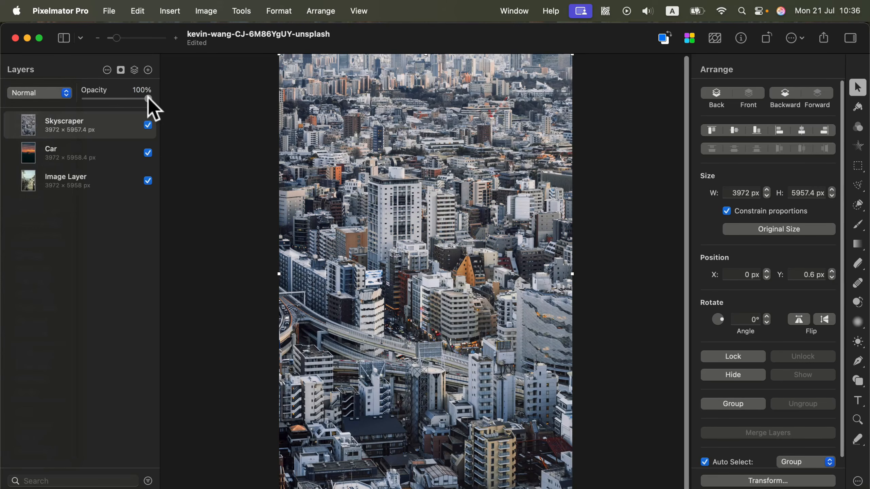
Set the Skyscraper layer's opacity to 50% and its blend mode to Overlay
{"action": "left_click_drag", "start_coordinate": [147, 99], "coordinate": [117, 99]}
{"action": "left_click", "coordinate": [63, 94]}
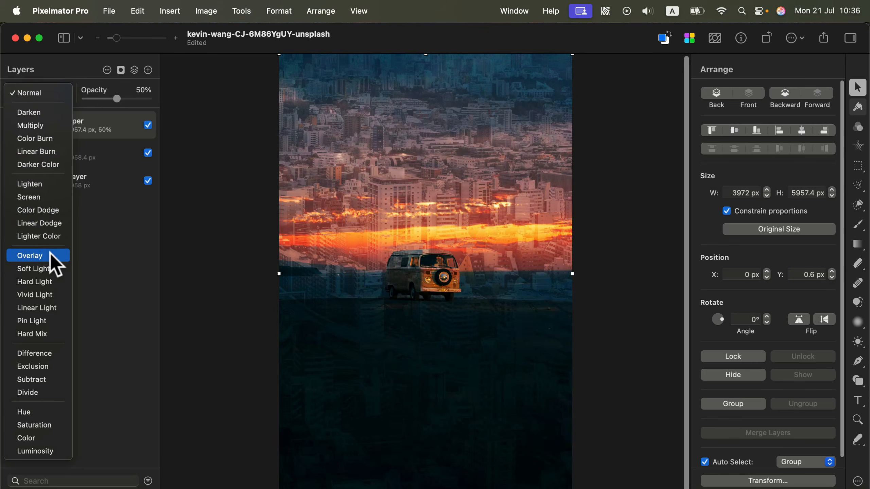
{"action": "left_click", "coordinate": [50, 256]}
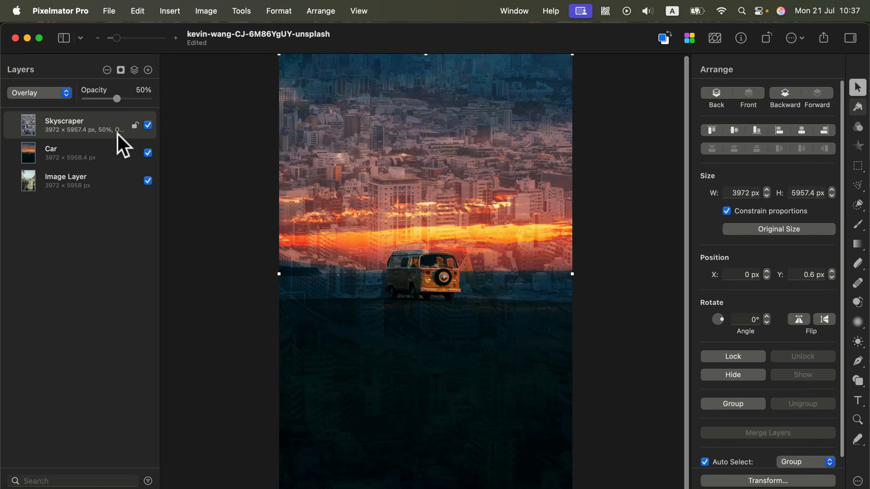
Widen the layers sidebar slightly, and reset the Skyscraper layer to 100% opacity and the Normal blend mode
{"action": "left_click", "coordinate": [119, 151]}
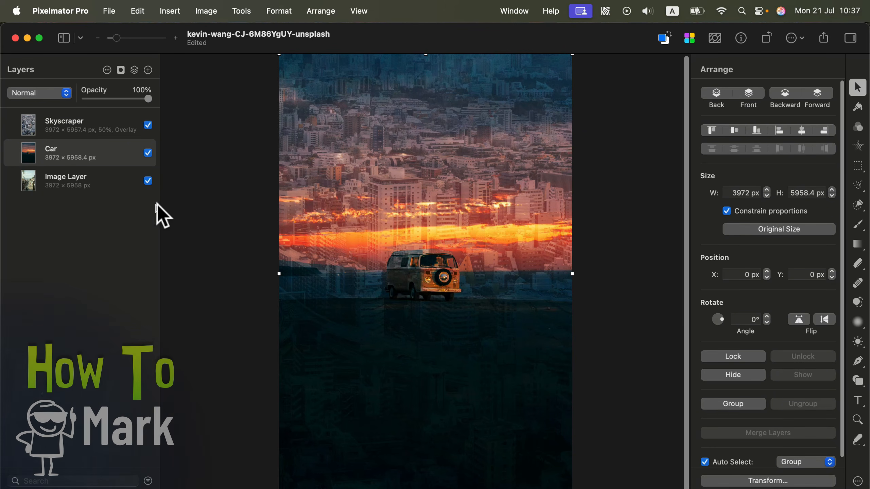
{"action": "left_click_drag", "start_coordinate": [159, 204], "coordinate": [184, 217]}
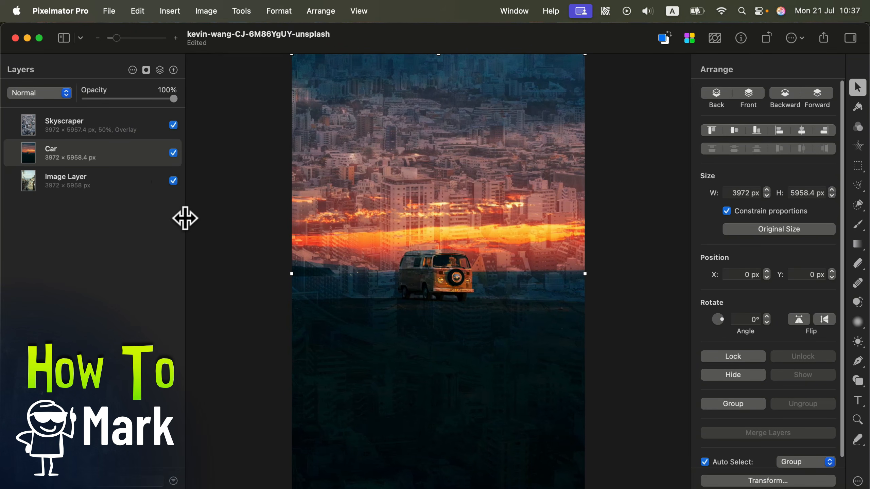
{"action": "left_click", "coordinate": [134, 120]}
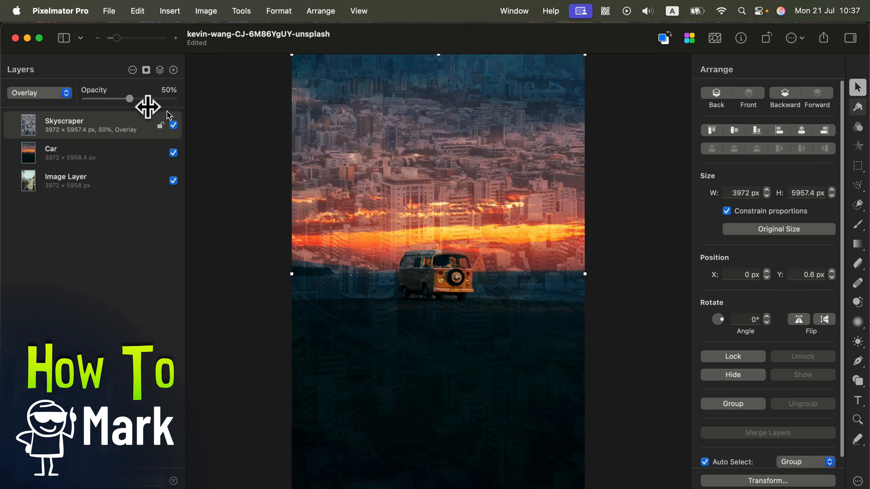
{"action": "left_click_drag", "start_coordinate": [131, 100], "coordinate": [197, 101]}
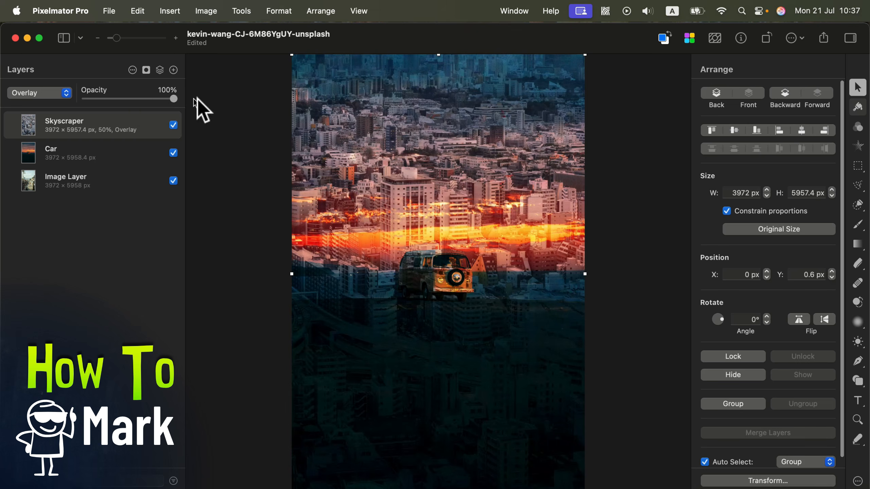
{"action": "left_click", "coordinate": [44, 93]}
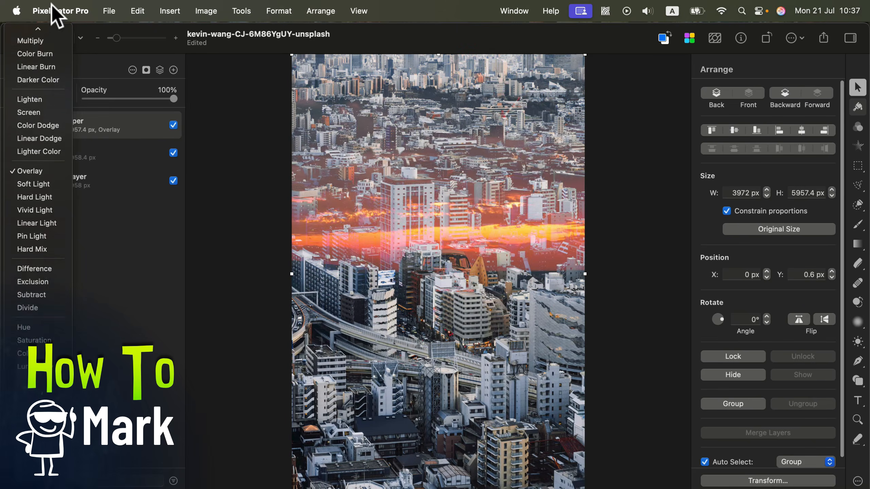
{"action": "left_click", "coordinate": [36, 33]}
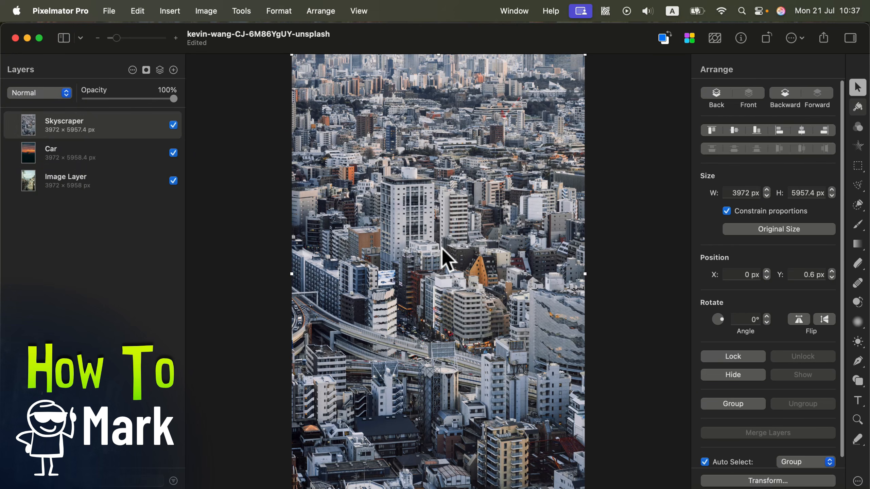
Add a mask to the Skyscraper layer and select the mask for editing
{"action": "left_click", "coordinate": [146, 70]}
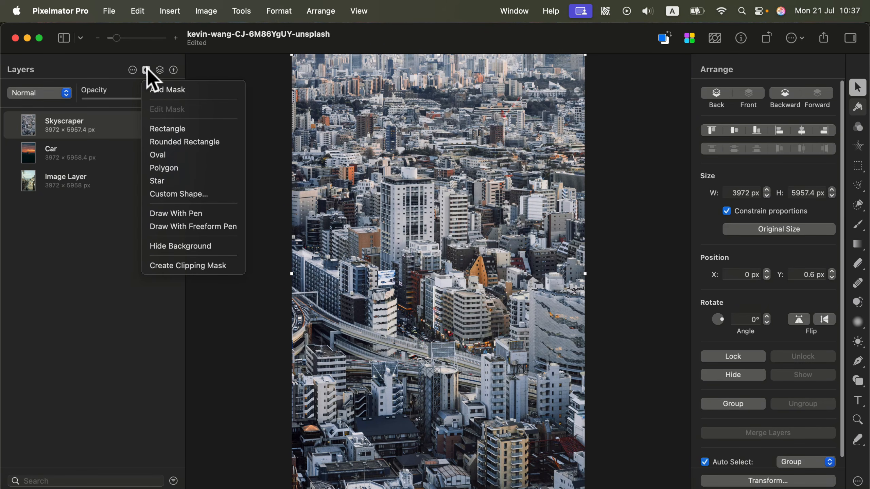
{"action": "left_click", "coordinate": [161, 90]}
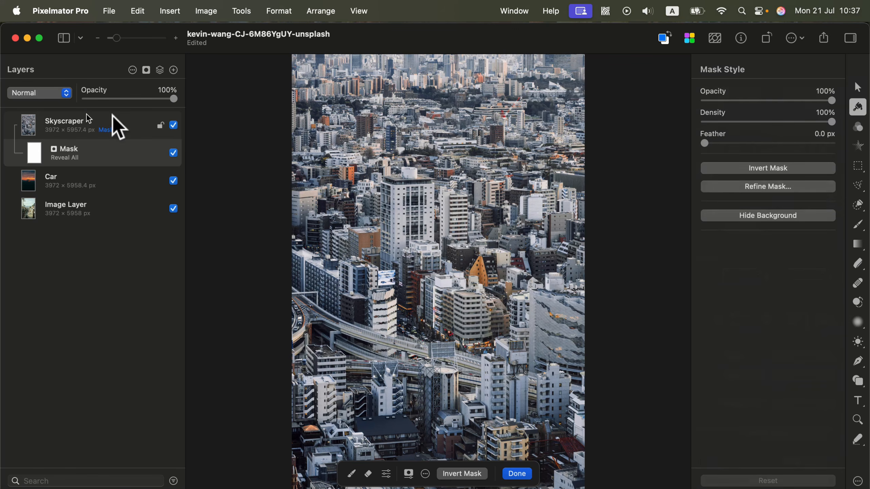
{"action": "left_click", "coordinate": [113, 126]}
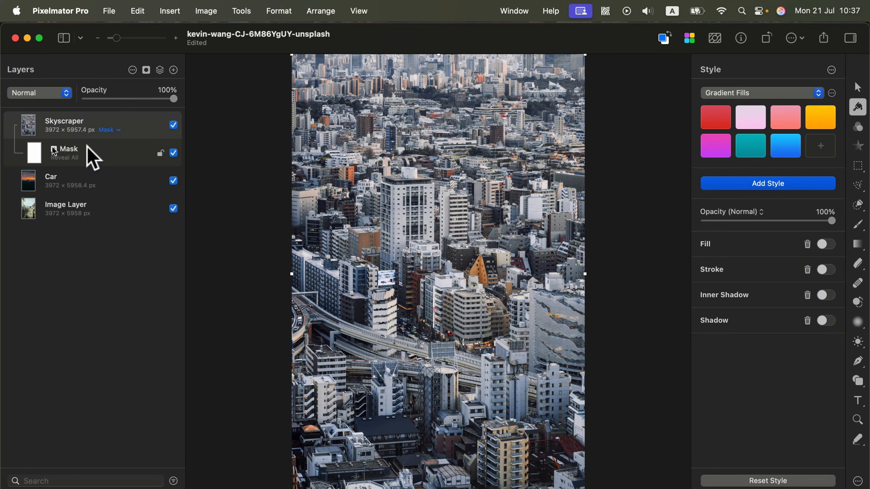
{"action": "left_click", "coordinate": [131, 148]}
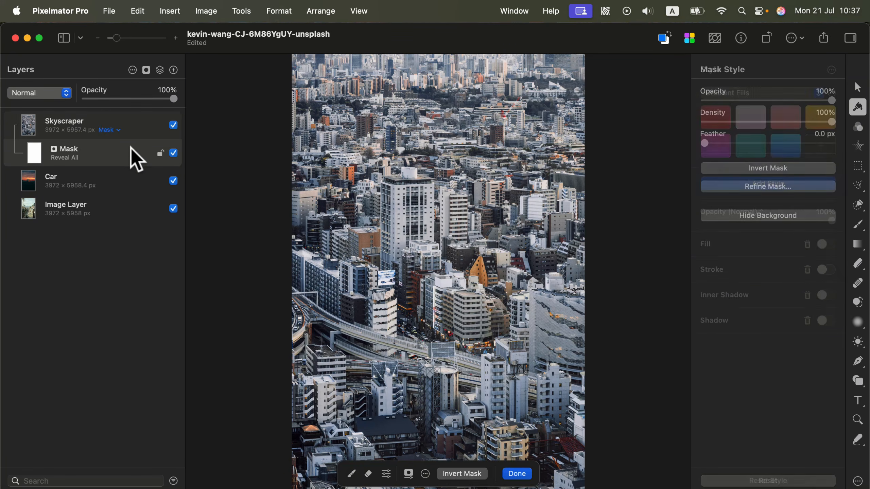
Draw linear black-to-white gradients on the Skyscraper mask with Gradient Fill, trying vertical fades and finishing with a wide horizontal fade across the van
{"action": "left_click", "coordinate": [857, 244]}
{"action": "left_click", "coordinate": [857, 244]}
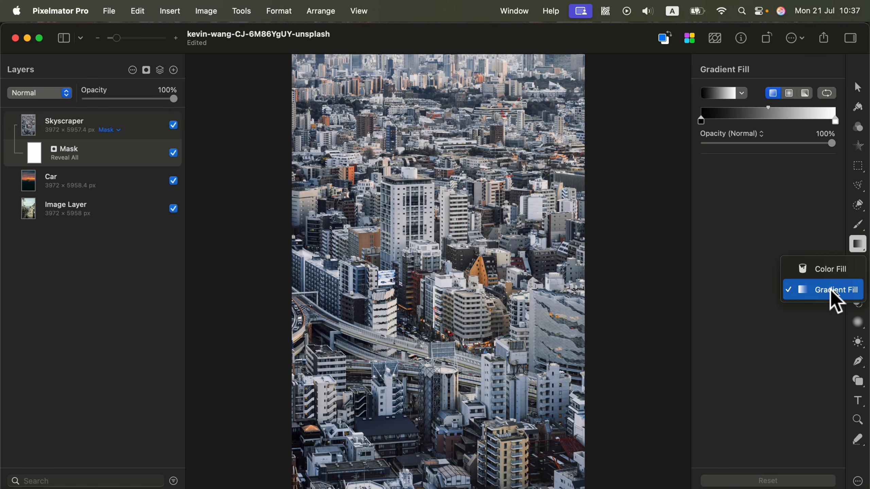
{"action": "left_click", "coordinate": [818, 289]}
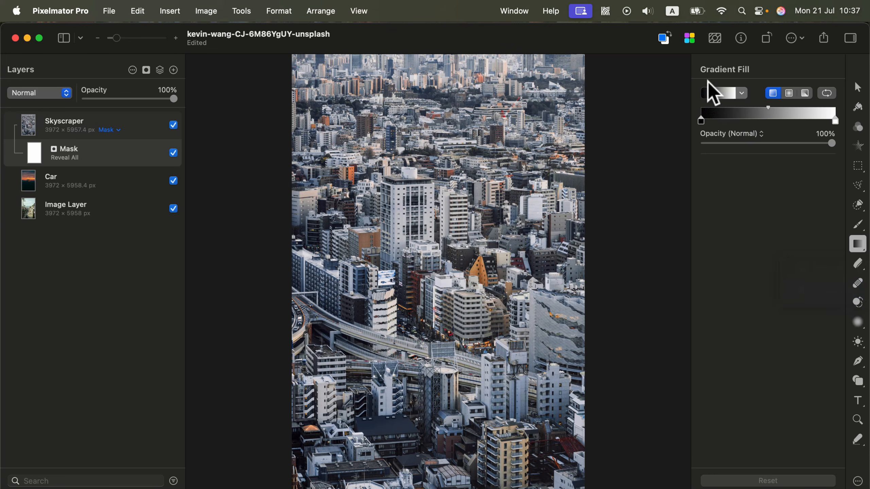
{"action": "mouse_move", "coordinate": [419, 356]}
{"action": "left_mouse_down"}
{"action": "mouse_move", "coordinate": [435, 175]}
{"action": "mouse_move", "coordinate": [440, 182]}
{"action": "left_mouse_up"}
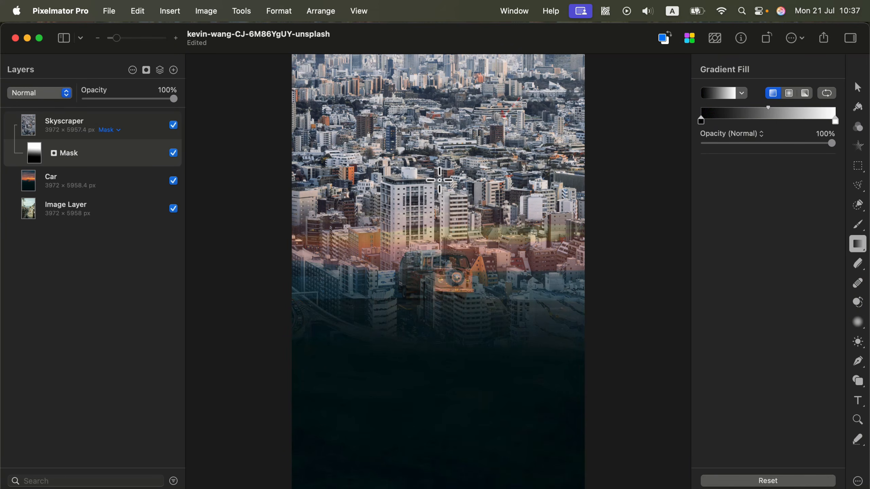
{"action": "left_click_drag", "start_coordinate": [439, 149], "coordinate": [437, 343]}
{"action": "left_click_drag", "start_coordinate": [406, 275], "coordinate": [490, 276]}
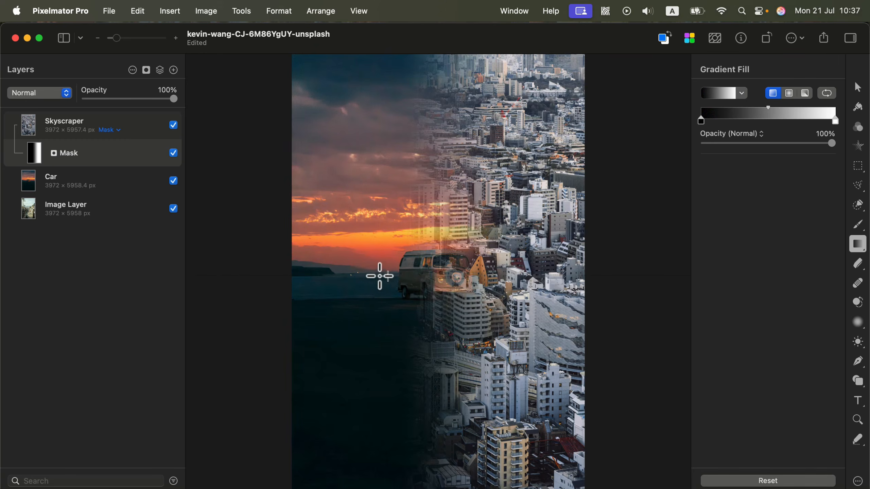
{"action": "left_click_drag", "start_coordinate": [379, 276], "coordinate": [513, 276]}
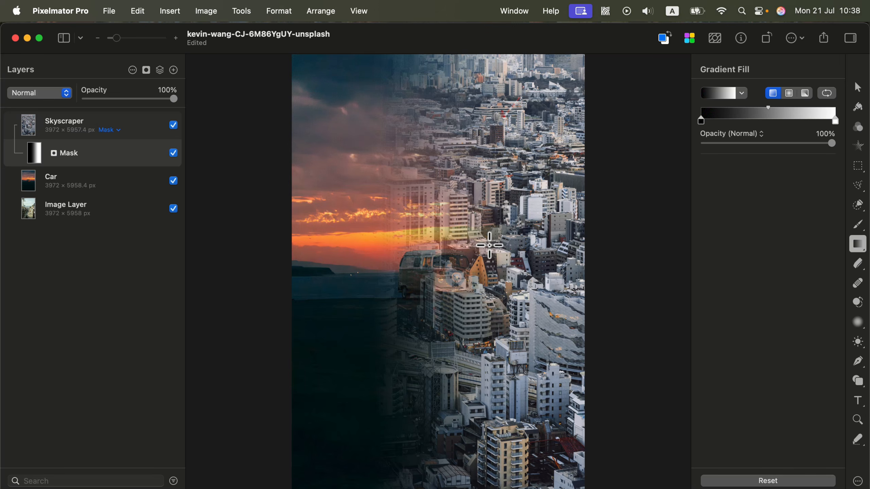
Remove the Skyscraper layer's mask, and move Image Layer to the top of the stack at 100% opacity with Normal blending
{"action": "right_click", "coordinate": [120, 161]}
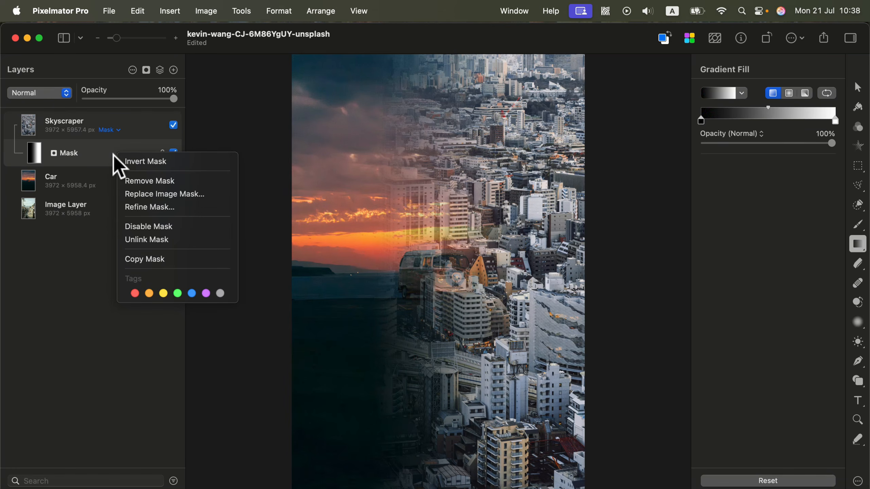
{"action": "left_click", "coordinate": [148, 181]}
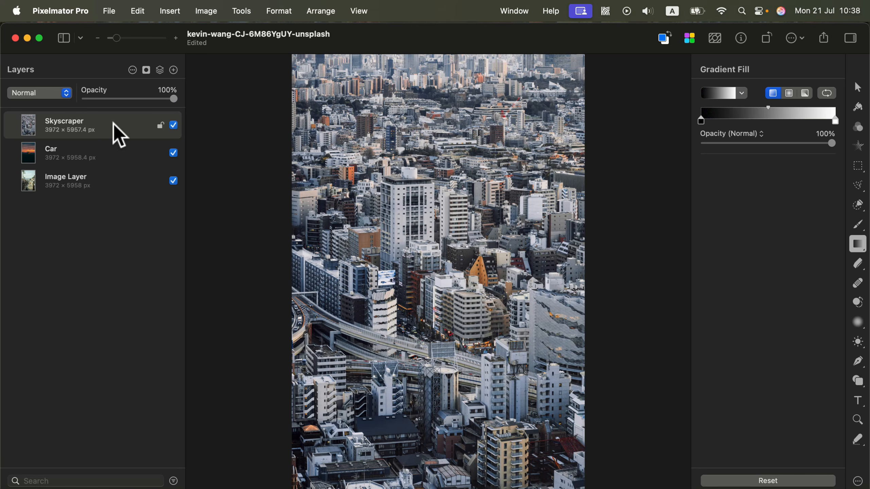
{"action": "left_click", "coordinate": [46, 179]}
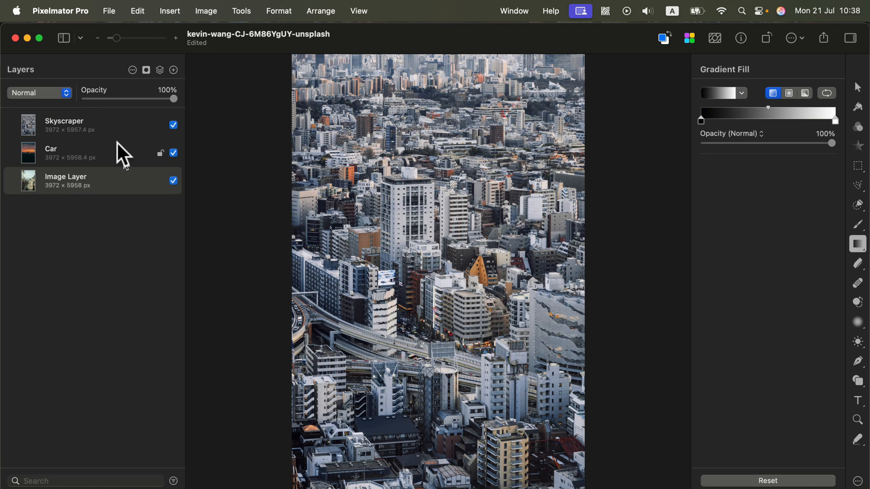
{"action": "left_click_drag", "start_coordinate": [107, 182], "coordinate": [120, 121]}
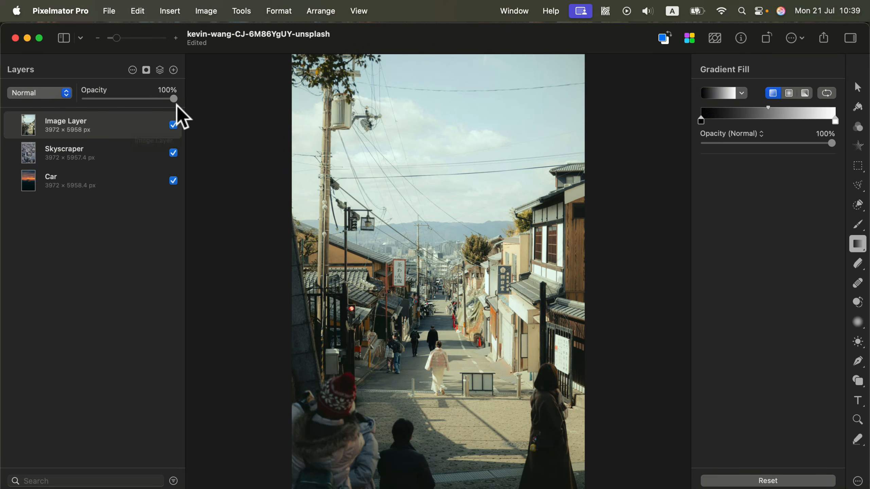
{"action": "mouse_move", "coordinate": [174, 100]}
{"action": "left_mouse_down"}
{"action": "mouse_move", "coordinate": [90, 99]}
{"action": "mouse_move", "coordinate": [174, 99]}
{"action": "left_mouse_up"}
{"action": "left_click", "coordinate": [59, 91]}
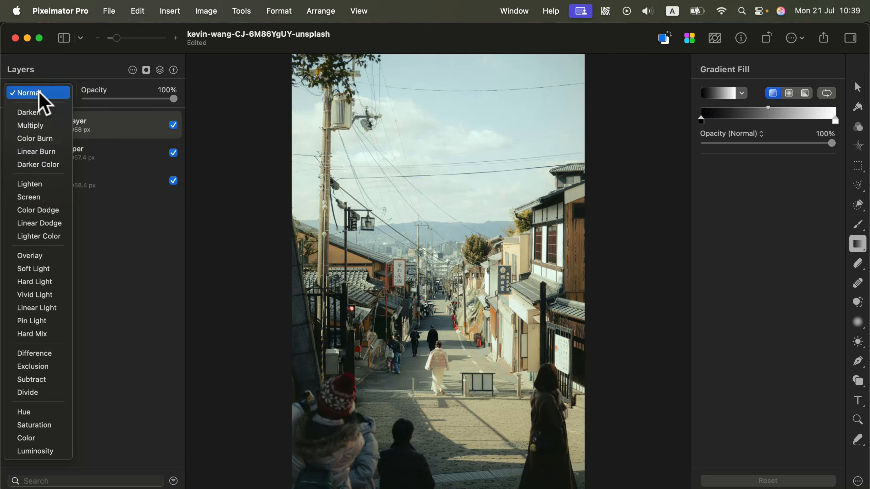
{"action": "left_click", "coordinate": [17, 93]}
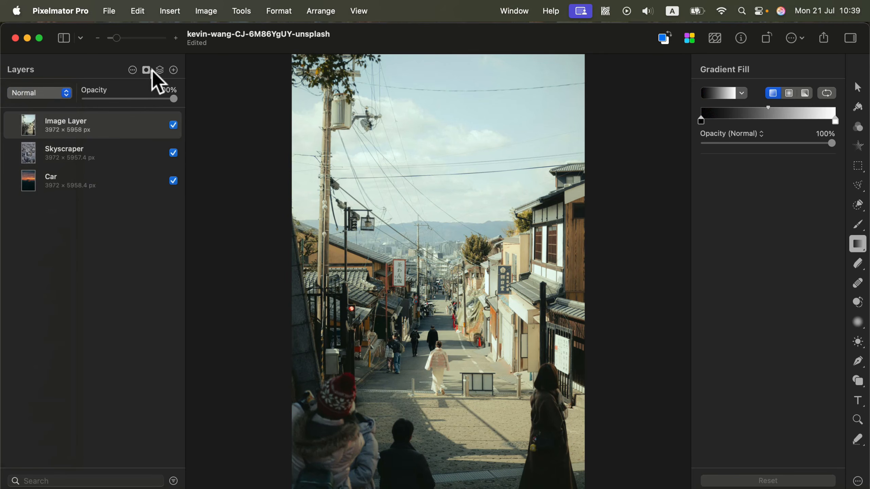
Add a mask to Image Layer and draw a radial black-to-white gradient on it, centred over the upper-right part of the street photo
{"action": "left_click", "coordinate": [147, 70]}
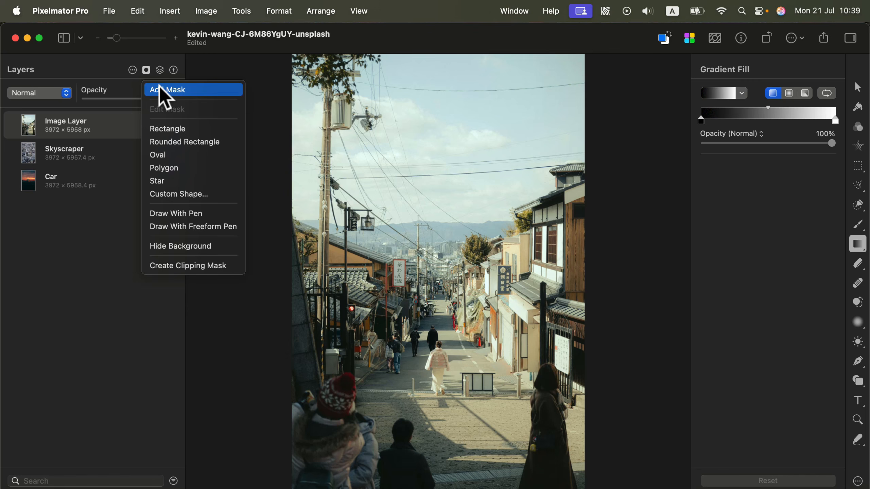
{"action": "left_click", "coordinate": [159, 86]}
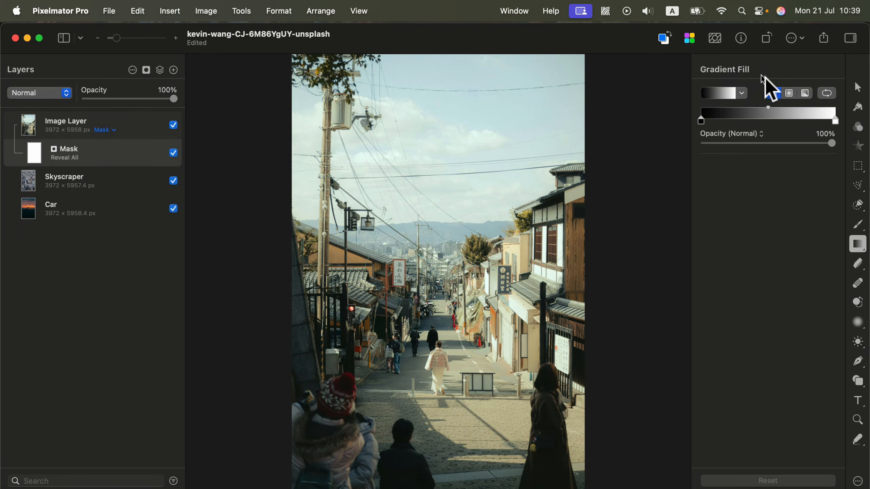
{"action": "left_click", "coordinate": [789, 94]}
{"action": "left_click_drag", "start_coordinate": [542, 210], "coordinate": [385, 207]}
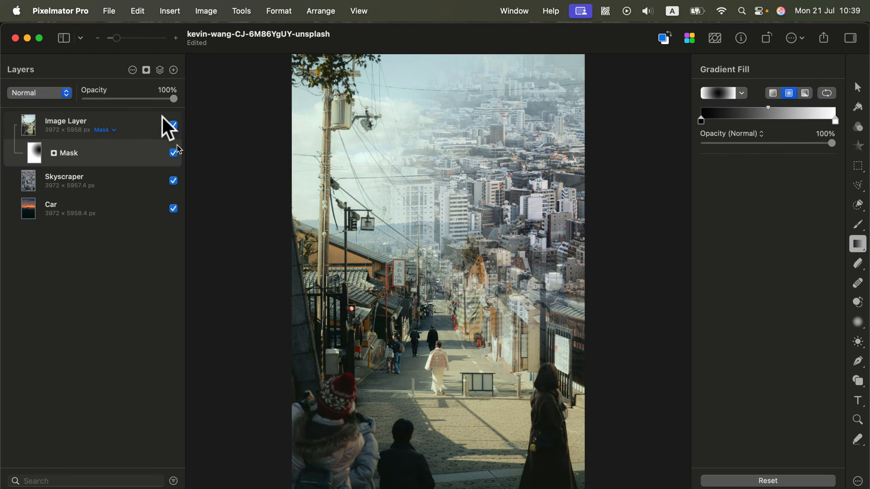
Toggle the visibility of Image Layer and of its mask to compare the effect, leaving the mask off
{"action": "left_click", "coordinate": [173, 125]}
{"action": "left_click", "coordinate": [173, 125]}
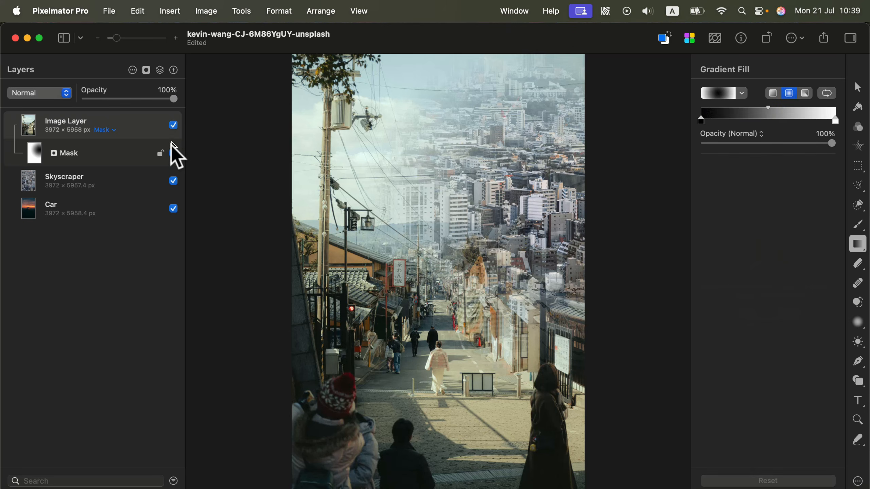
{"action": "left_click", "coordinate": [173, 153]}
{"action": "left_click", "coordinate": [173, 153]}
{"action": "left_click", "coordinate": [173, 153]}
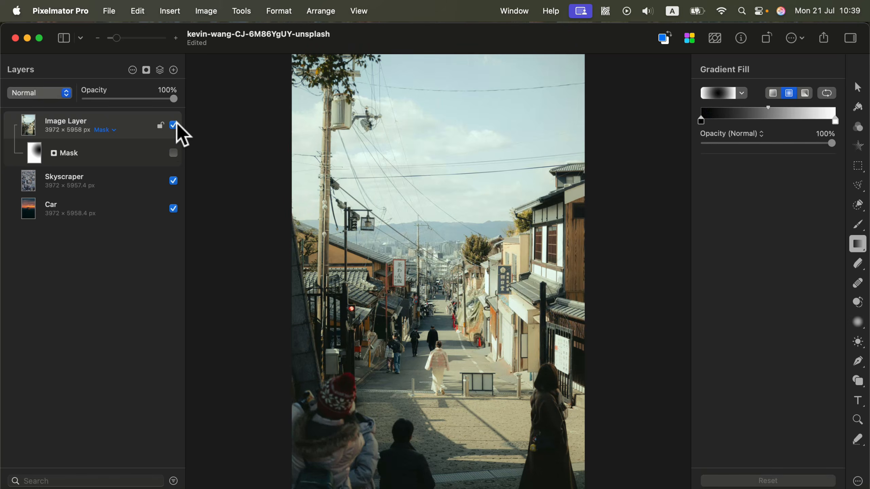
Toggle the visibility of Image Layer and its mask to compare the effect, leaving both turned on
{"action": "left_click", "coordinate": [174, 125]}
{"action": "left_click", "coordinate": [173, 125]}
{"action": "left_click", "coordinate": [174, 153]}
{"action": "left_click", "coordinate": [174, 153]}
{"action": "left_click", "coordinate": [174, 153]}
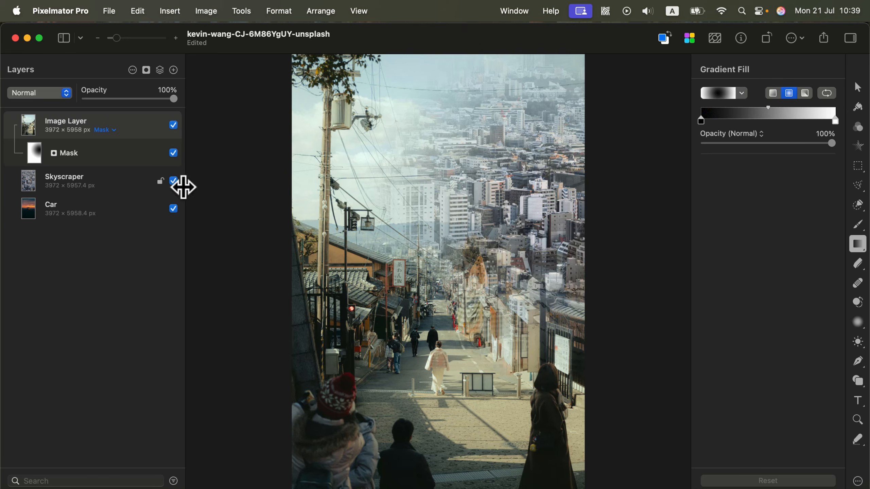
Hide the Skyscraper and Car layers to examine the masked area of Image Layer, and show both layers again
{"action": "left_click", "coordinate": [173, 180]}
{"action": "left_click", "coordinate": [174, 181]}
{"action": "left_click", "coordinate": [173, 181]}
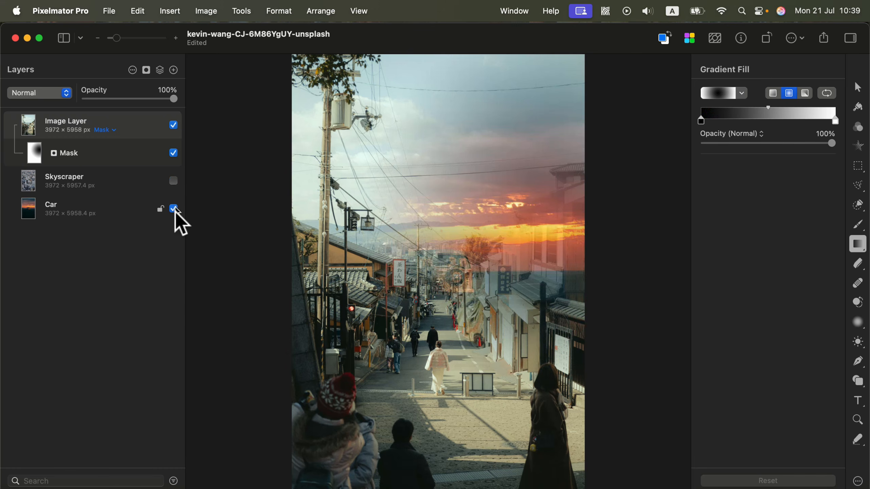
{"action": "left_click", "coordinate": [173, 208]}
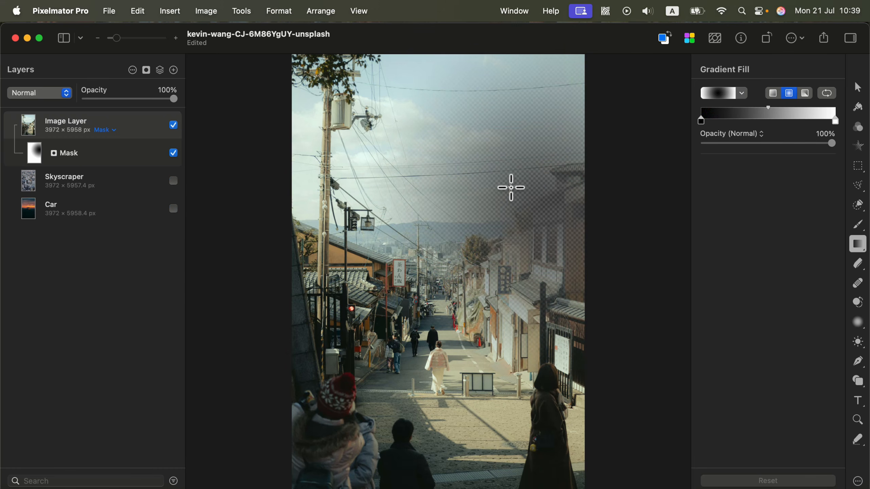
{"action": "left_click", "coordinate": [173, 181]}
{"action": "left_click", "coordinate": [173, 209]}
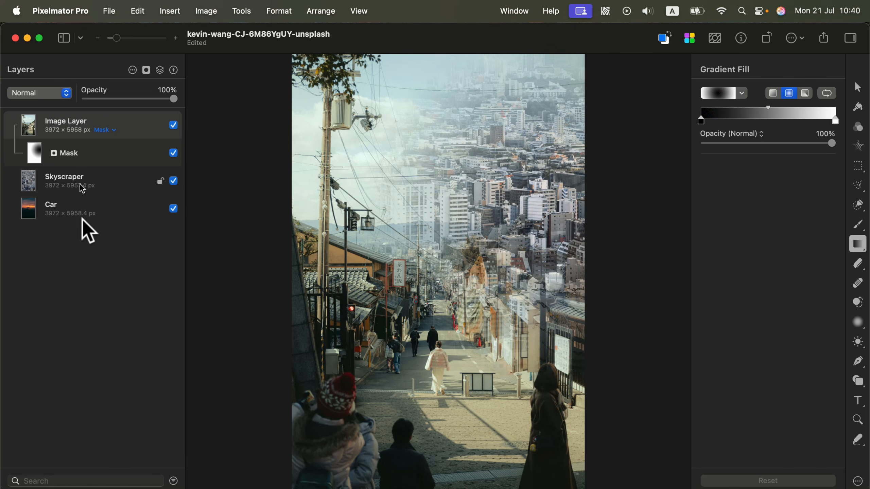
{"action": "left_click", "coordinate": [66, 93]}
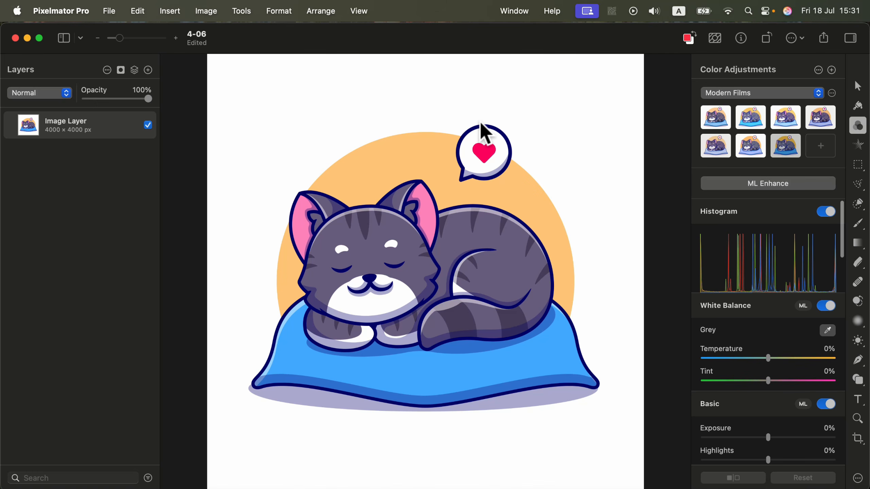
Draw a closed curved path about 1349 × 898 px above the cat with the Pen tool and enable its fill
{"action": "left_click", "coordinate": [859, 360]}
{"action": "left_click_drag", "start_coordinate": [378, 109], "coordinate": [355, 137]}
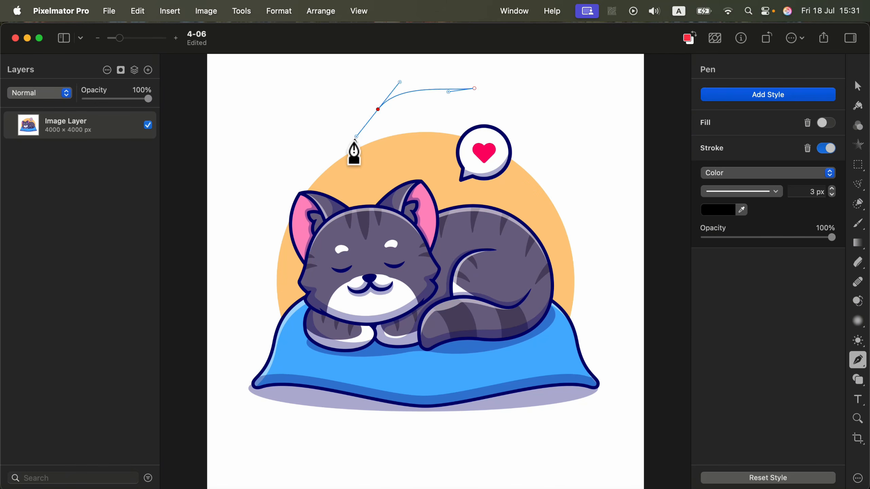
{"action": "left_click_drag", "start_coordinate": [510, 119], "coordinate": [447, 89]}
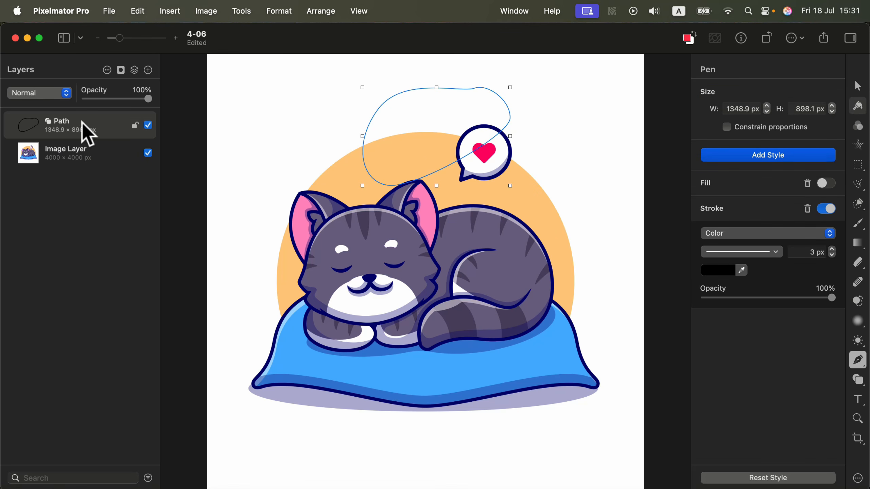
{"action": "left_click", "coordinate": [826, 183]}
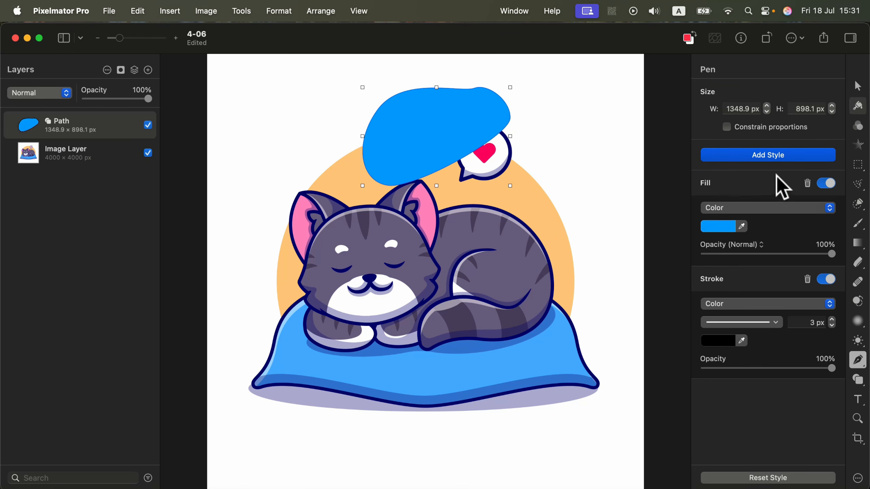
Move the filled path slightly down over the speech bubble and the cat's ear, and delete it
{"action": "left_click", "coordinate": [857, 88]}
{"action": "left_click_drag", "start_coordinate": [461, 127], "coordinate": [465, 158]}
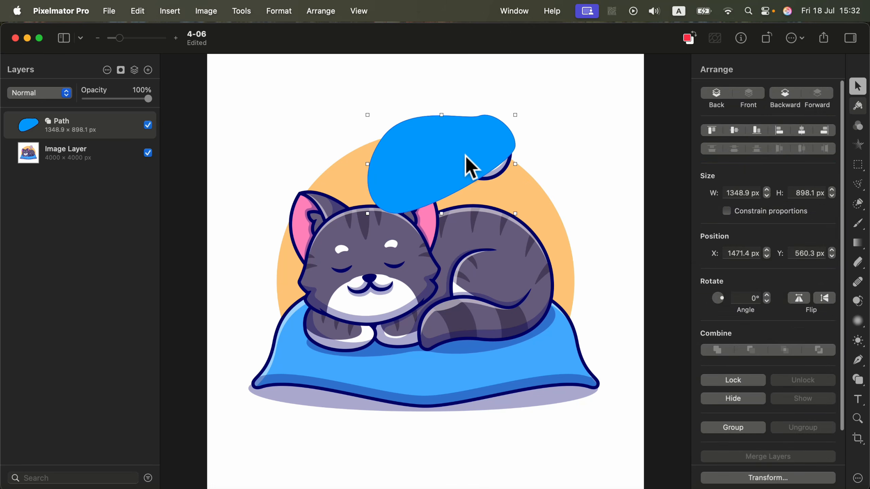
{"action": "key", "text": "Delete"}
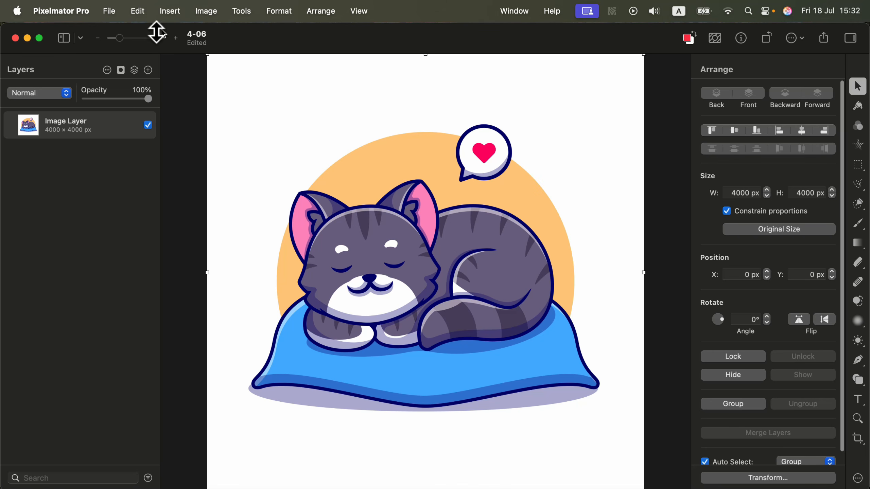
Start a Pen path at the pink inner ear beside the cat's back and trace the back's upper outline with curved points
{"action": "left_click_drag", "start_coordinate": [119, 37], "coordinate": [128, 37]}
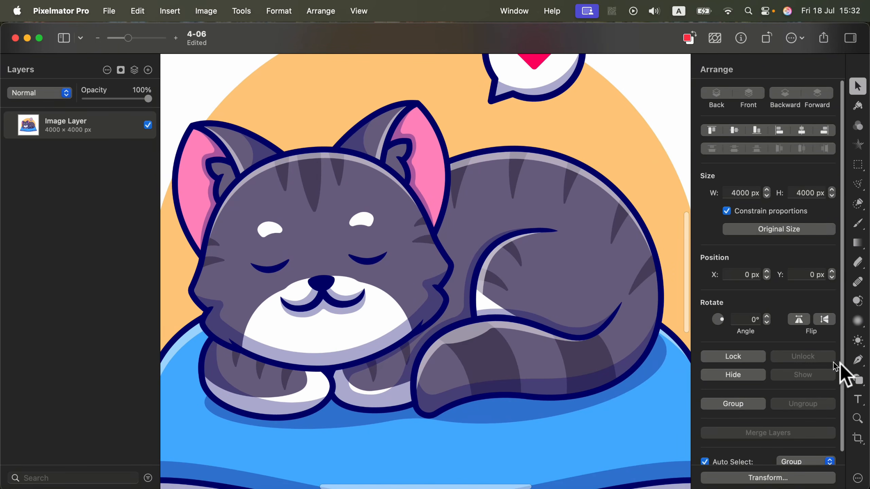
{"action": "left_click", "coordinate": [858, 360]}
{"action": "scroll", "coordinate": [445, 234], "scroll_direction": "up", "scroll_amount": 3}
{"action": "scroll", "coordinate": [444, 235], "scroll_direction": "up", "scroll_amount": 2}
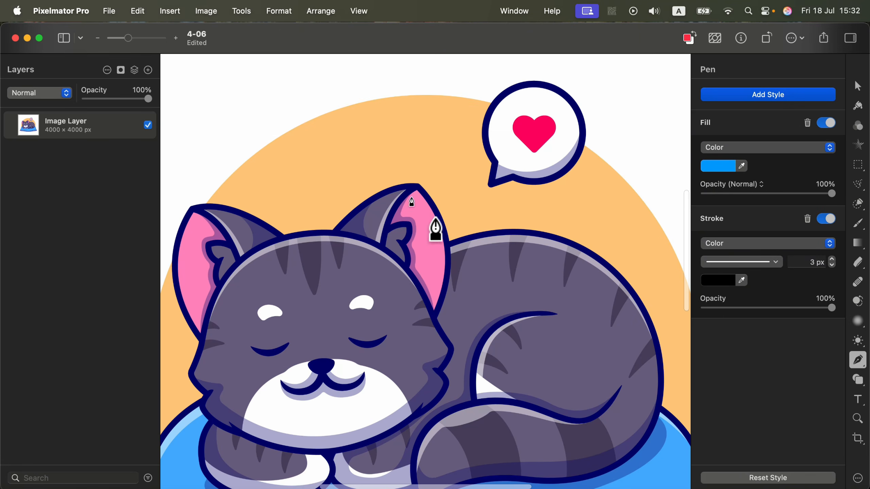
{"action": "scroll", "coordinate": [412, 337], "scroll_direction": "down", "scroll_amount": 5}
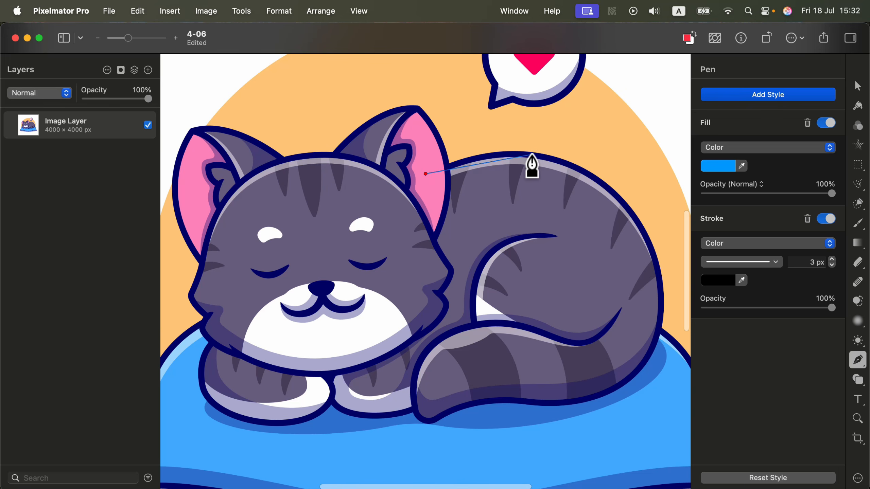
{"action": "left_click_drag", "start_coordinate": [531, 155], "coordinate": [567, 167]}
{"action": "left_click_drag", "start_coordinate": [631, 215], "coordinate": [647, 259]}
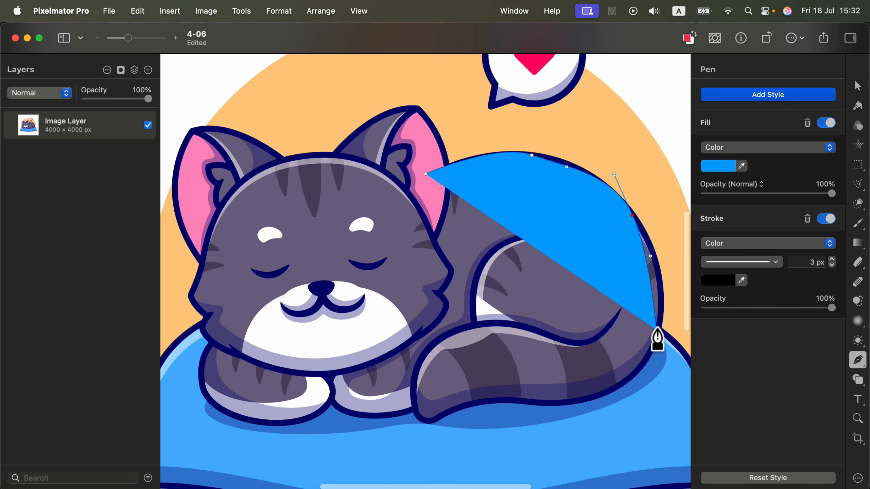
Continue the path around the rump and tail, close it at the ear, and sample its fill color from the cat's grey-purple fur
{"action": "left_click_drag", "start_coordinate": [660, 289], "coordinate": [661, 297]}
{"action": "left_click_drag", "start_coordinate": [639, 372], "coordinate": [622, 388]}
{"action": "left_click", "coordinate": [548, 405]}
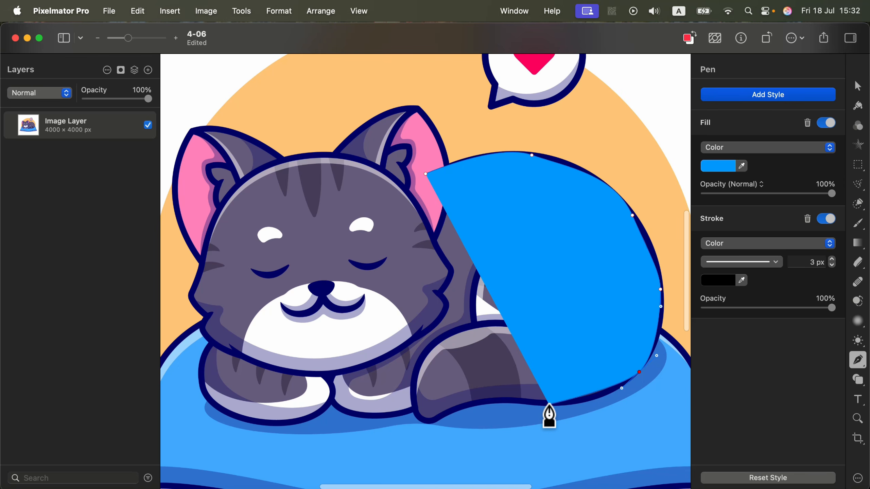
{"action": "left_click", "coordinate": [463, 407]}
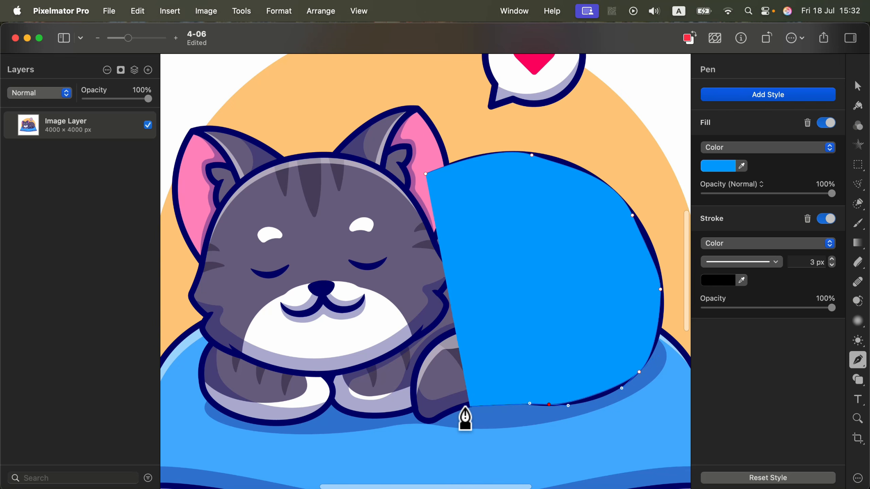
{"action": "left_click_drag", "start_coordinate": [460, 411], "coordinate": [408, 411]}
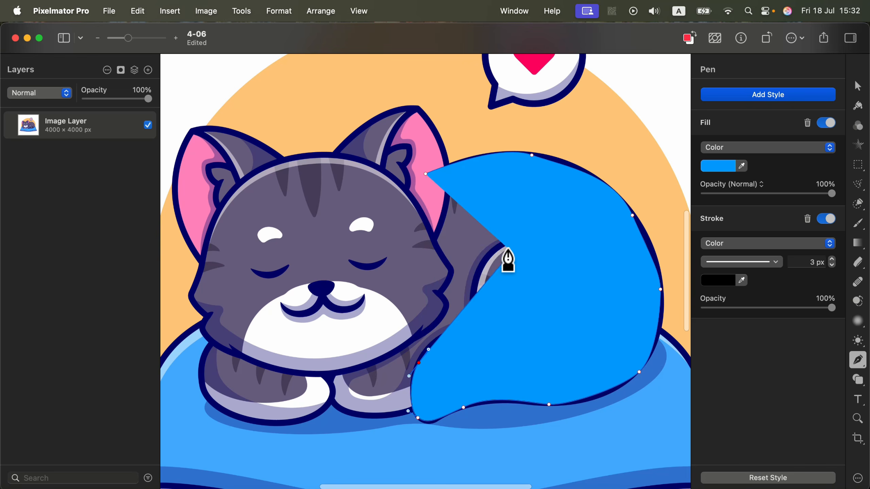
{"action": "left_click", "coordinate": [425, 174]}
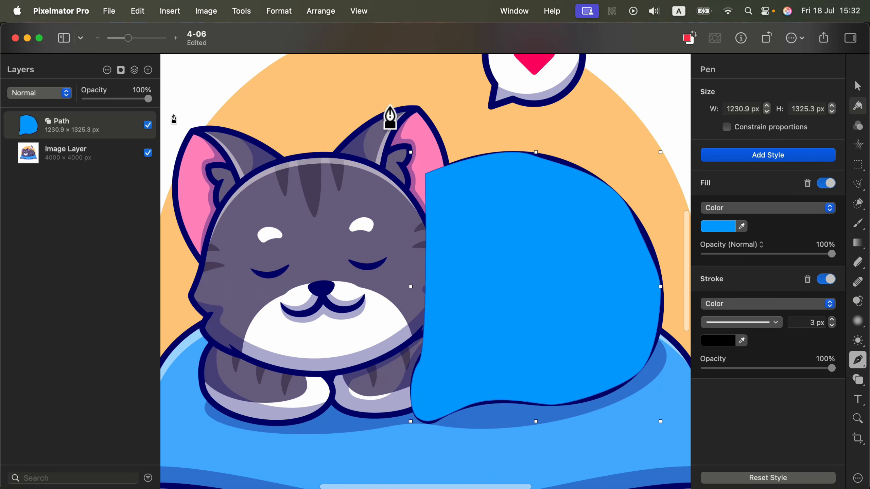
{"action": "left_click", "coordinate": [741, 226]}
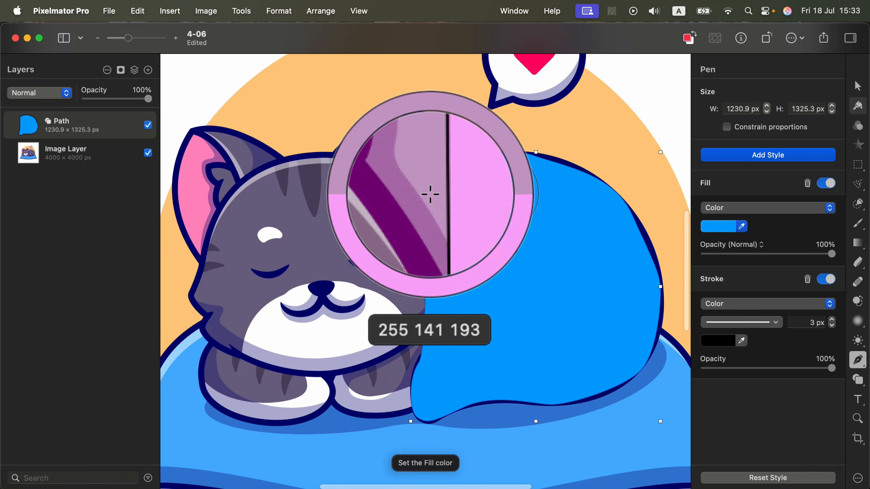
{"action": "left_click", "coordinate": [394, 205]}
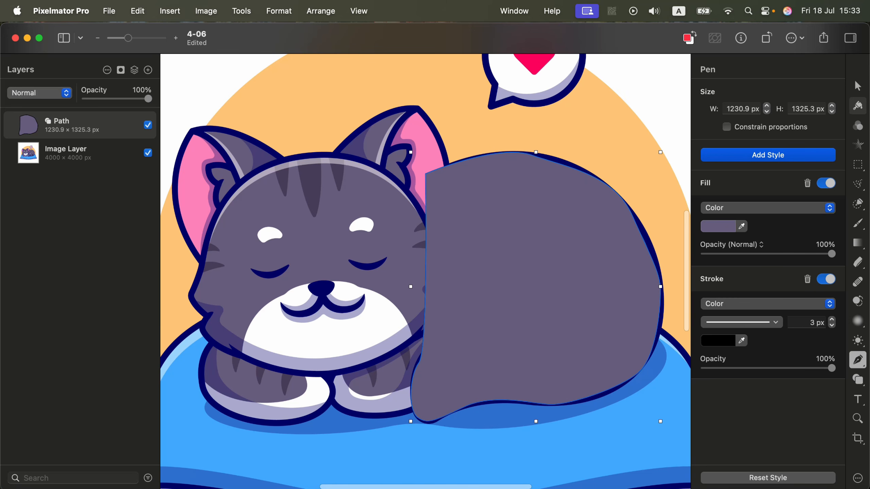
Switch to Photopea in Chrome, and enlarge and reposition the browser window
{"action": "left_click_drag", "start_coordinate": [869, 37], "coordinate": [540, 40]}
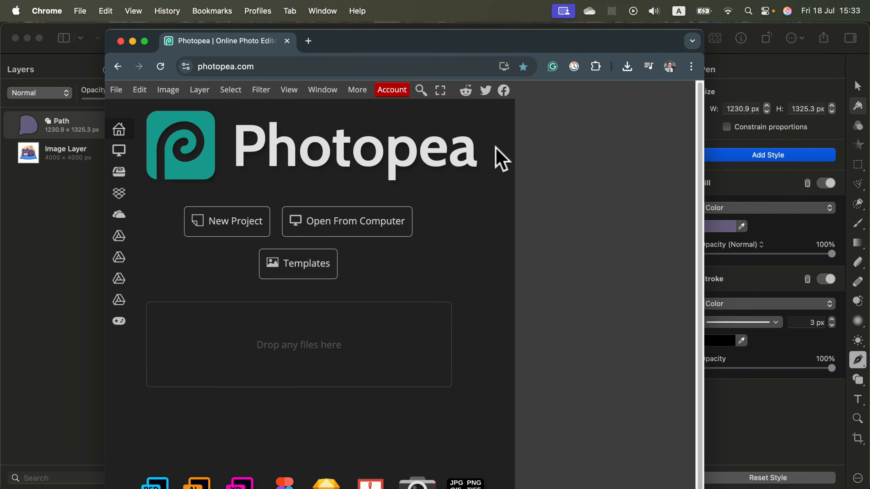
{"action": "left_click_drag", "start_coordinate": [697, 31], "coordinate": [832, 91]}
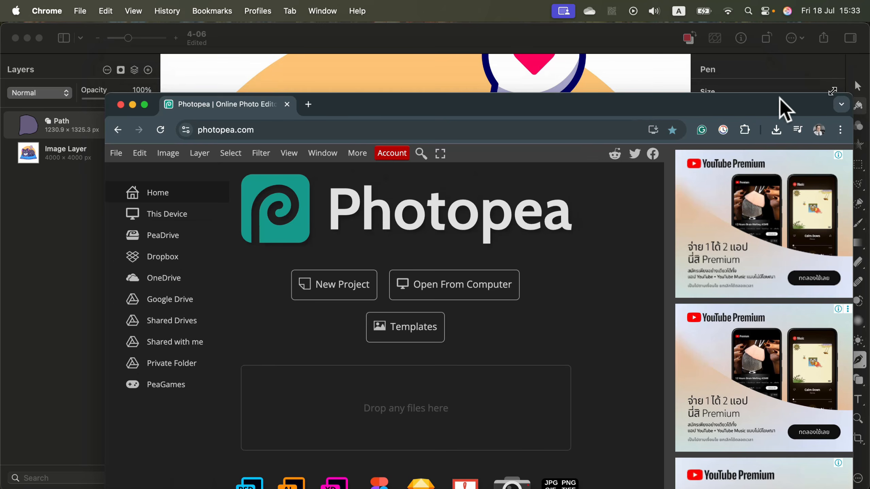
{"action": "left_click_drag", "start_coordinate": [779, 97], "coordinate": [741, 44]}
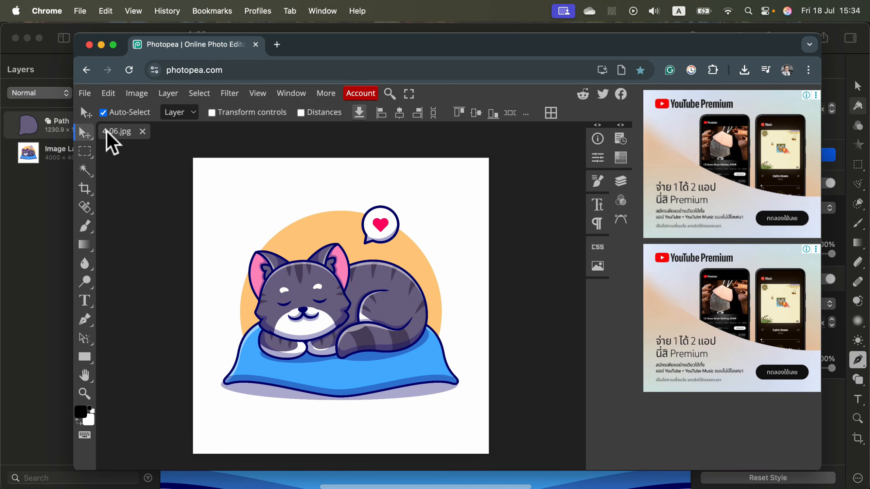
Vectorize the 4-06.jpg bitmap with 20 colors, the Cartoon option and Merge colors enabled
{"action": "left_click", "coordinate": [149, 89]}
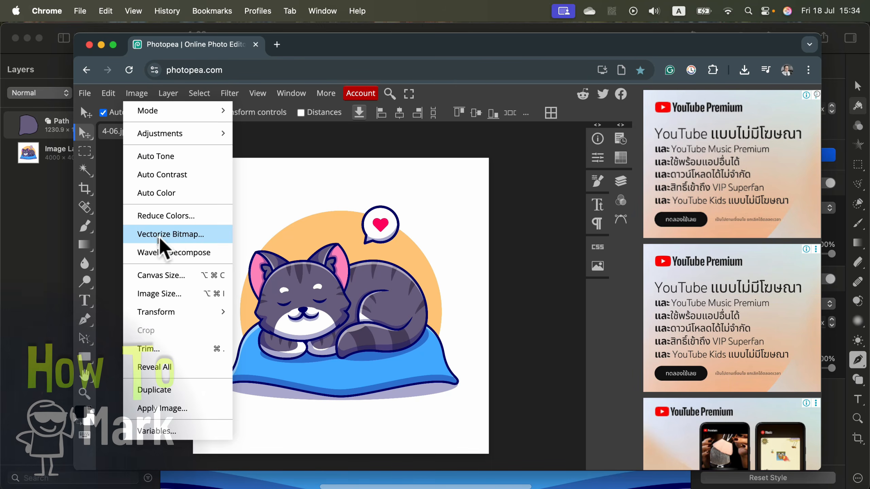
{"action": "left_click", "coordinate": [201, 236]}
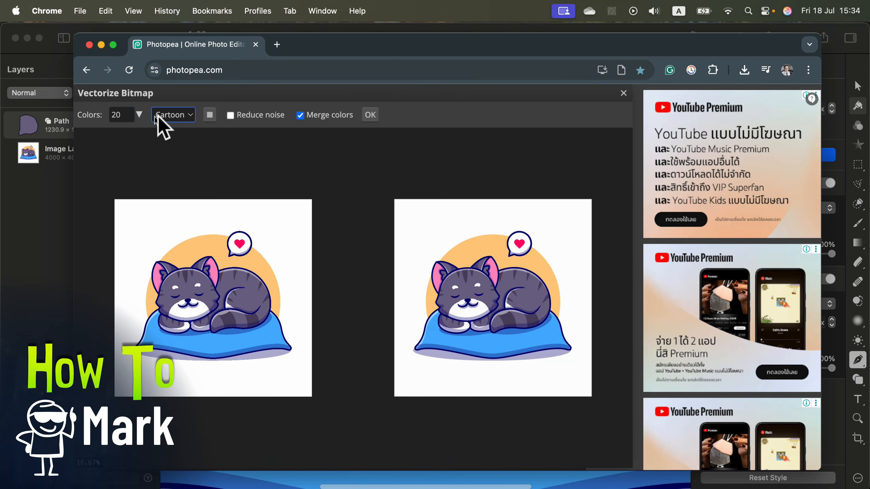
{"action": "left_click", "coordinate": [373, 116]}
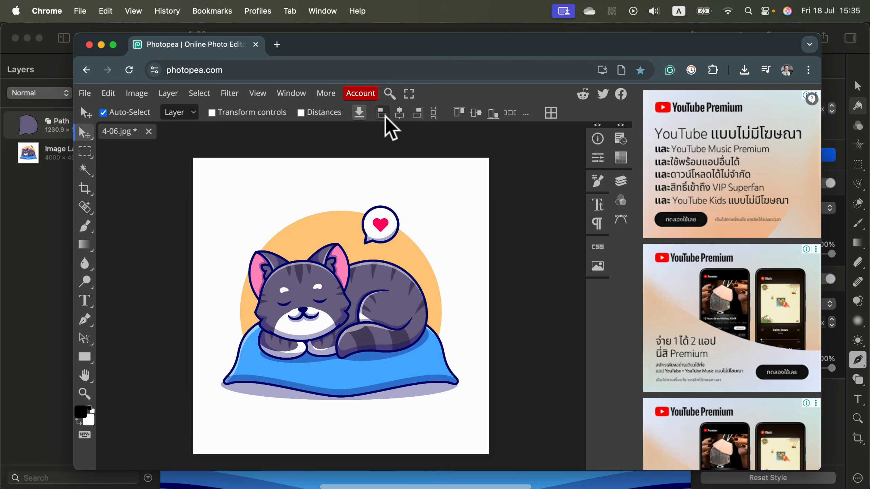
Show the layer list, collapse and expand the Background group, and inspect the layers Path 24, Path 23 and Path 22
{"action": "left_click", "coordinate": [662, 167]}
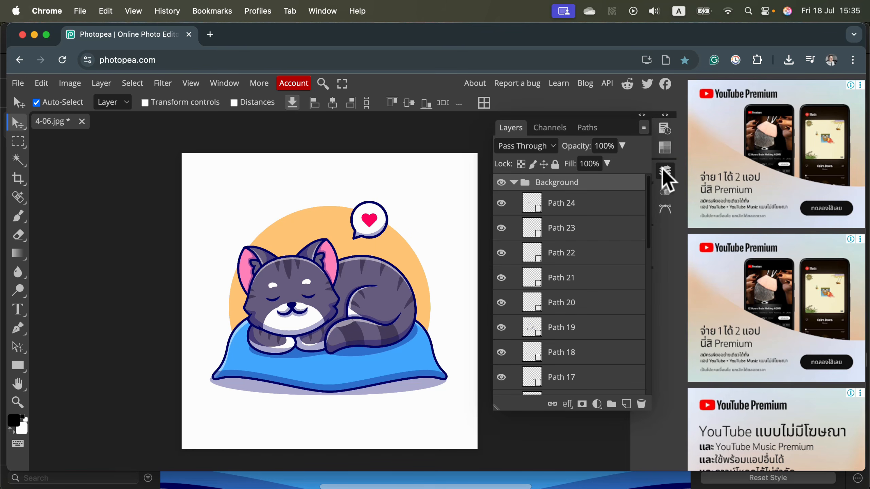
{"action": "left_click", "coordinate": [515, 183]}
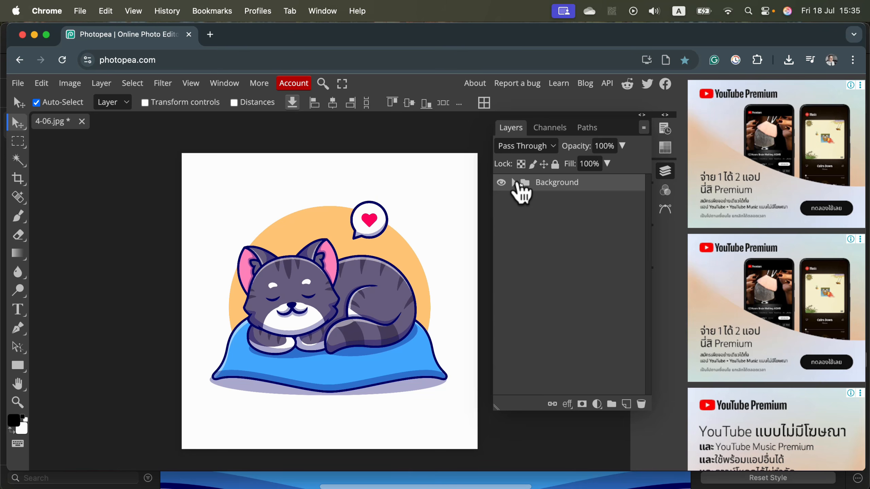
{"action": "left_click", "coordinate": [514, 182]}
{"action": "left_click", "coordinate": [596, 205]}
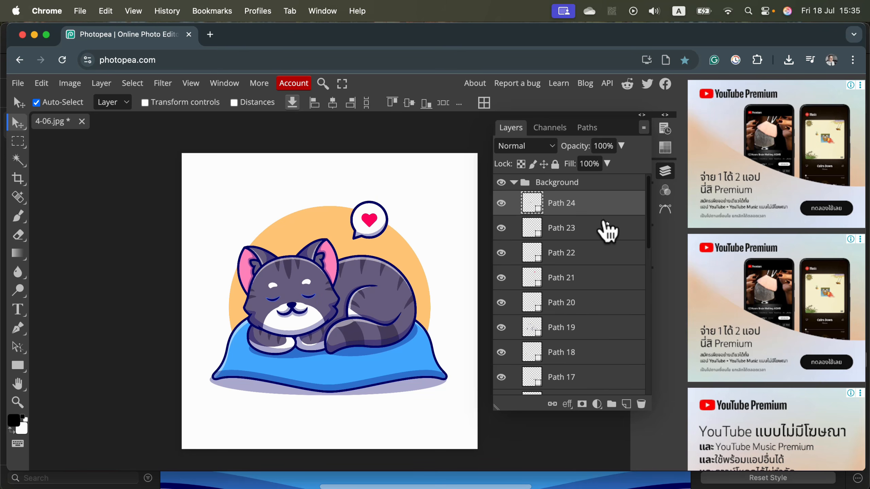
{"action": "left_click", "coordinate": [602, 229]}
{"action": "left_click", "coordinate": [607, 257]}
{"action": "left_click", "coordinate": [608, 211]}
{"action": "left_click", "coordinate": [610, 237]}
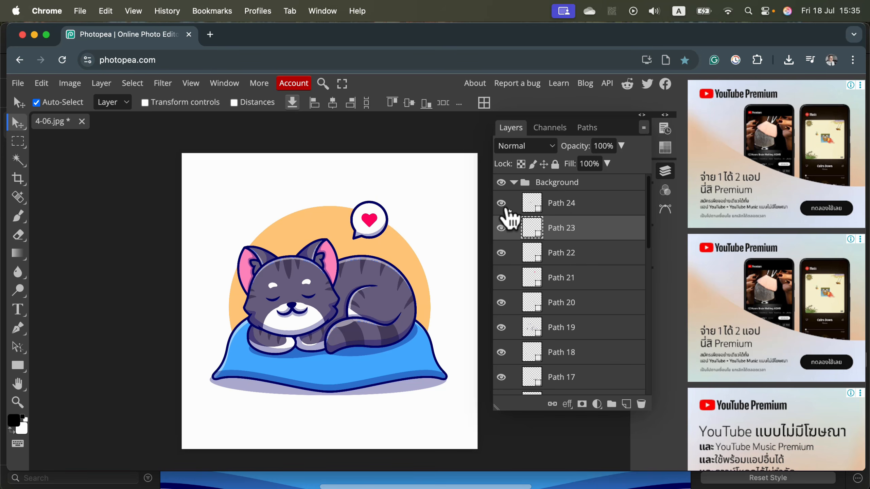
Toggle the visibility of layers Path 24 through Path 19 to identify their parts of the drawing, leaving them all visible
{"action": "left_click", "coordinate": [501, 203]}
{"action": "left_click", "coordinate": [502, 253]}
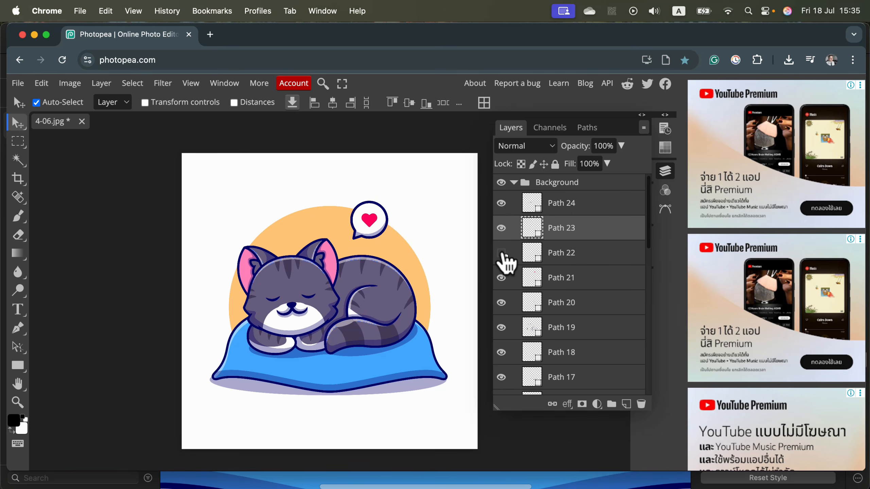
{"action": "left_click", "coordinate": [501, 277]}
{"action": "left_click", "coordinate": [502, 302]}
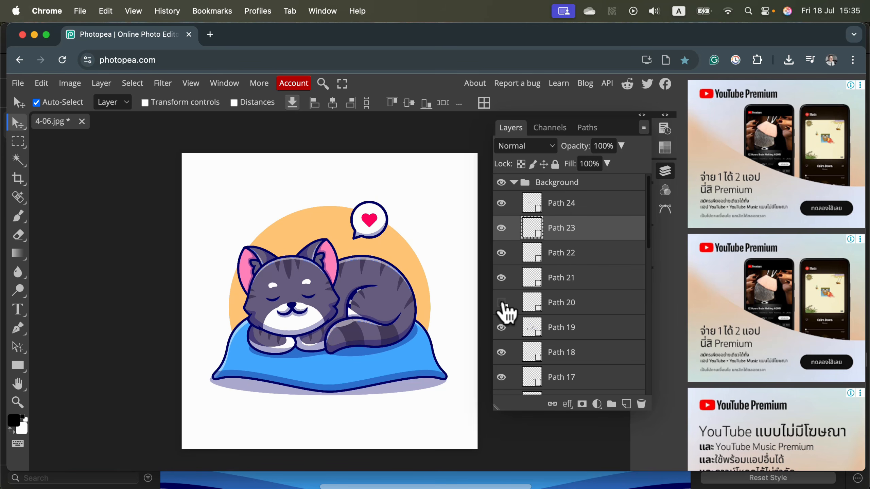
{"action": "left_click", "coordinate": [502, 303]}
{"action": "left_click", "coordinate": [501, 327]}
{"action": "left_click", "coordinate": [501, 278]}
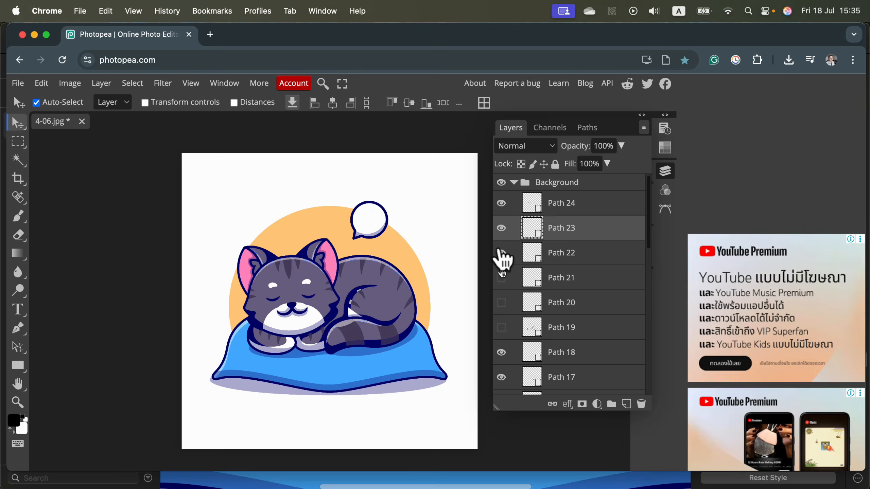
{"action": "left_click", "coordinate": [500, 230]}
{"action": "left_click", "coordinate": [501, 206]}
{"action": "left_click", "coordinate": [501, 231]}
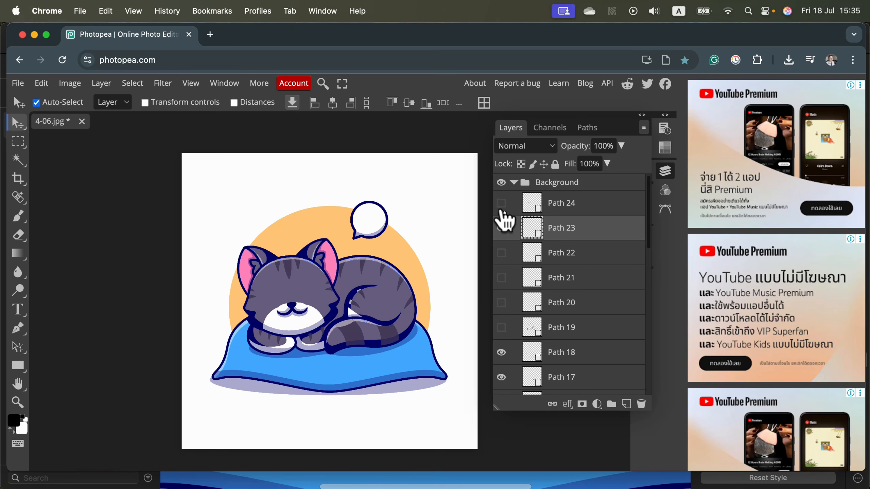
{"action": "left_click", "coordinate": [501, 208]}
{"action": "left_click_drag", "start_coordinate": [502, 253], "coordinate": [501, 332]}
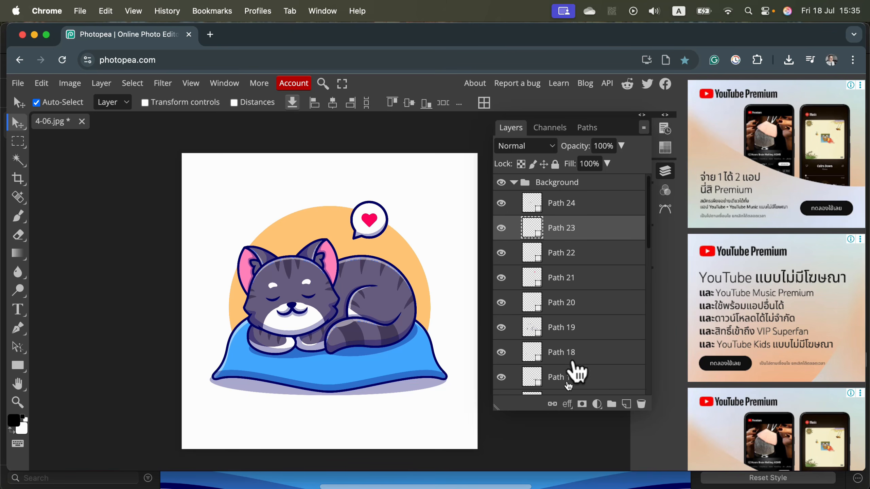
Toggle the visibility of layers Path 2 and Path 3 to identify their parts of the drawing, leaving both visible
{"action": "scroll", "coordinate": [579, 367], "scroll_direction": "down", "scroll_amount": 10}
{"action": "left_click", "coordinate": [501, 332]}
{"action": "left_click", "coordinate": [502, 332]}
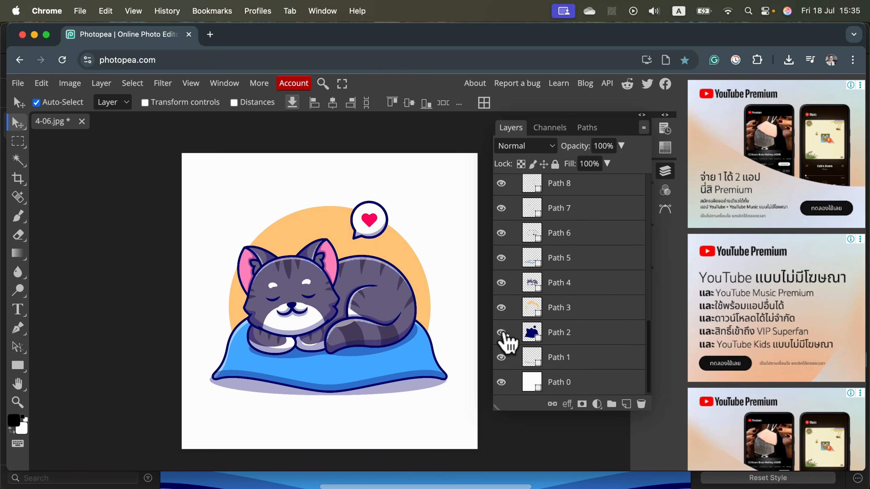
{"action": "left_click", "coordinate": [502, 307]}
{"action": "left_click", "coordinate": [502, 308]}
{"action": "left_click", "coordinate": [501, 307]}
{"action": "left_click", "coordinate": [502, 307]}
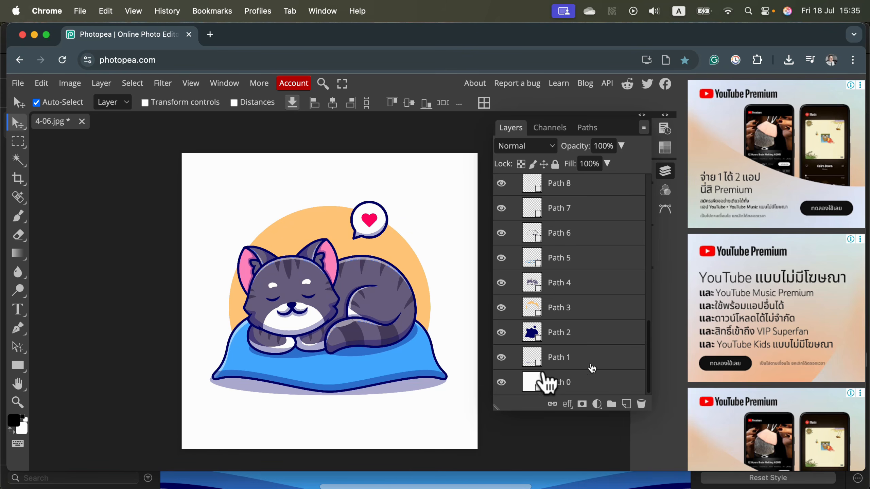
Toggle the visibility of the white background layer Path 0 and delete that layer
{"action": "left_click", "coordinate": [501, 382]}
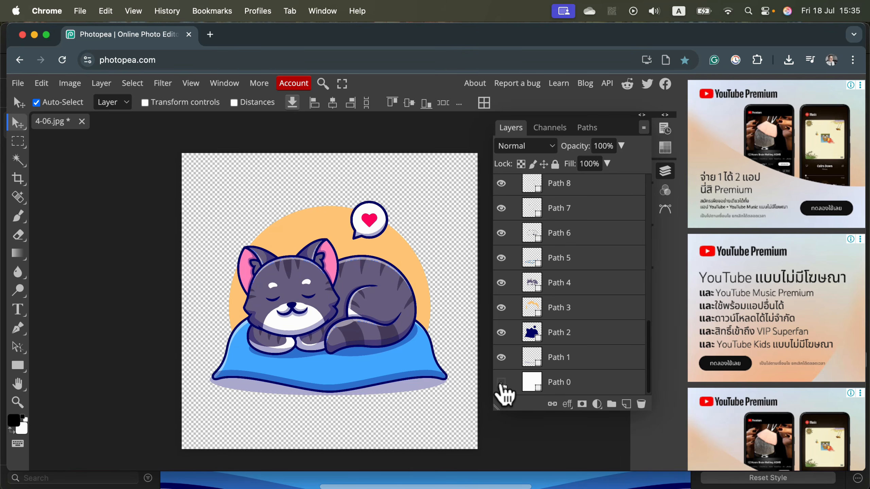
{"action": "left_click", "coordinate": [501, 382]}
{"action": "left_click", "coordinate": [501, 383]}
{"action": "left_click", "coordinate": [502, 382]}
{"action": "left_click", "coordinate": [501, 382]}
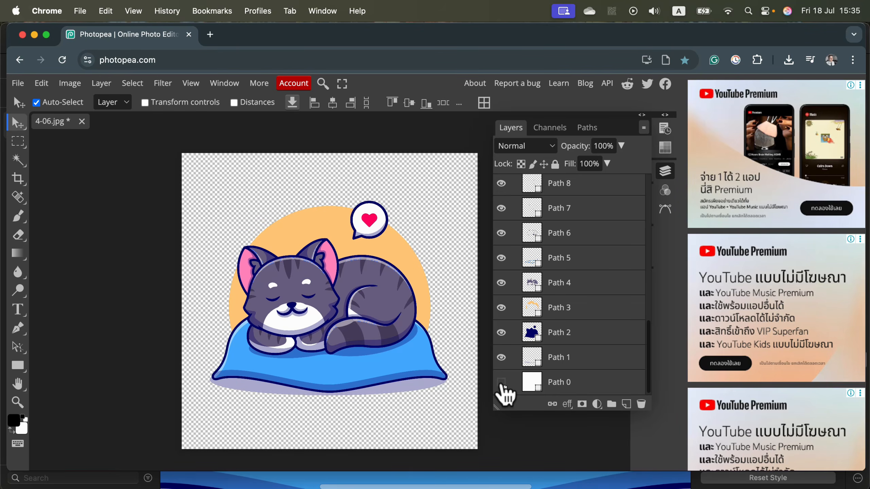
{"action": "left_click", "coordinate": [607, 390]}
{"action": "left_click", "coordinate": [640, 404]}
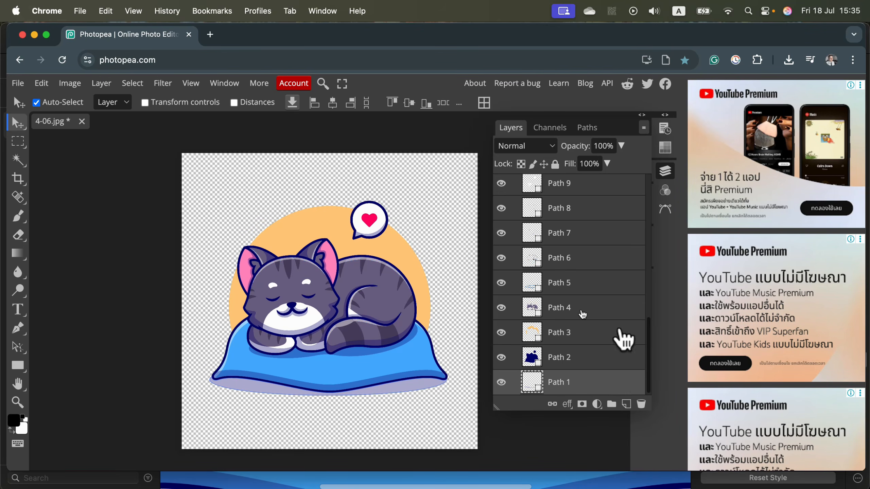
Export the vectorized cat drawing in SVG format
{"action": "left_click", "coordinate": [18, 84]}
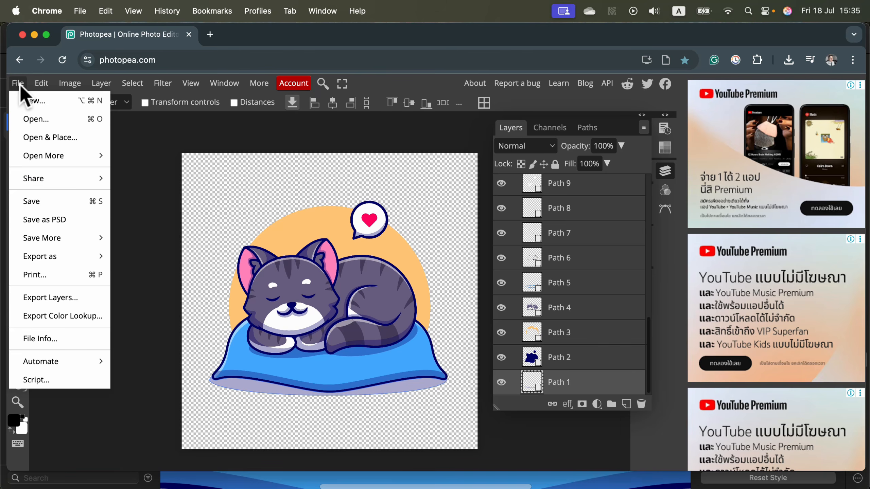
{"action": "mouse_move", "coordinate": [62, 258]}
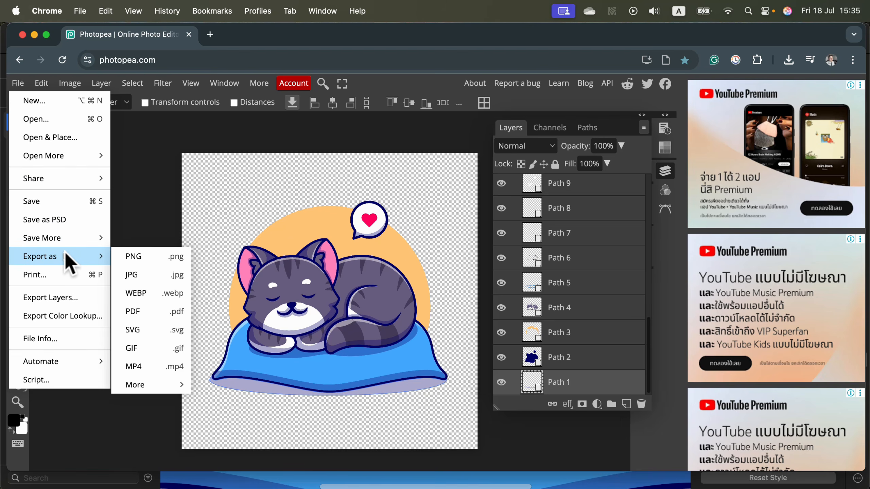
{"action": "left_click", "coordinate": [140, 330]}
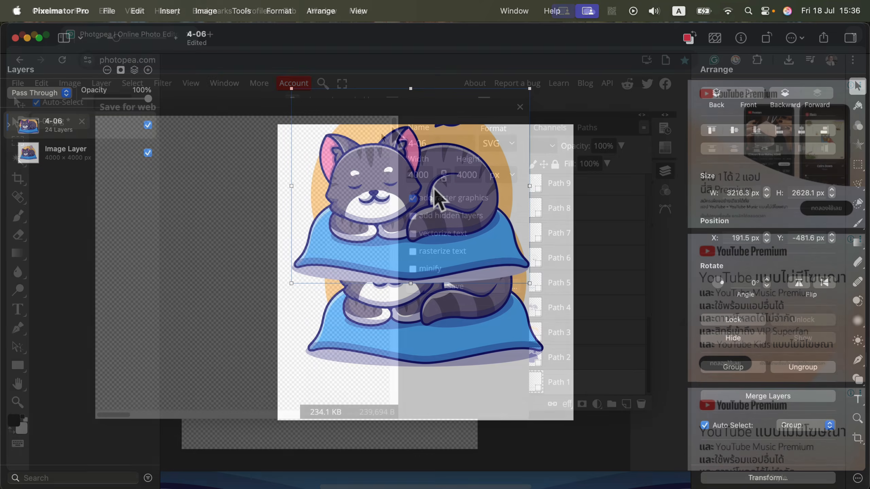
In Pixelmator Pro, scale the imported 4-06 group to about 4000.5 × 3268.9 px and center it on the canvas
{"action": "left_click_drag", "start_coordinate": [433, 187], "coordinate": [419, 223]}
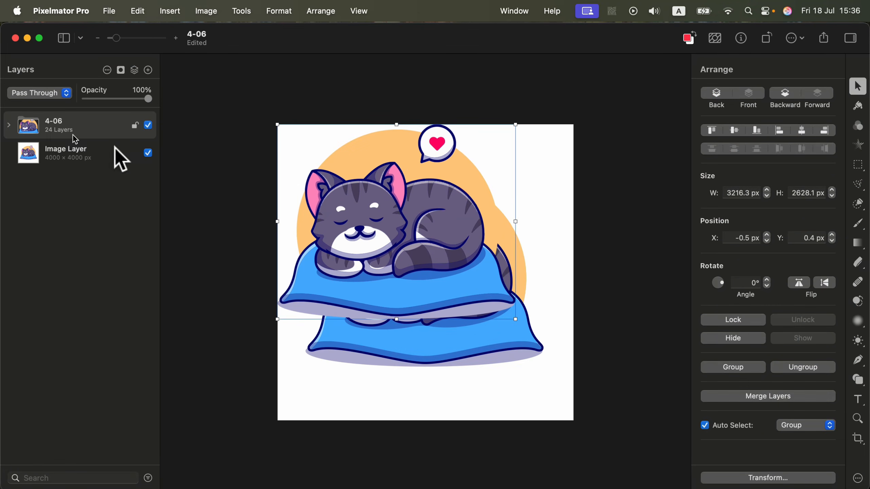
{"action": "left_click_drag", "start_coordinate": [515, 319], "coordinate": [571, 384]}
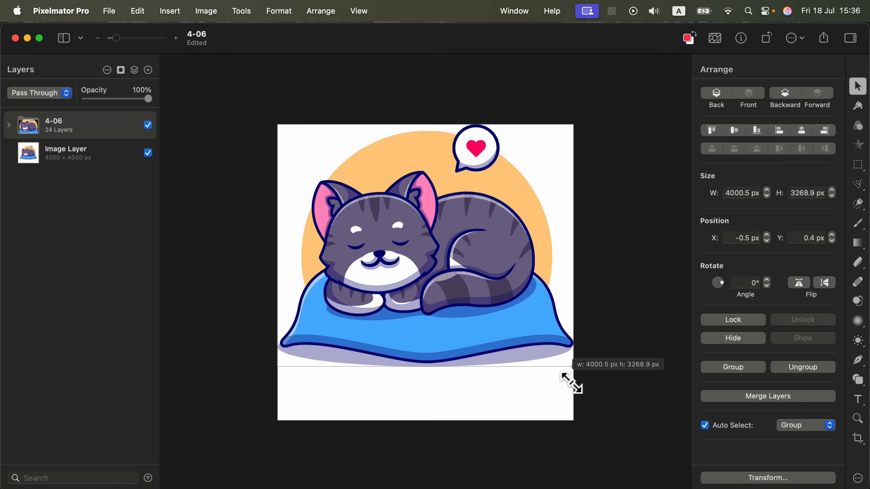
{"action": "left_click_drag", "start_coordinate": [527, 334], "coordinate": [530, 361]}
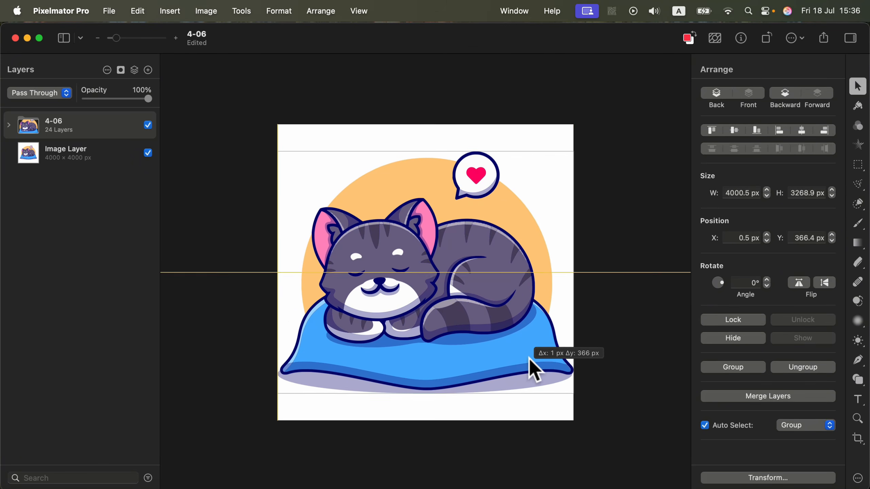
Hide the original bitmap Image Layer beneath the 4-06 group
{"action": "left_click", "coordinate": [107, 156]}
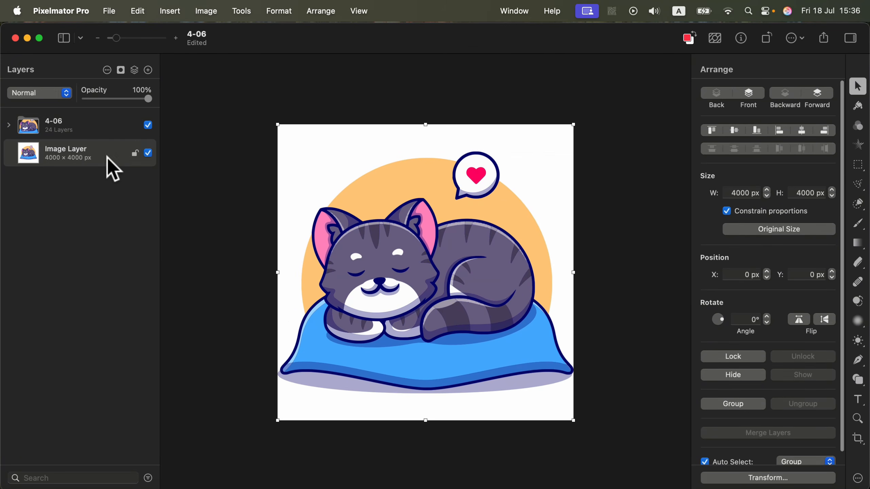
{"action": "left_click", "coordinate": [148, 154]}
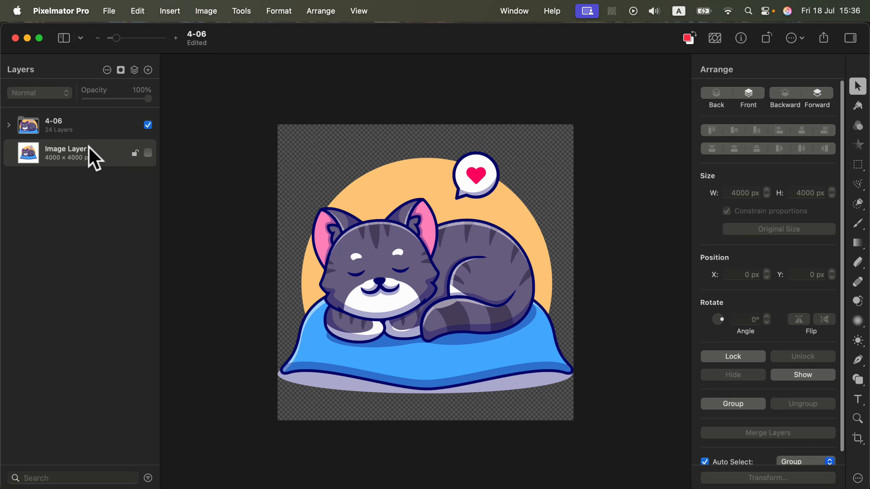
{"action": "left_click", "coordinate": [148, 153]}
{"action": "left_click", "coordinate": [148, 153]}
Expand the 4-06 group and examine the shape layers Path 24 and Path 23
{"action": "left_click", "coordinate": [113, 130]}
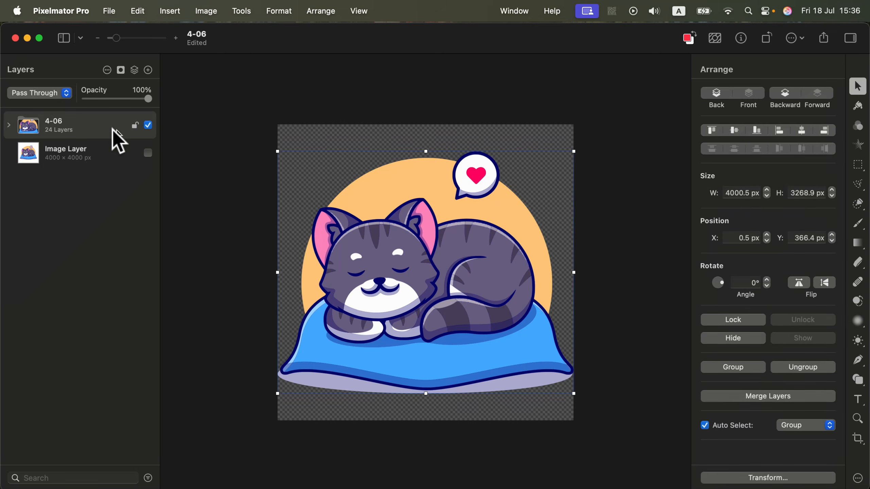
{"action": "left_click", "coordinate": [9, 126]}
{"action": "left_click", "coordinate": [97, 154]}
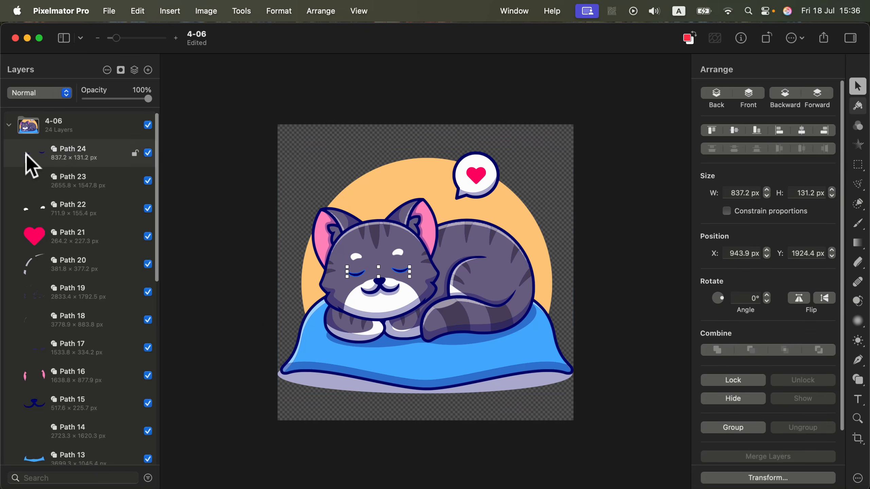
{"action": "left_click", "coordinate": [116, 178]}
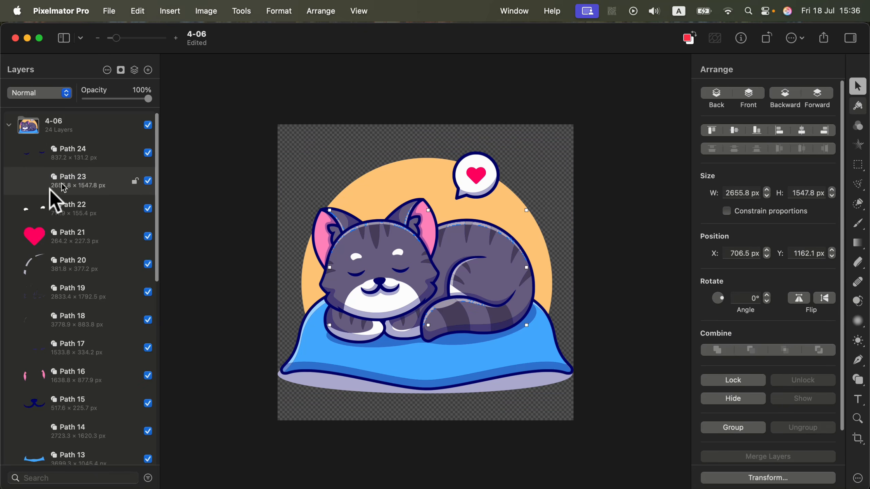
Change the fill of the heart shape, Path 21, to the Basic swatch yellow-orange F7BA00
{"action": "left_click", "coordinate": [103, 229]}
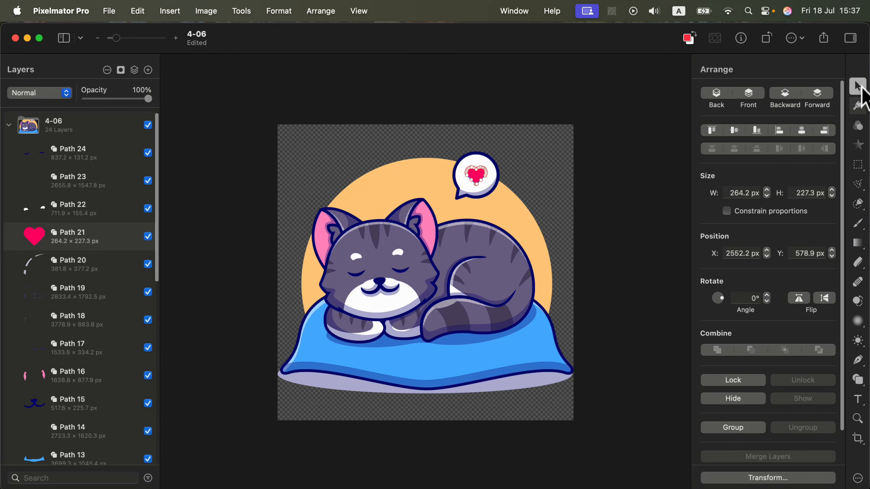
{"action": "left_click", "coordinate": [857, 109]}
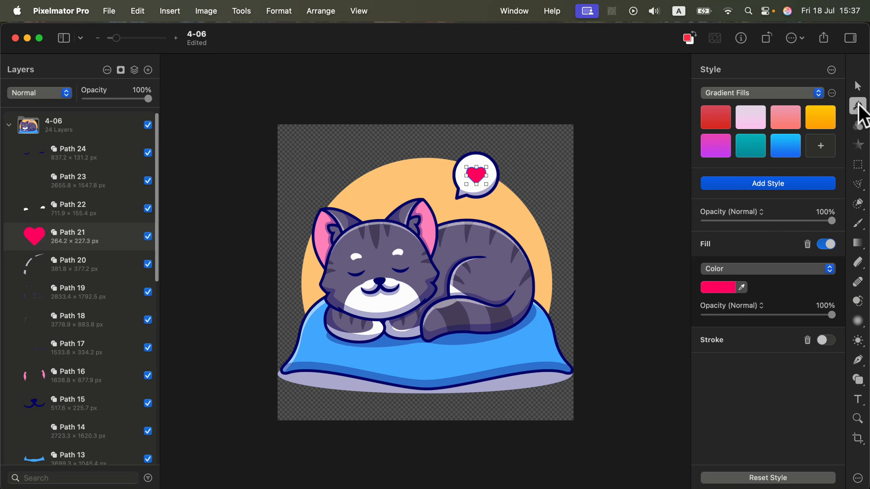
{"action": "left_click", "coordinate": [717, 290]}
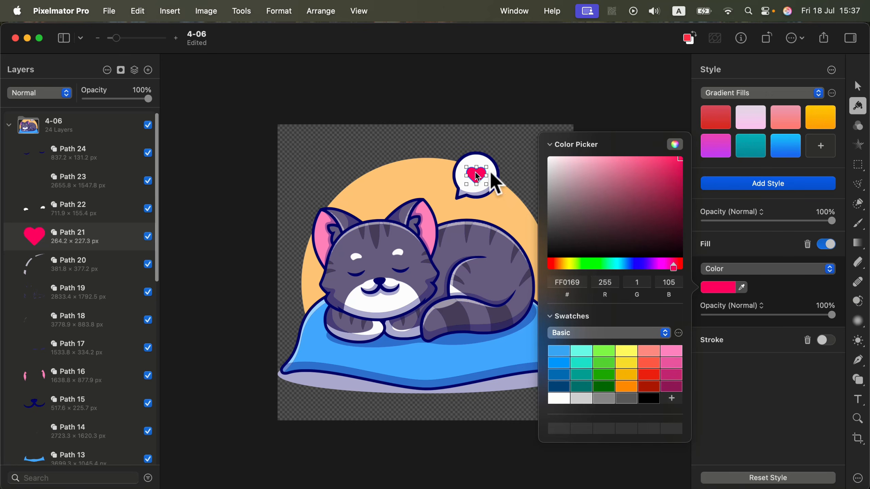
{"action": "left_click", "coordinate": [627, 375]}
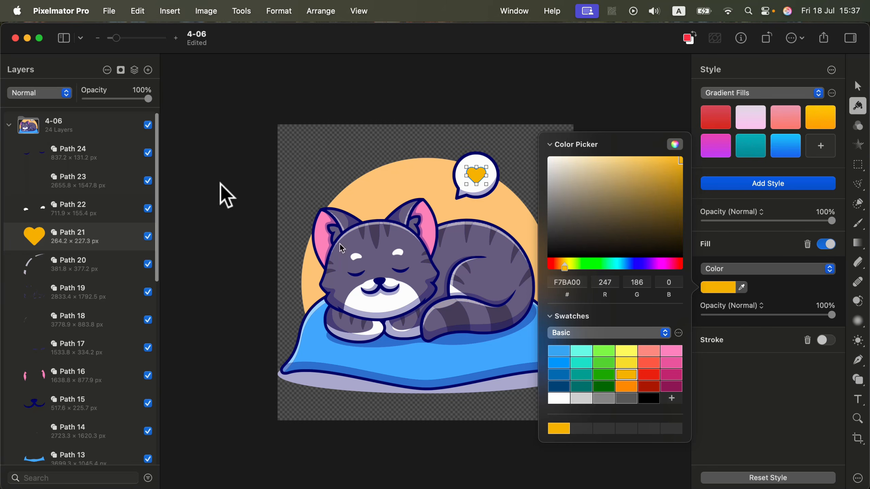
Delete the orange circle behind the cat, layer Path 3
{"action": "left_click", "coordinate": [325, 167]}
{"action": "left_click", "coordinate": [404, 173]}
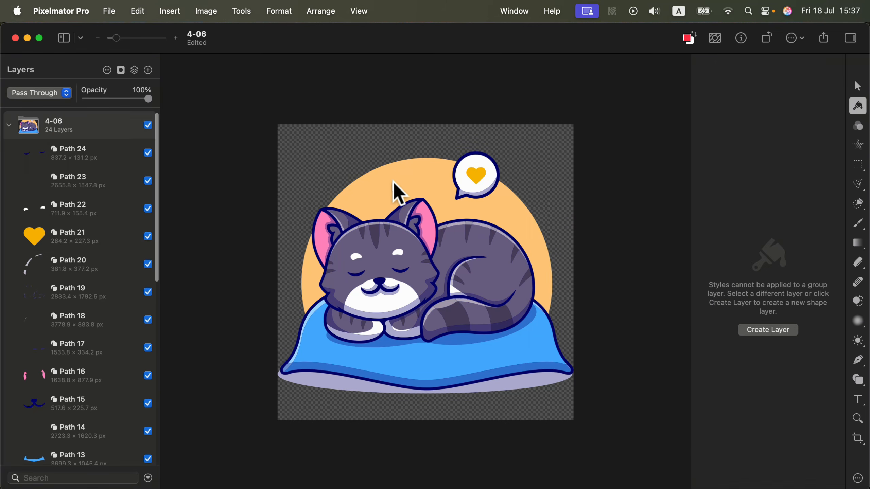
{"action": "mouse_move", "coordinate": [396, 177]}
{"action": "left_mouse_down"}
{"action": "mouse_move", "coordinate": [398, 165]}
{"action": "mouse_move", "coordinate": [398, 182]}
{"action": "left_mouse_up"}
{"action": "scroll", "coordinate": [30, 374], "scroll_direction": "down", "scroll_amount": 10}
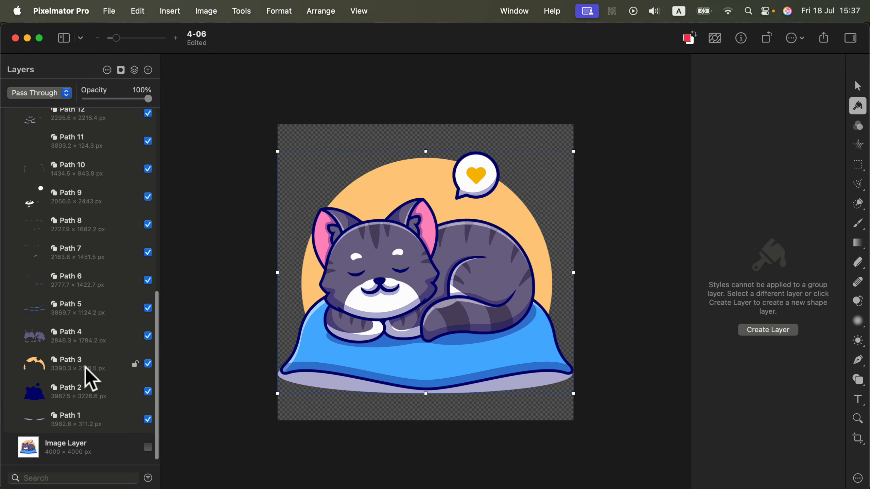
{"action": "left_click", "coordinate": [27, 368]}
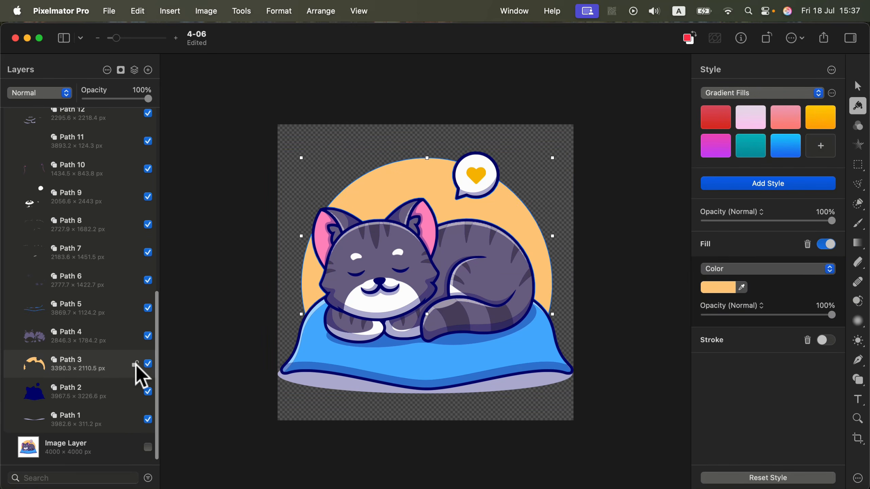
{"action": "key", "text": "Delete"}
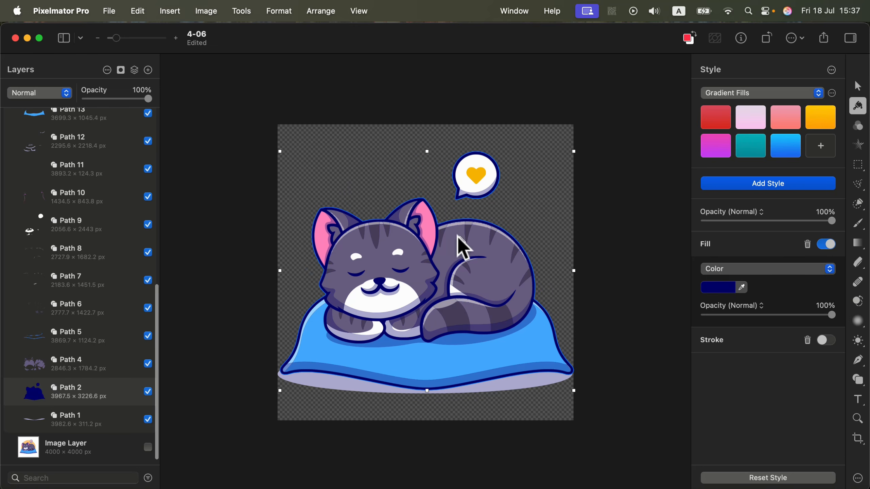
Change the fill of the dark blue outline shape, Path 2, to black (000000)
{"action": "left_click", "coordinate": [720, 288]}
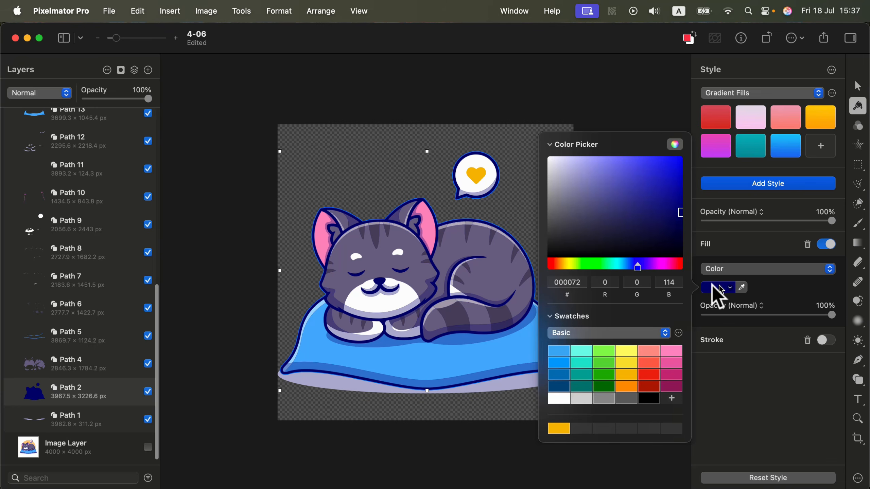
{"action": "left_click", "coordinate": [649, 399]}
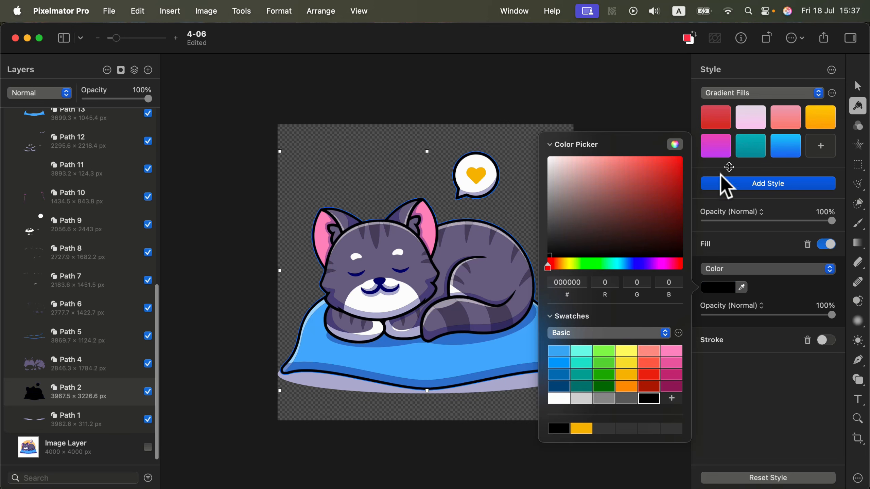
{"action": "left_click", "coordinate": [600, 92]}
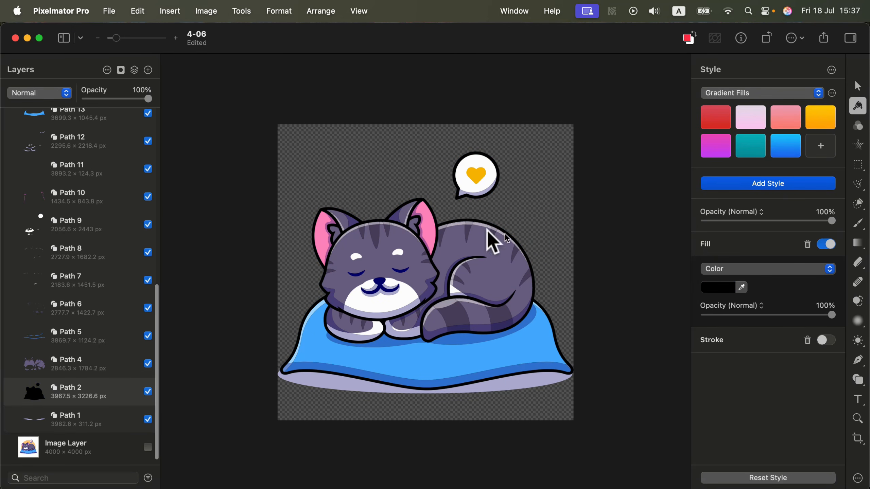
Try reshaping the heart in the speech bubble by moving its lower anchor points, undo the changes and leave point editing
{"action": "scroll", "coordinate": [485, 243], "scroll_direction": "up", "scroll_amount": 5}
{"action": "scroll", "coordinate": [387, 298], "scroll_direction": "up", "scroll_amount": 3}
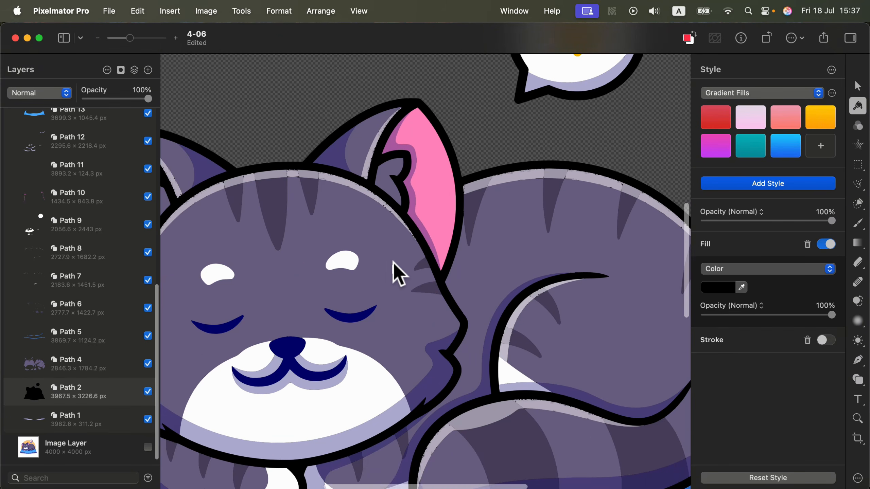
{"action": "scroll", "coordinate": [331, 193], "scroll_direction": "up", "scroll_amount": 8}
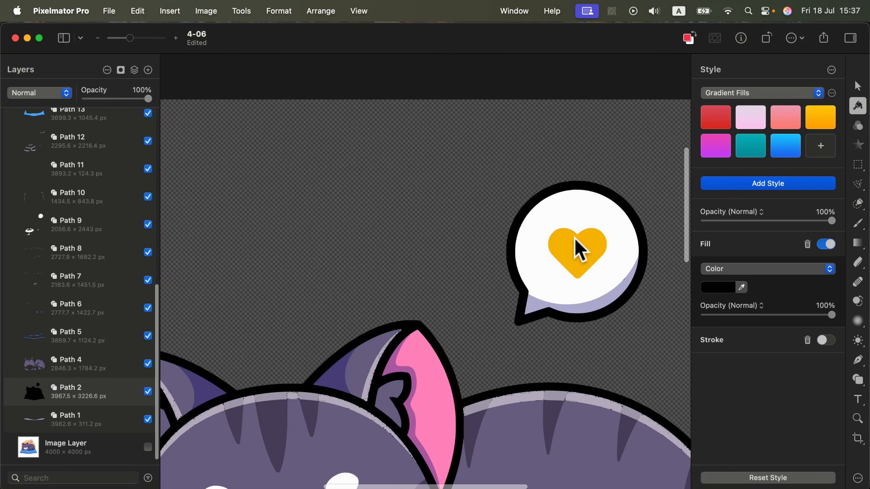
{"action": "left_click", "coordinate": [579, 249]}
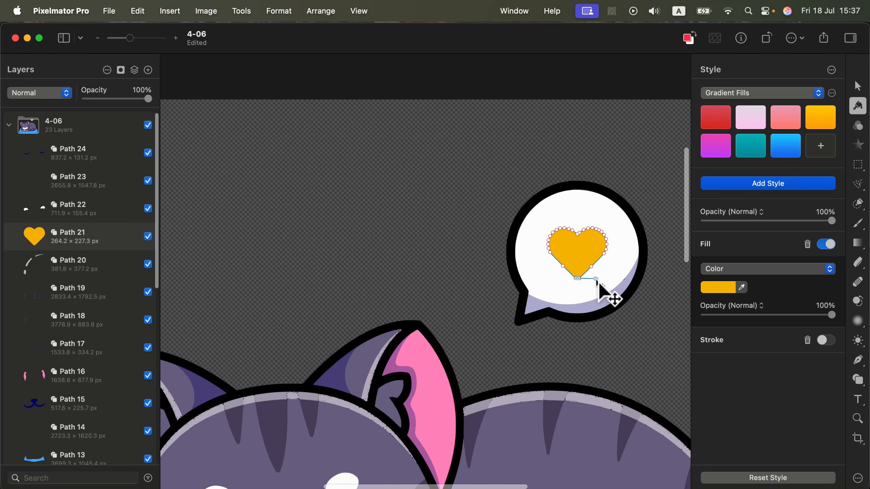
{"action": "left_click_drag", "start_coordinate": [577, 278], "coordinate": [577, 303]}
{"action": "left_click_drag", "start_coordinate": [563, 266], "coordinate": [547, 281]}
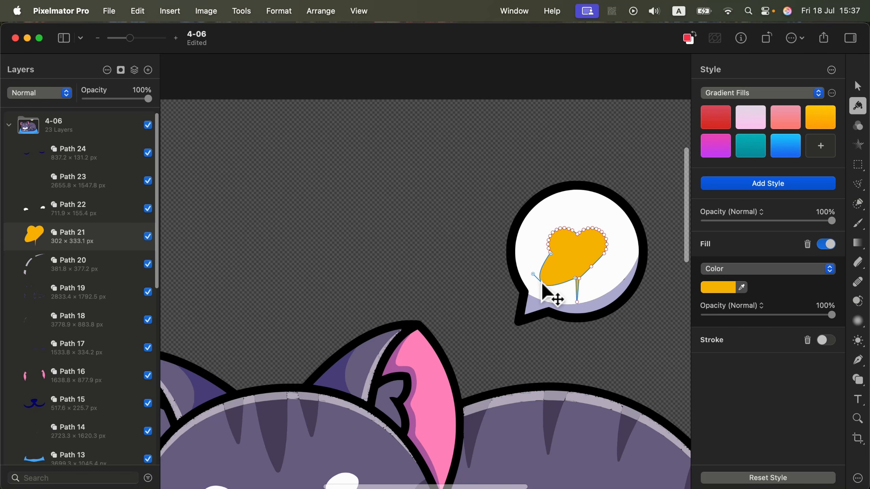
{"action": "key", "text": "super+z"}
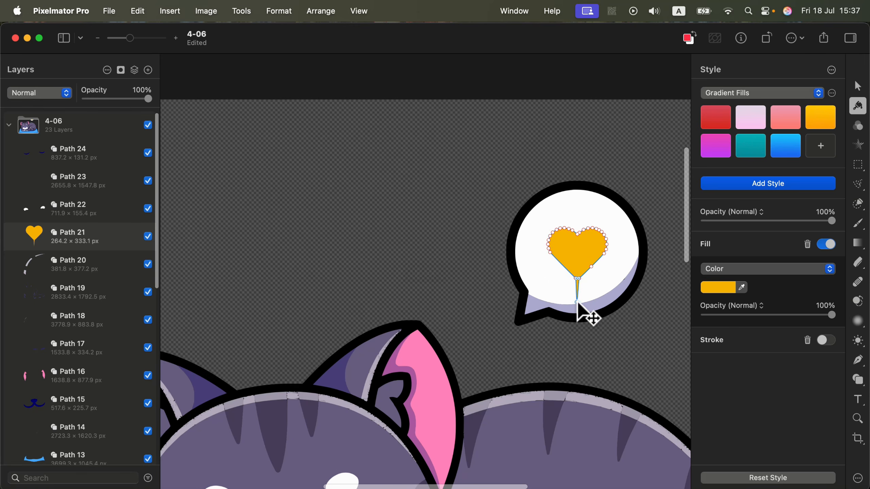
{"action": "key", "text": "super+z"}
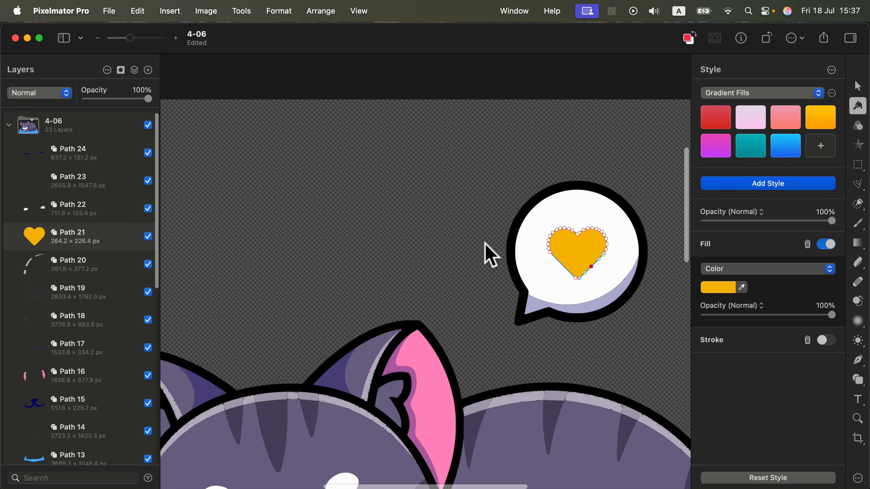
{"action": "key", "text": "Return"}
{"action": "scroll", "coordinate": [254, 228], "scroll_direction": "down", "scroll_amount": 5}
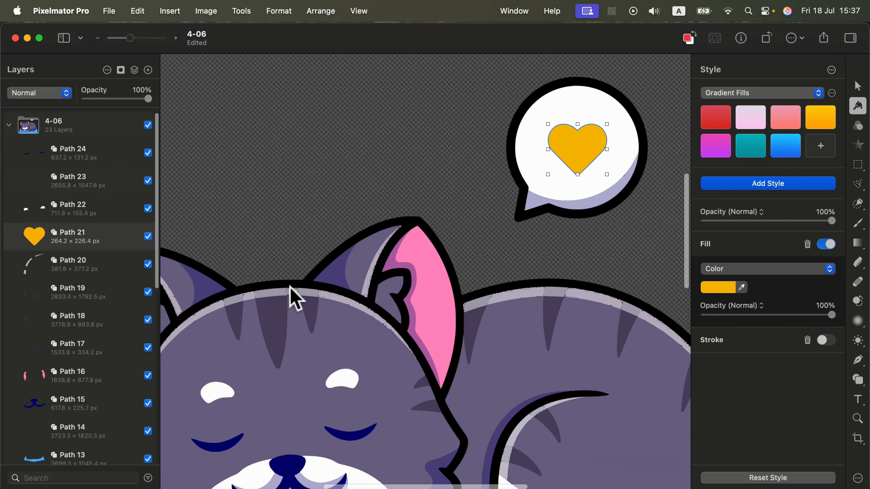
{"action": "scroll", "coordinate": [417, 273], "scroll_direction": "down", "scroll_amount": 5}
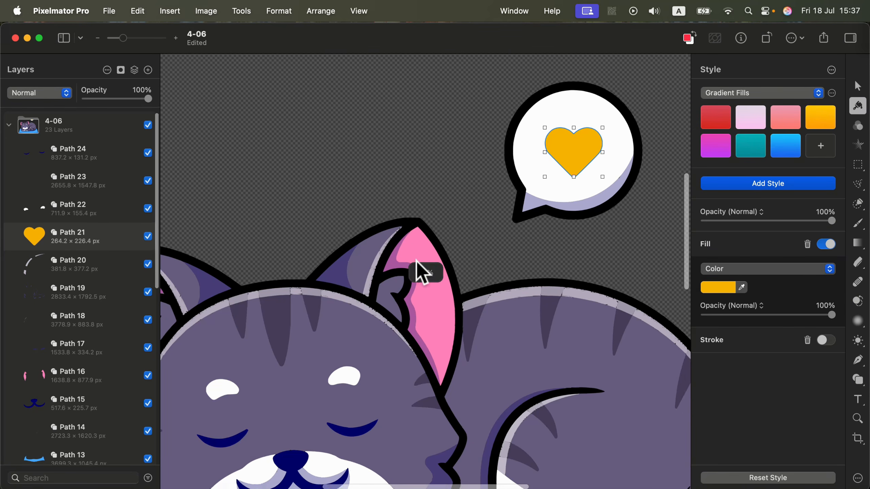